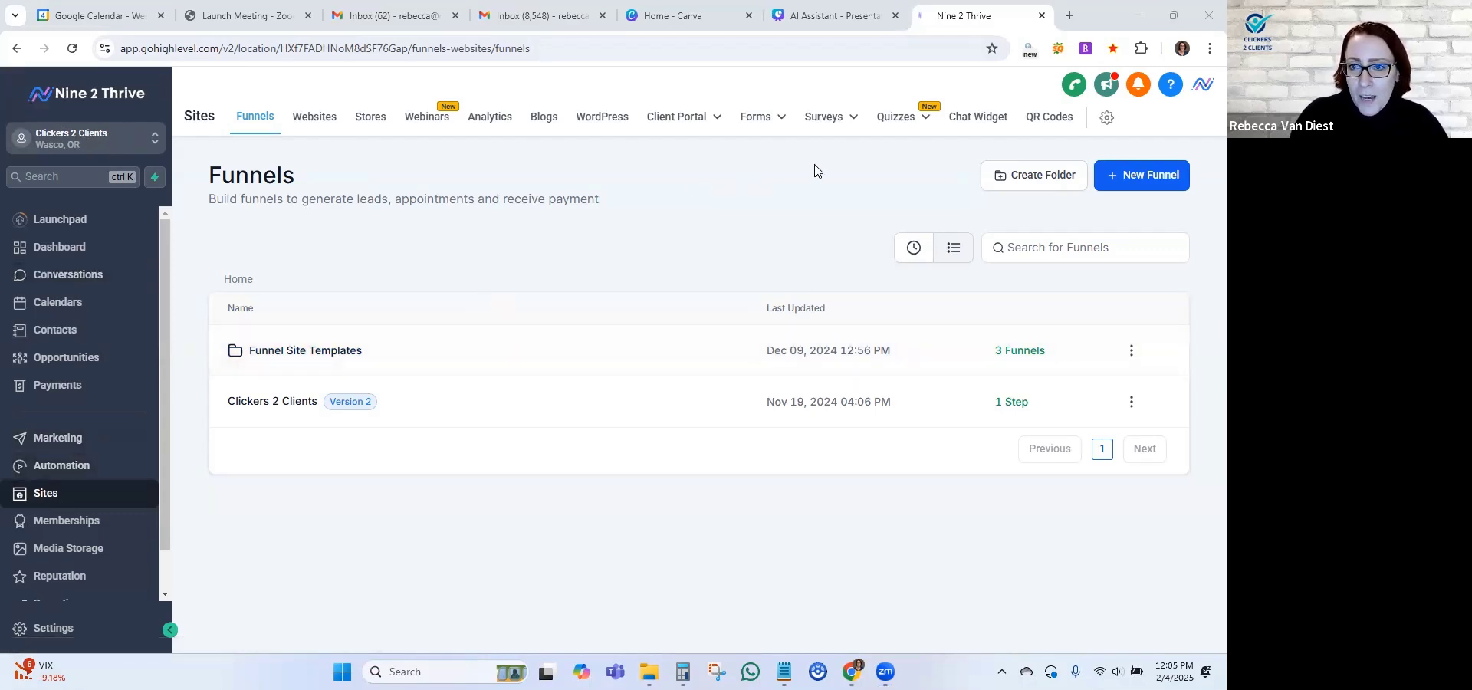
Start a new QR code in the Sites area and name it "QR-C2C Google Review".
left_click(1049, 118)
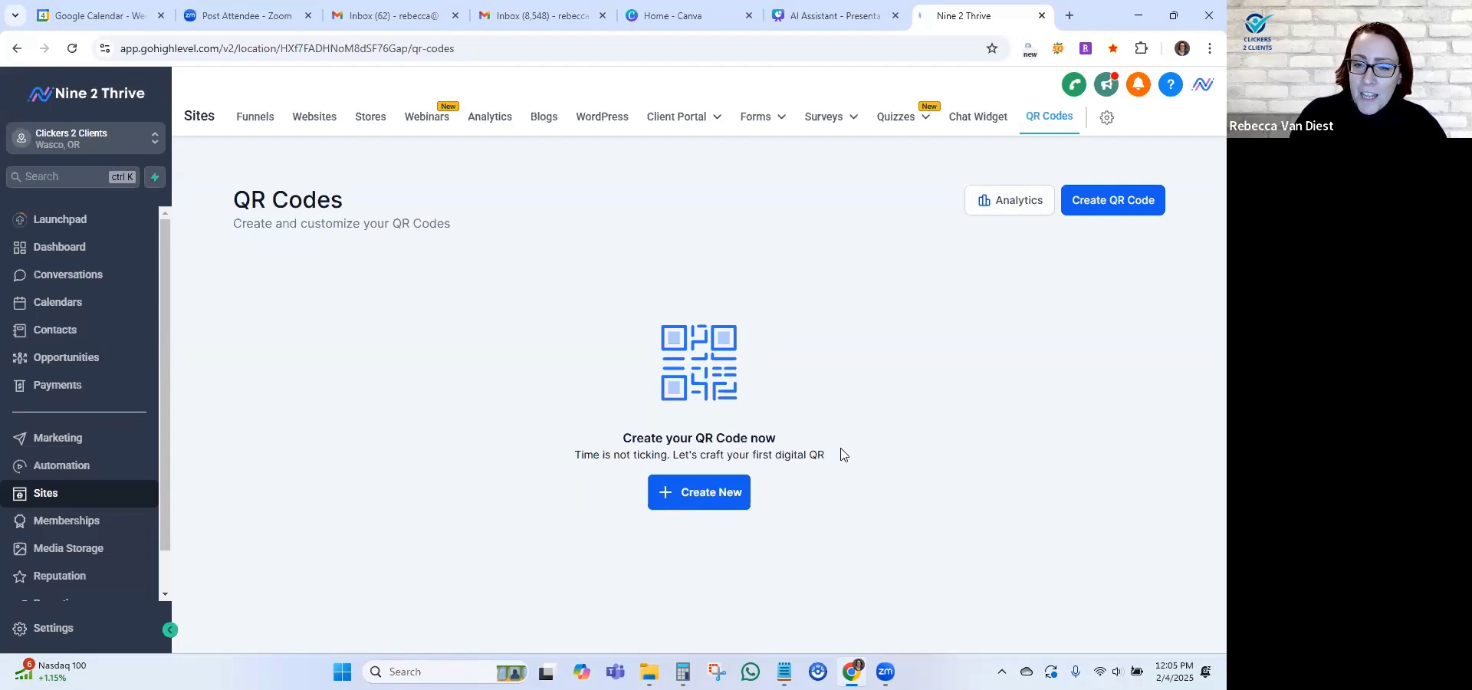
left_click(668, 492)
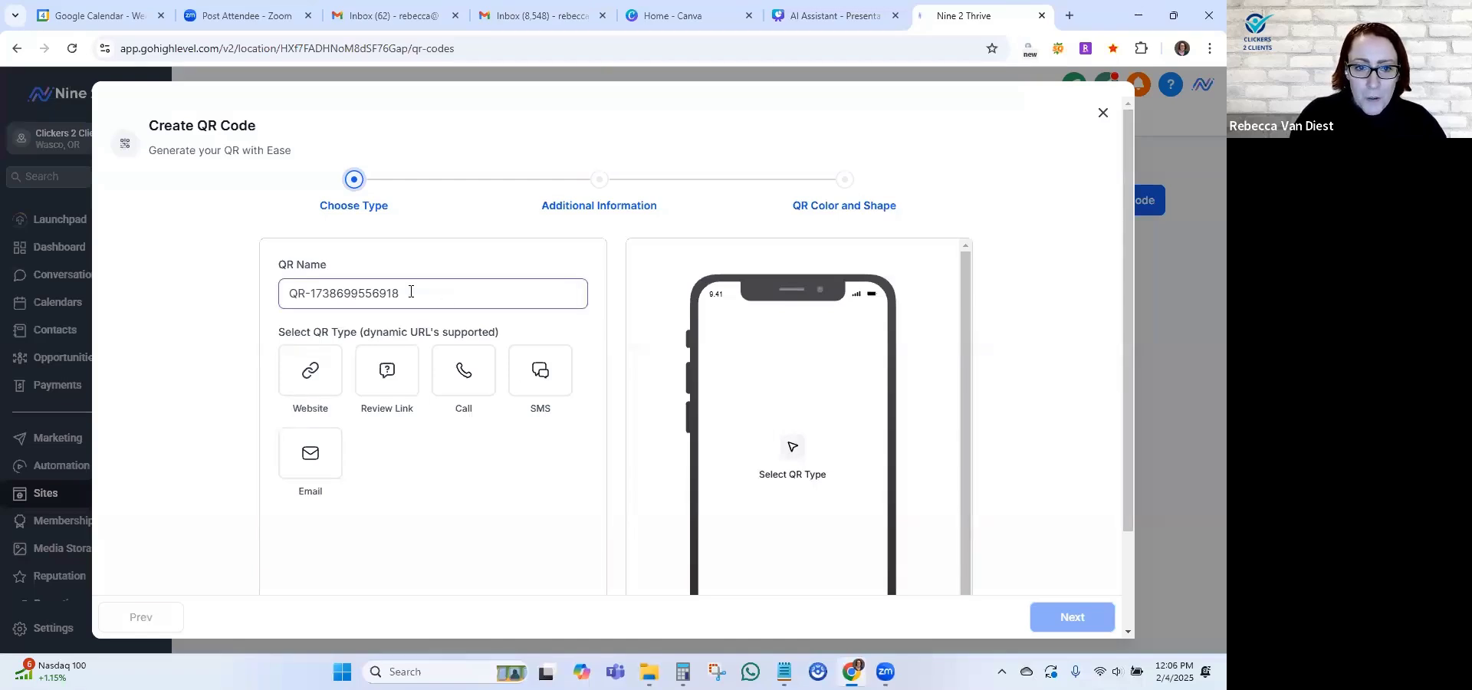
left_click_drag(399, 292, 310, 292)
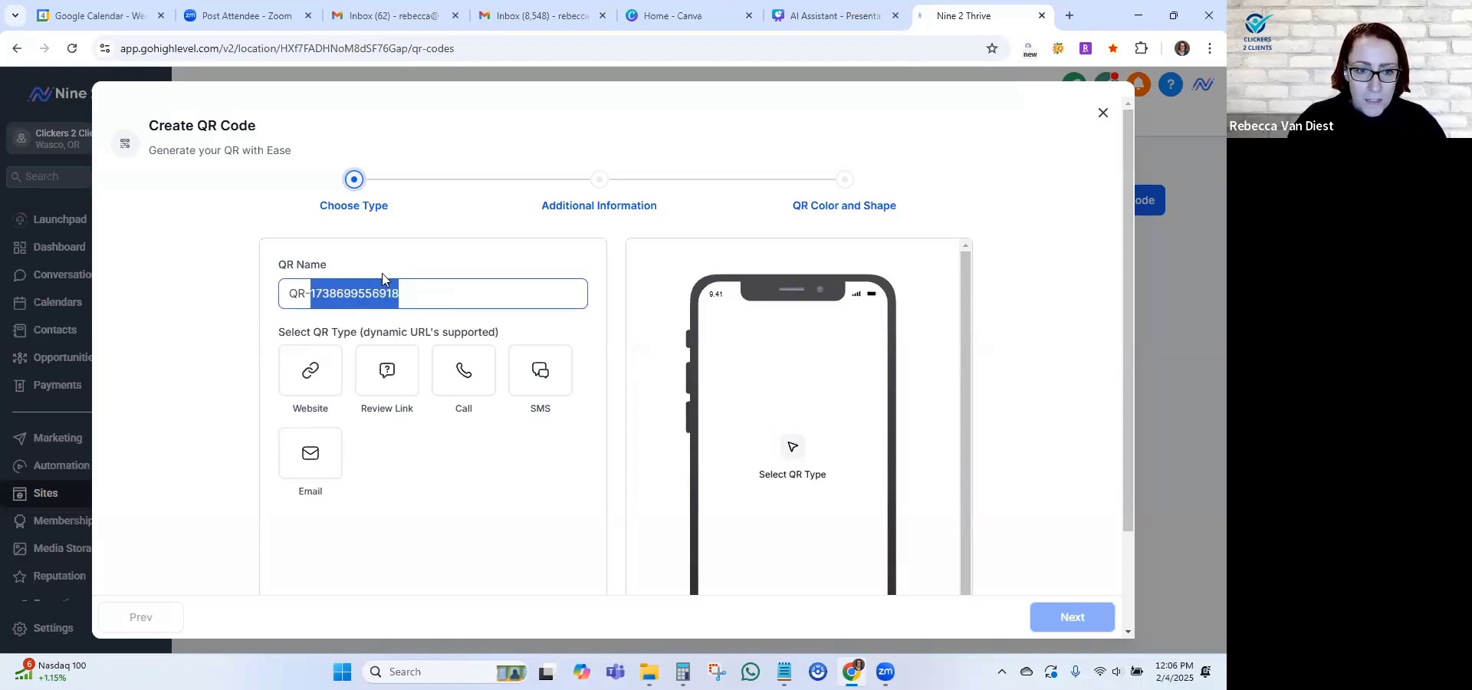
type("C2C")
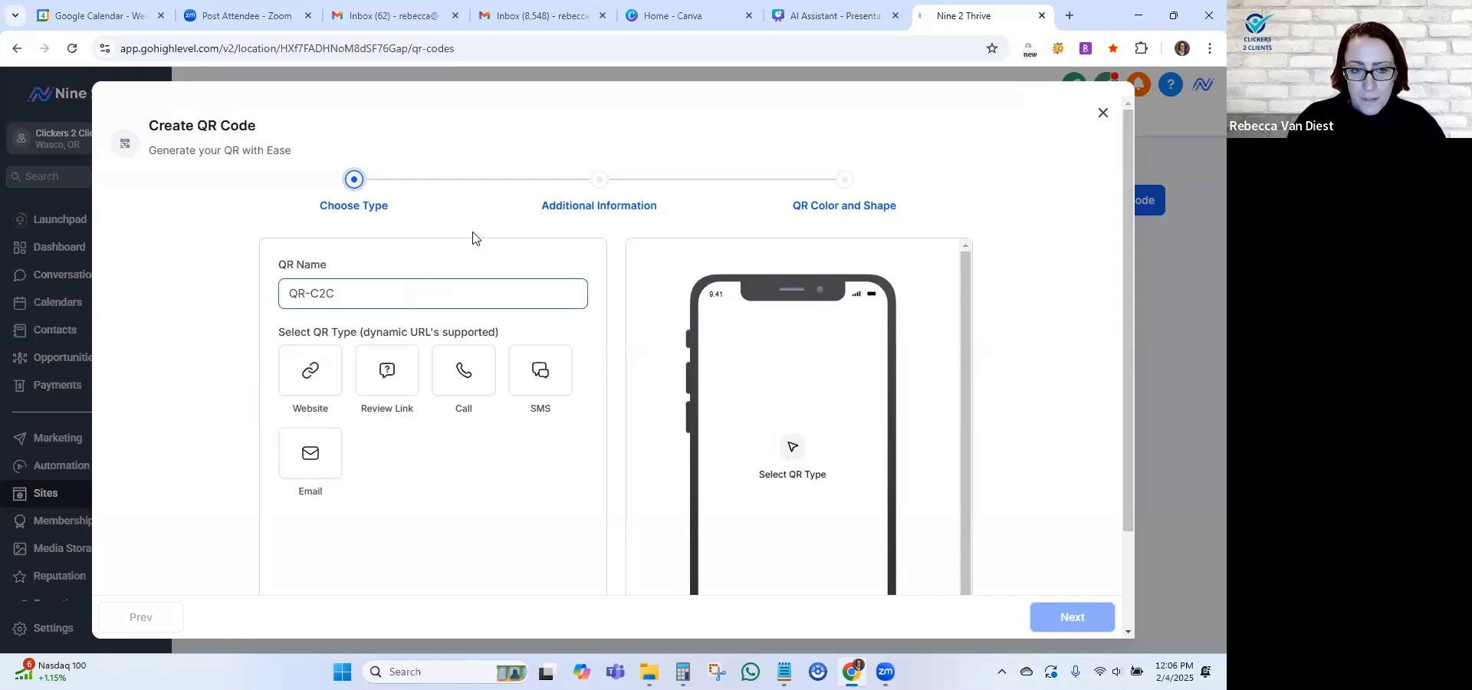
type(" Google Re")
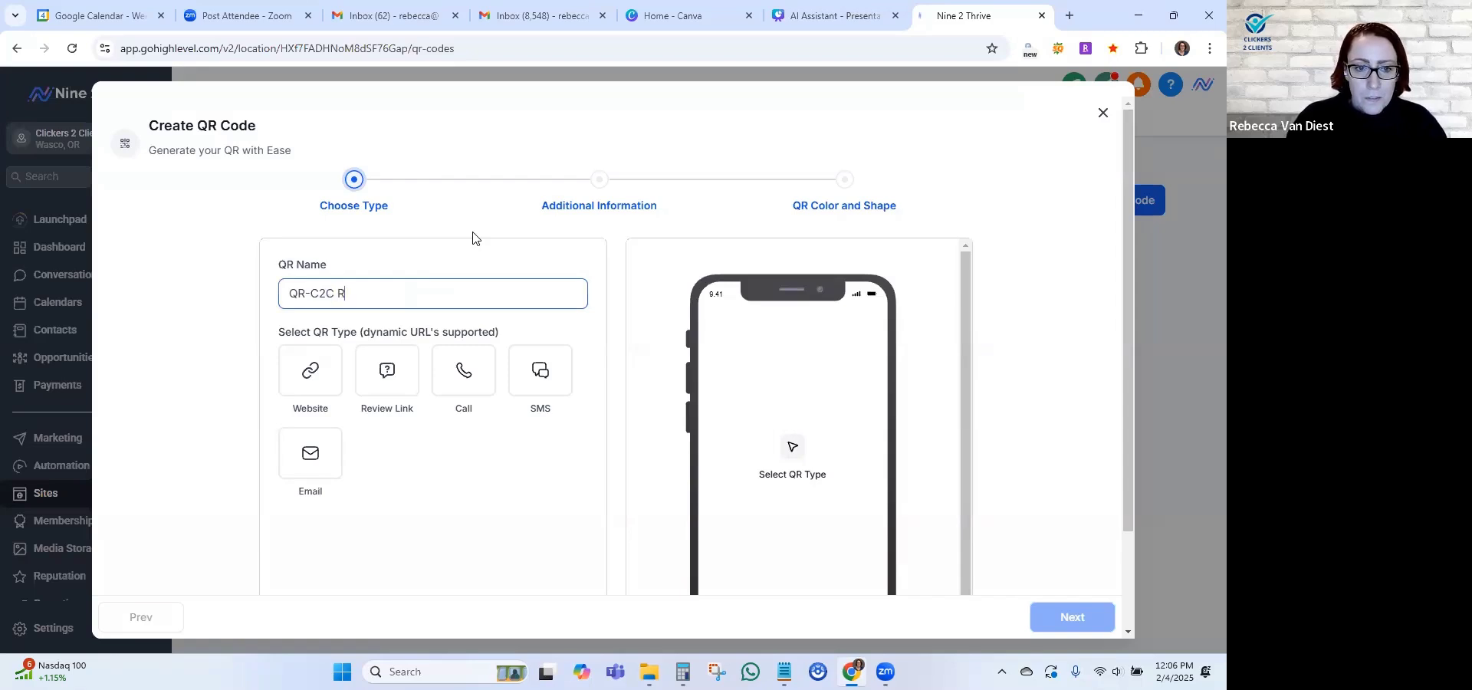
type("view")
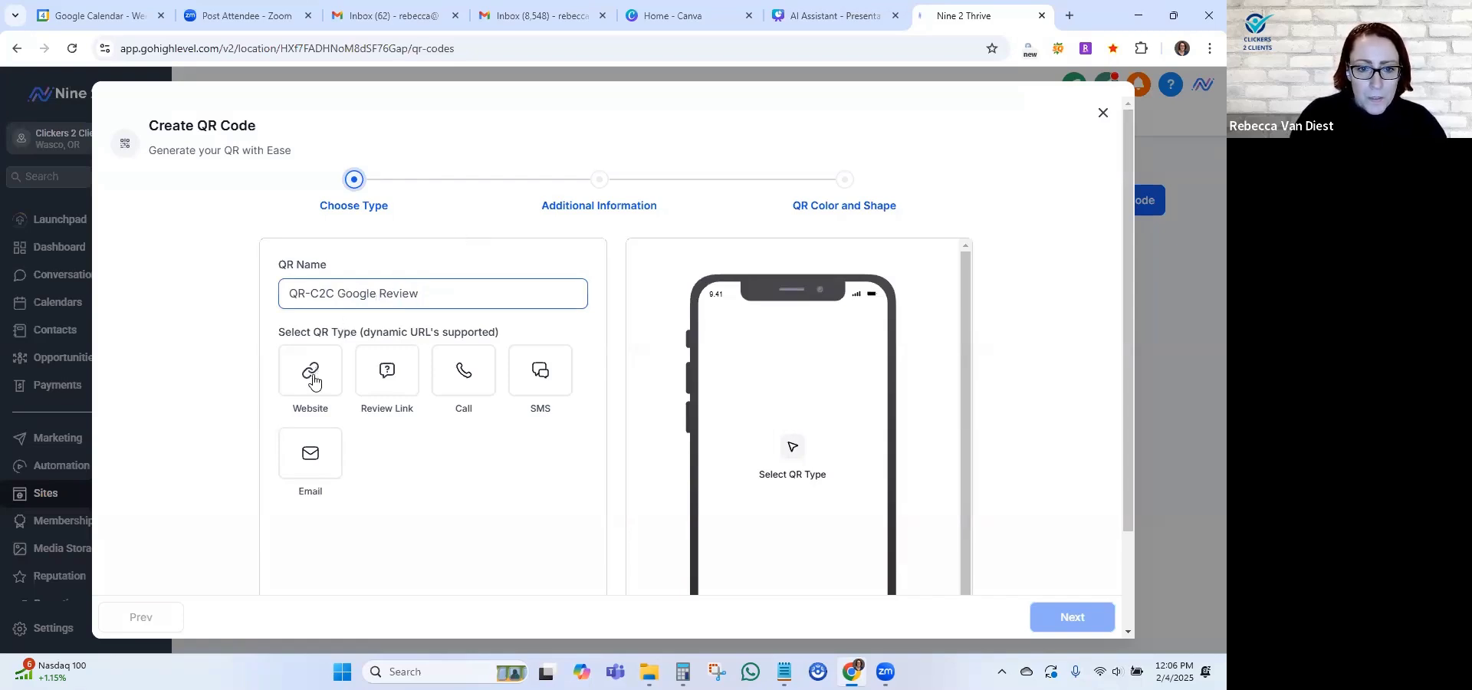
Set the QR type to Review Link and choose Google as its review profile.
left_click(390, 377)
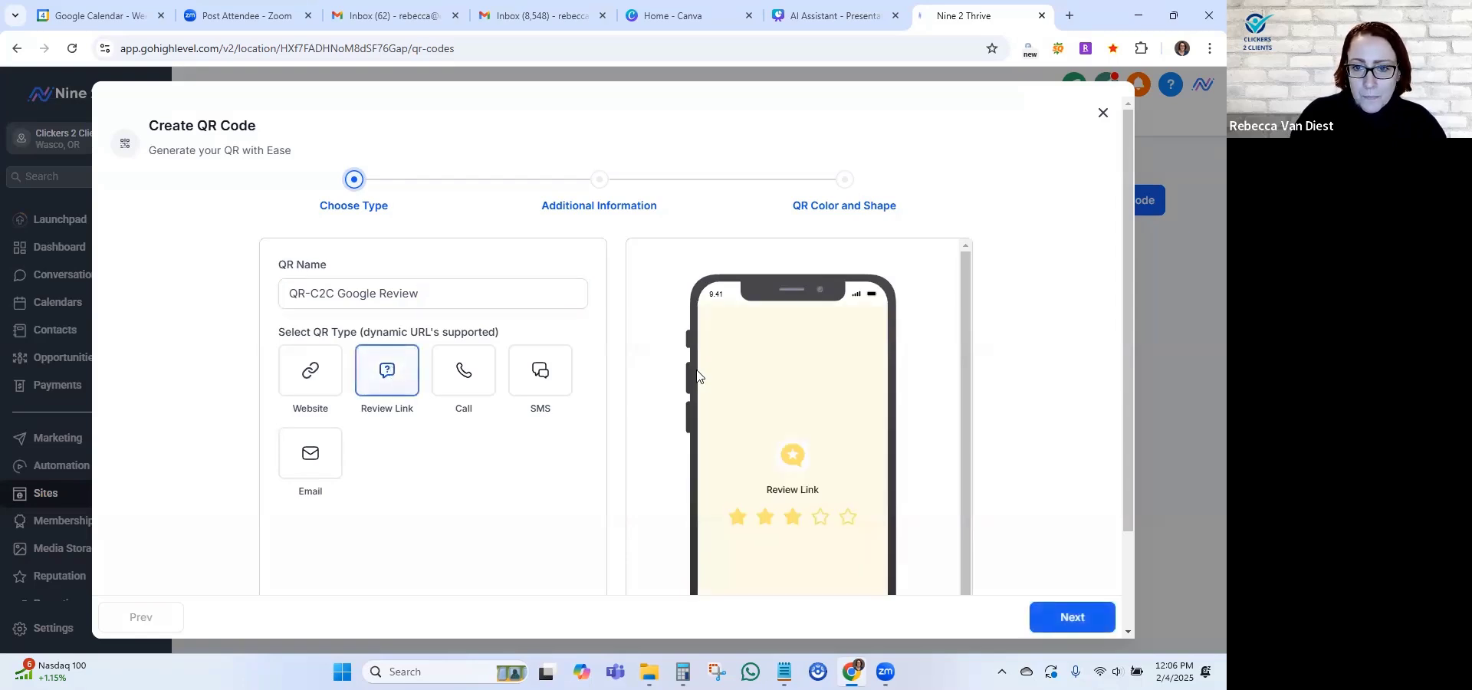
scroll(843, 385, "down", 2)
scroll(851, 375, "up", 2)
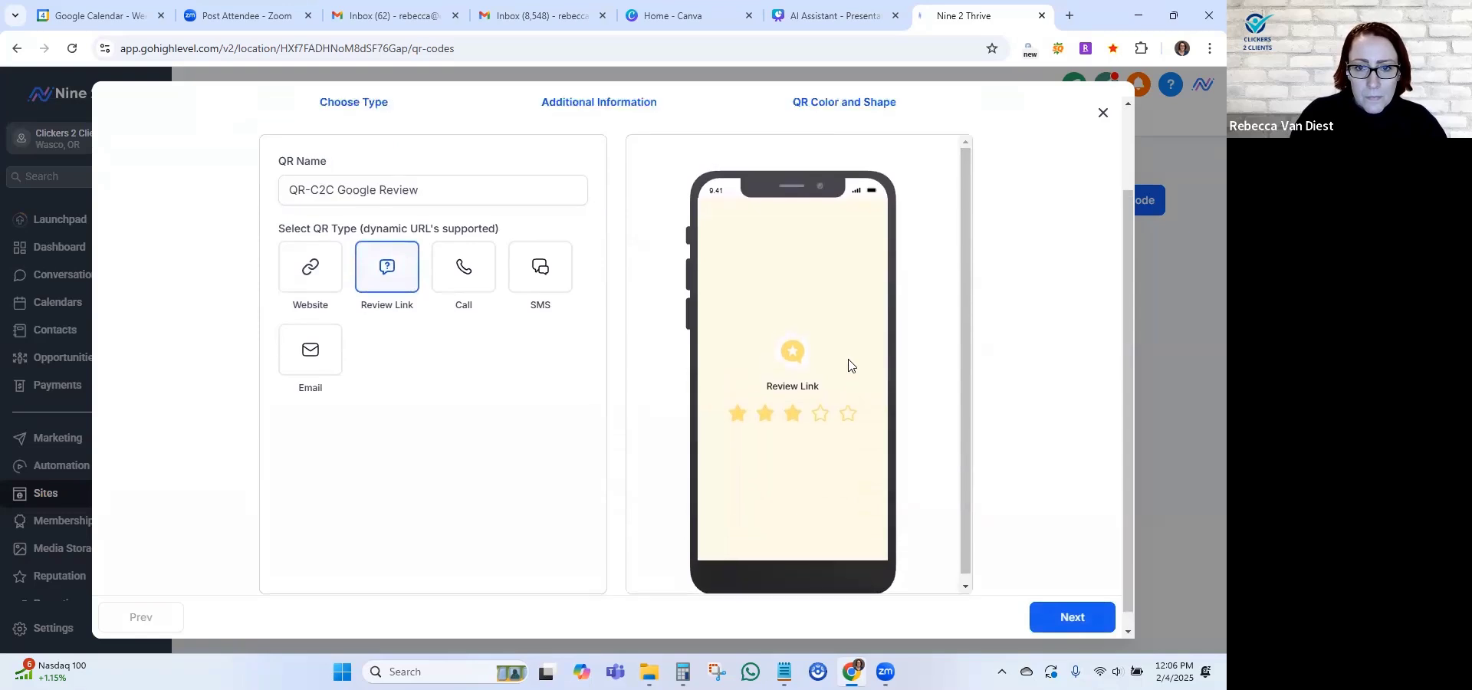
scroll(523, 387, "down", 2)
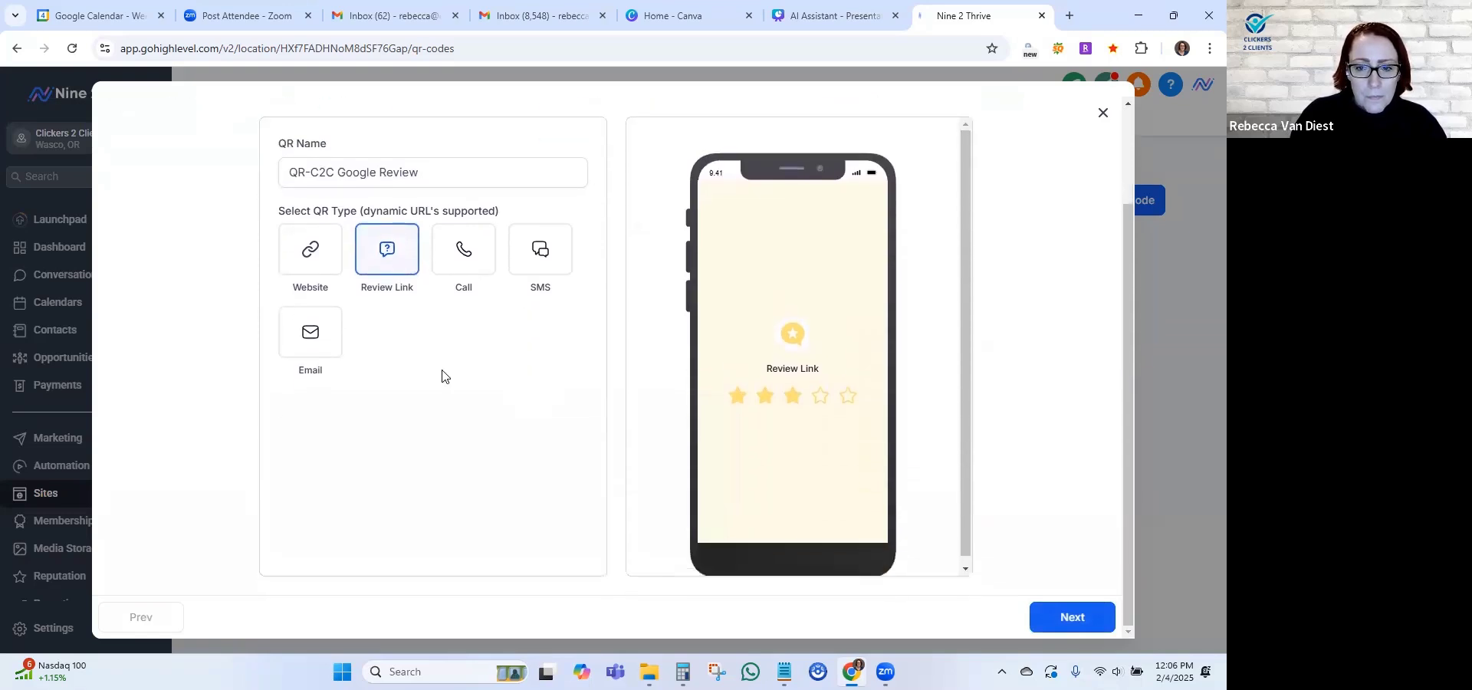
scroll(803, 287, "down", 1)
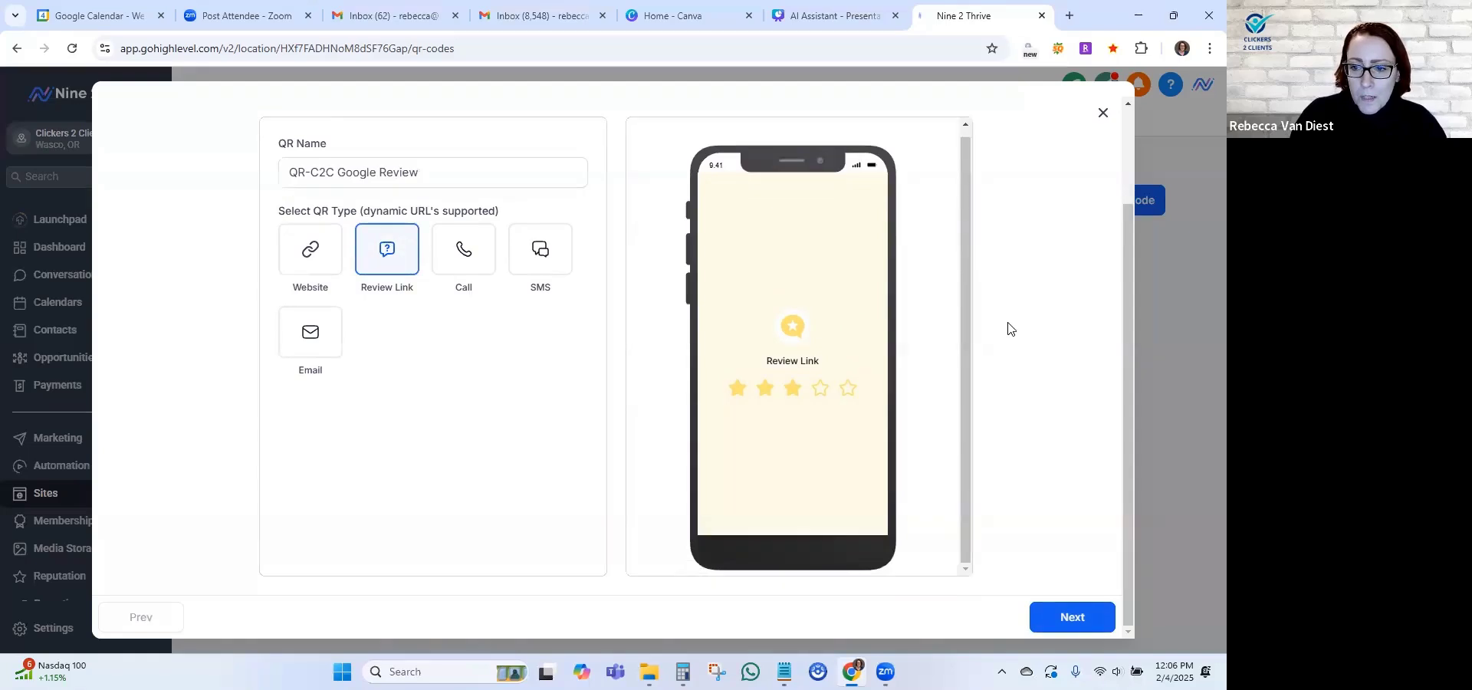
left_click(1082, 619)
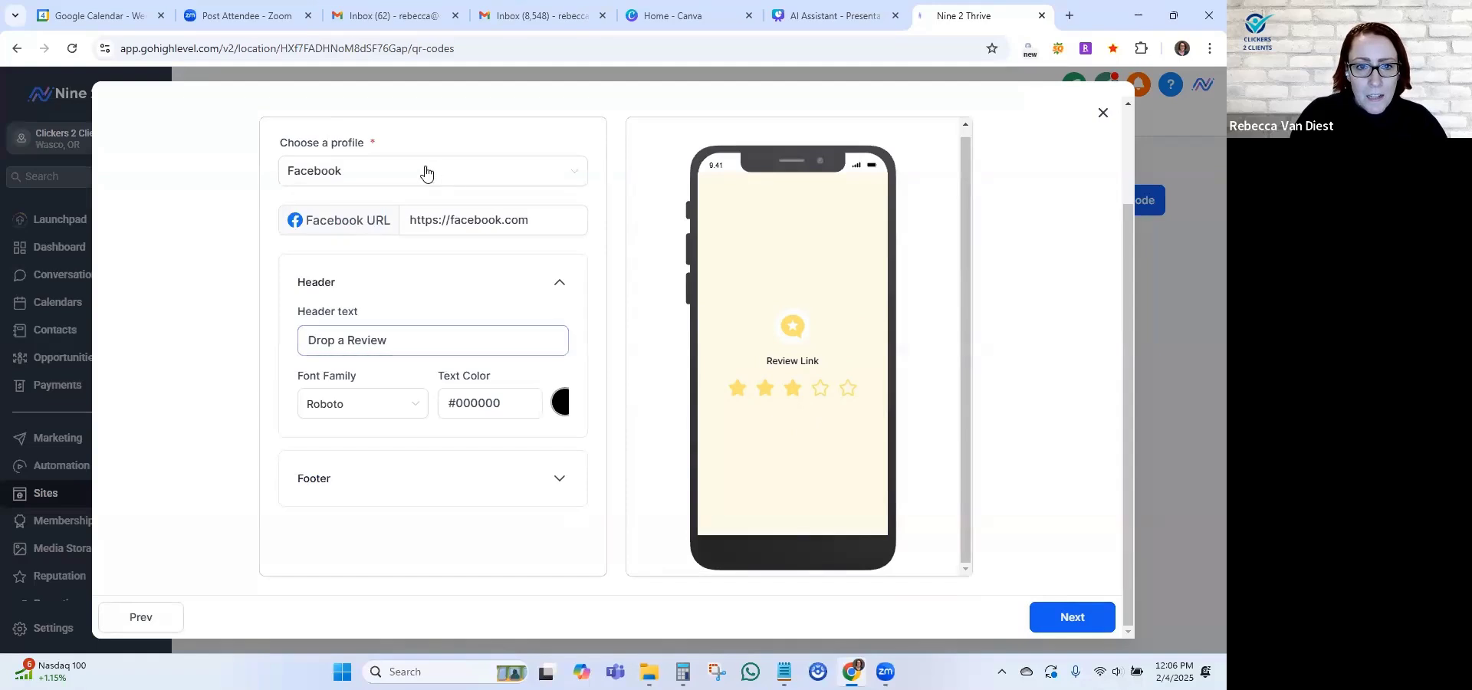
left_click(351, 170)
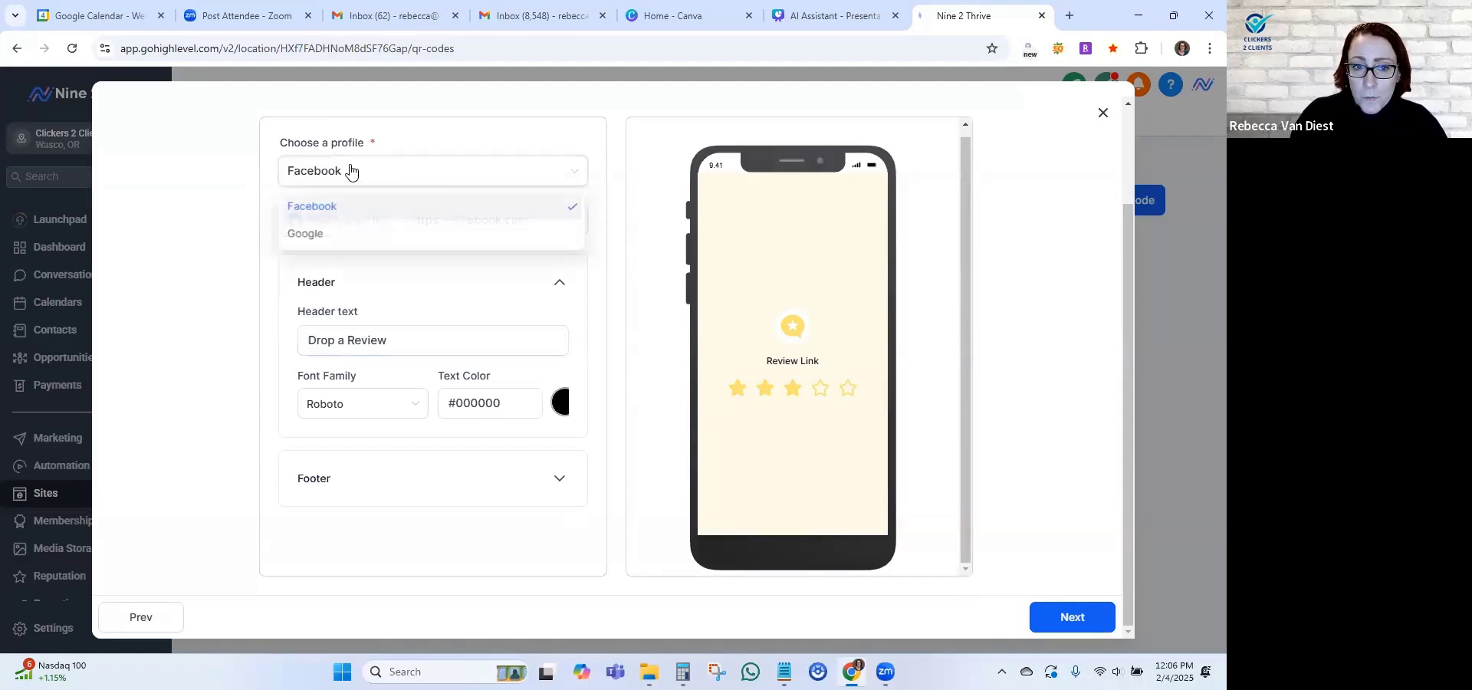
left_click(342, 235)
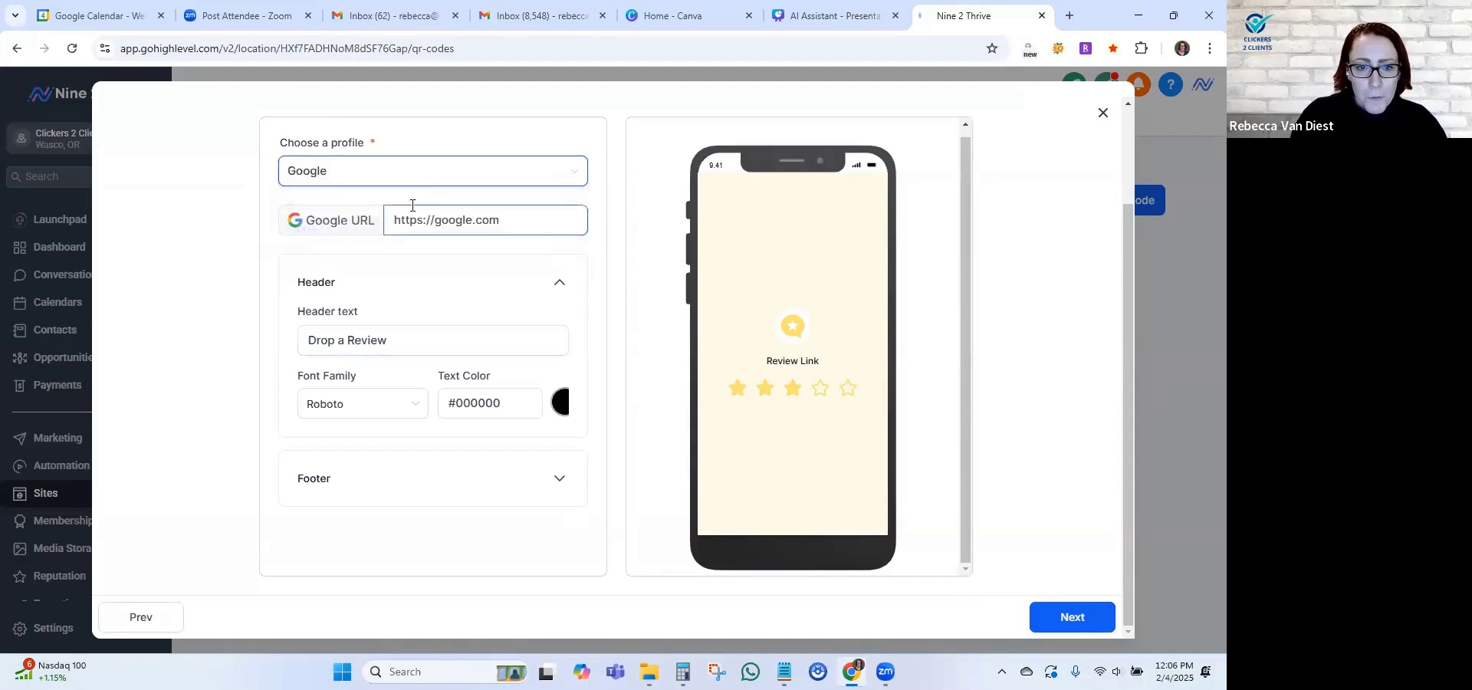
Search Google for "Clickers 2 Clients" in a new browser tab.
left_click(1069, 16)
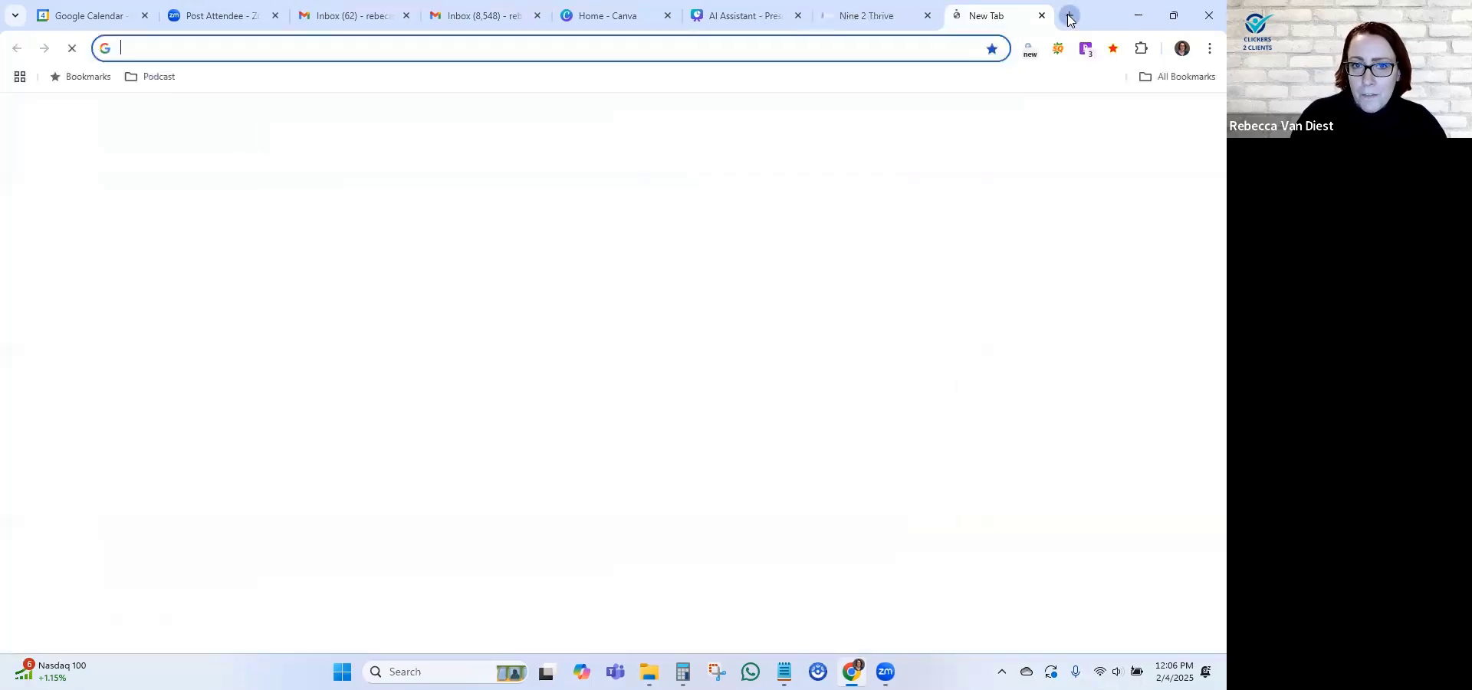
type("Clickers")
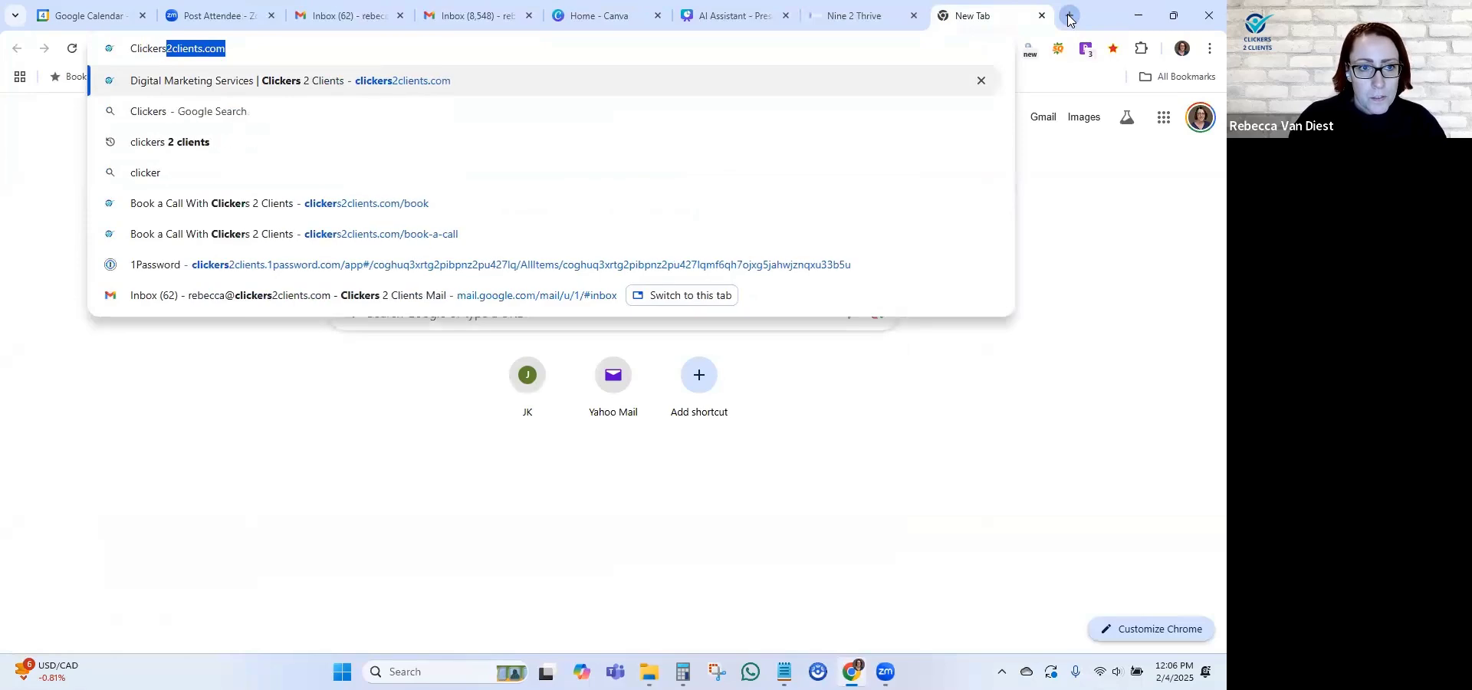
type(" 2 Clients")
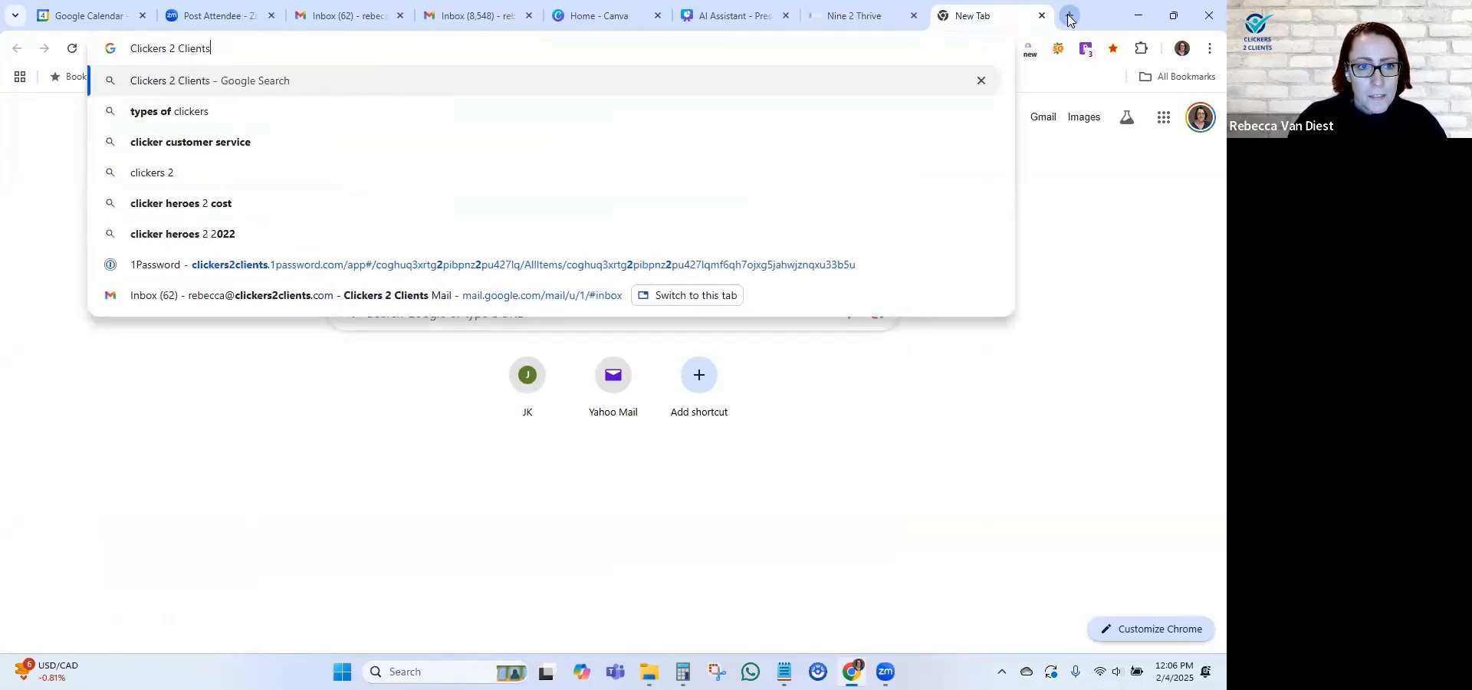
key("Return")
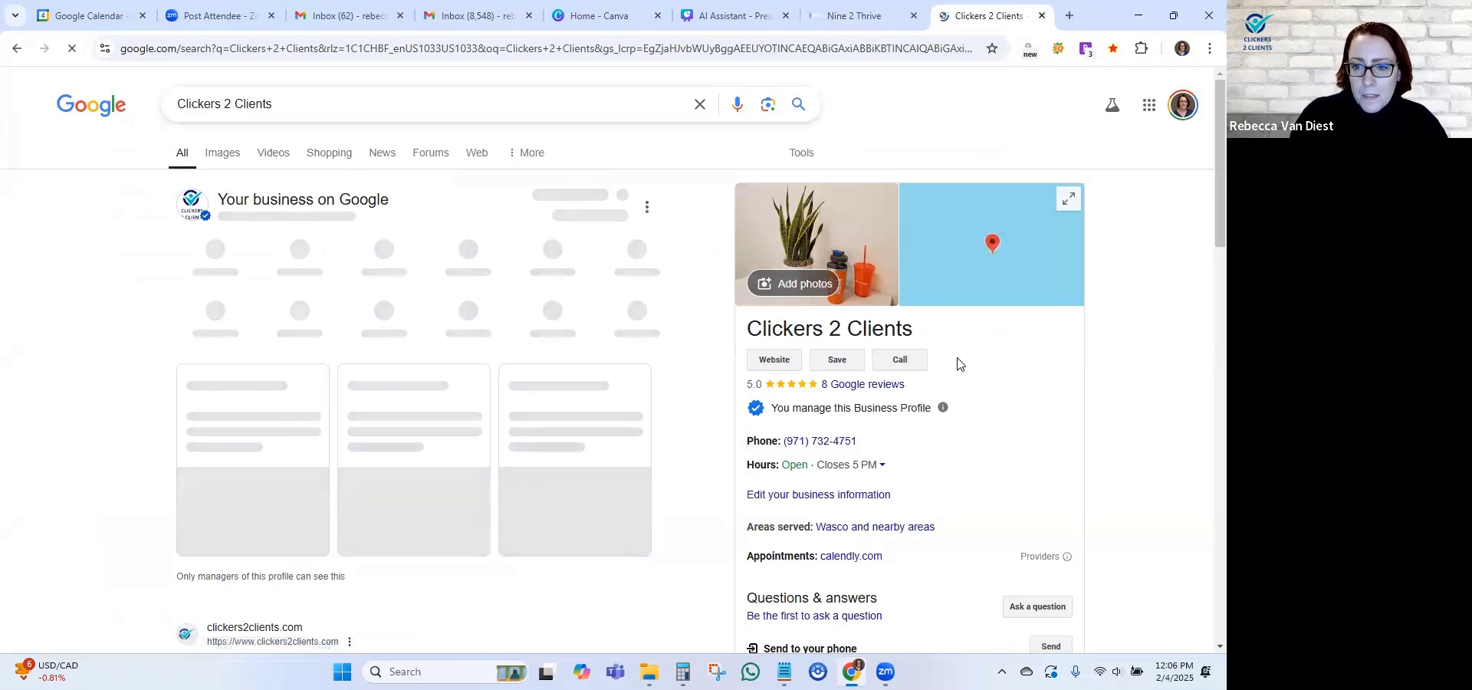
Copy the link for getting more reviews from the Clickers 2 Clients Google Business Profile.
left_click(880, 386)
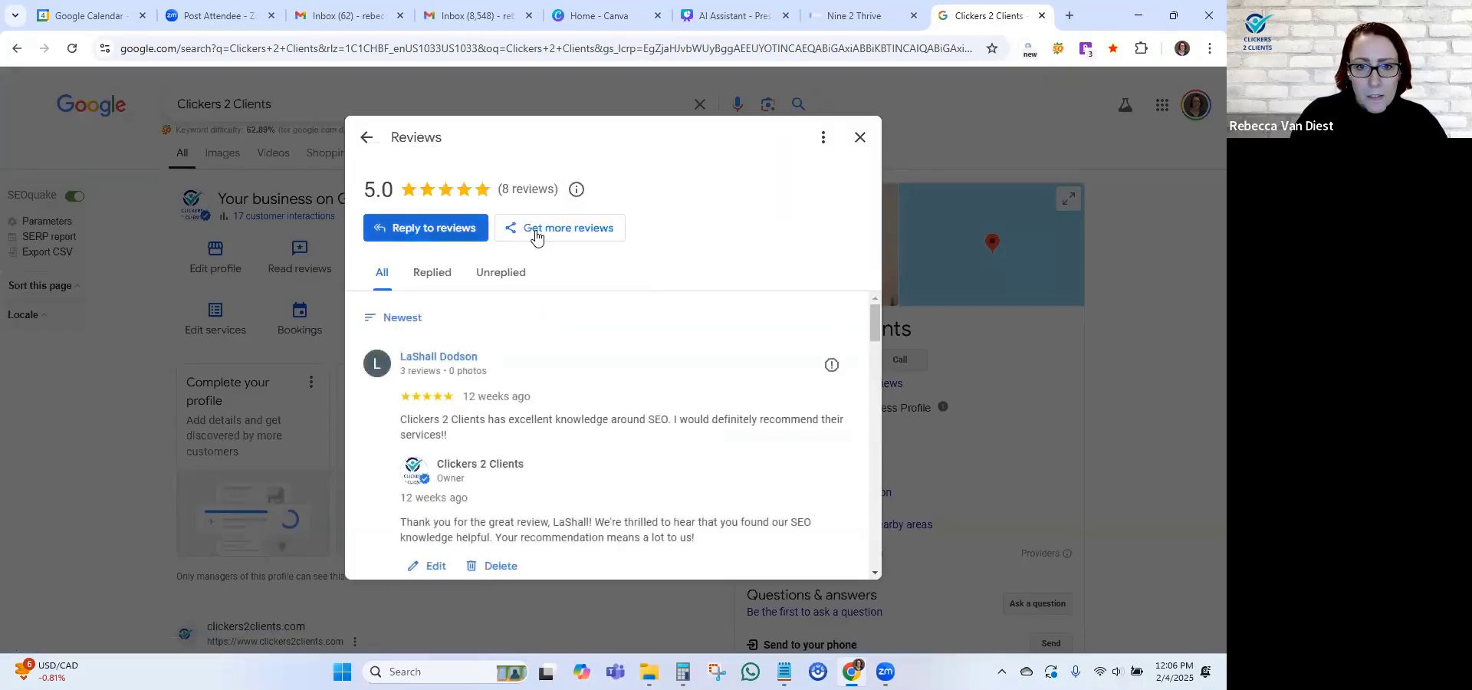
left_click(578, 230)
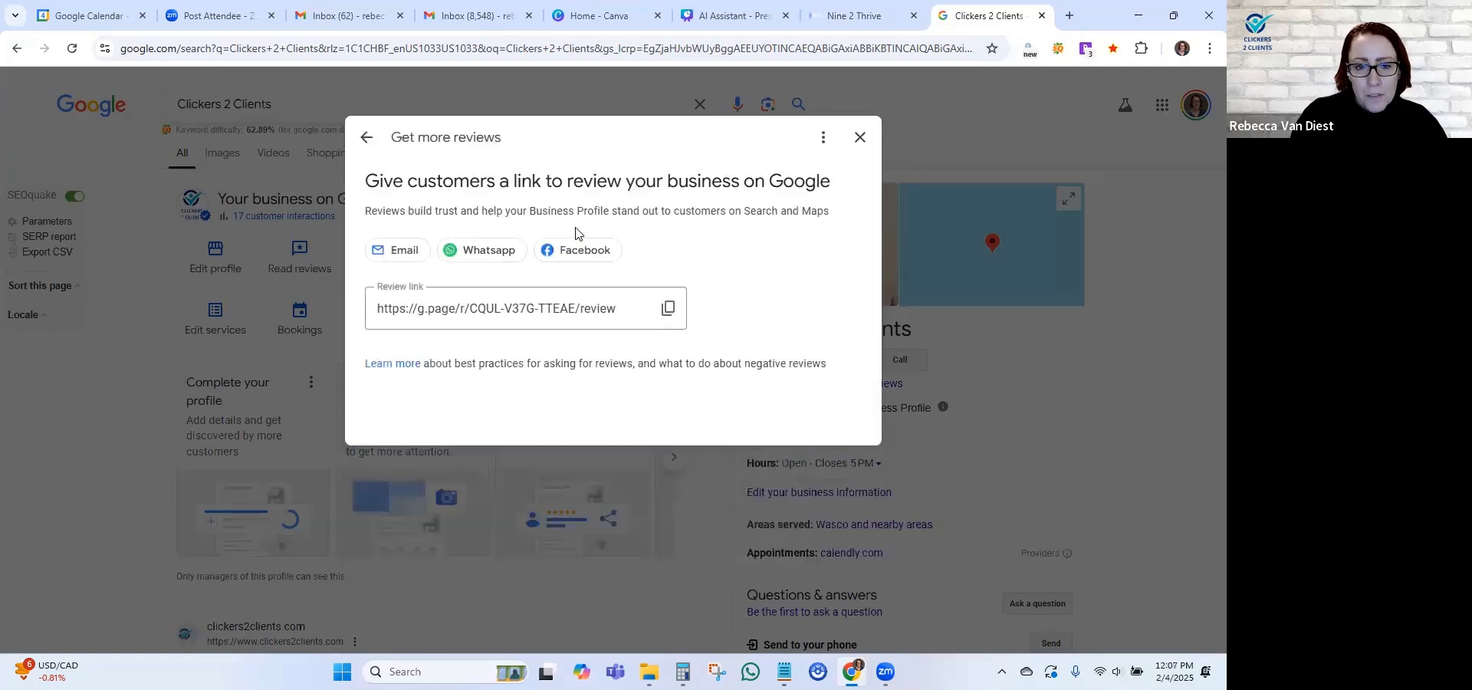
left_click(666, 309)
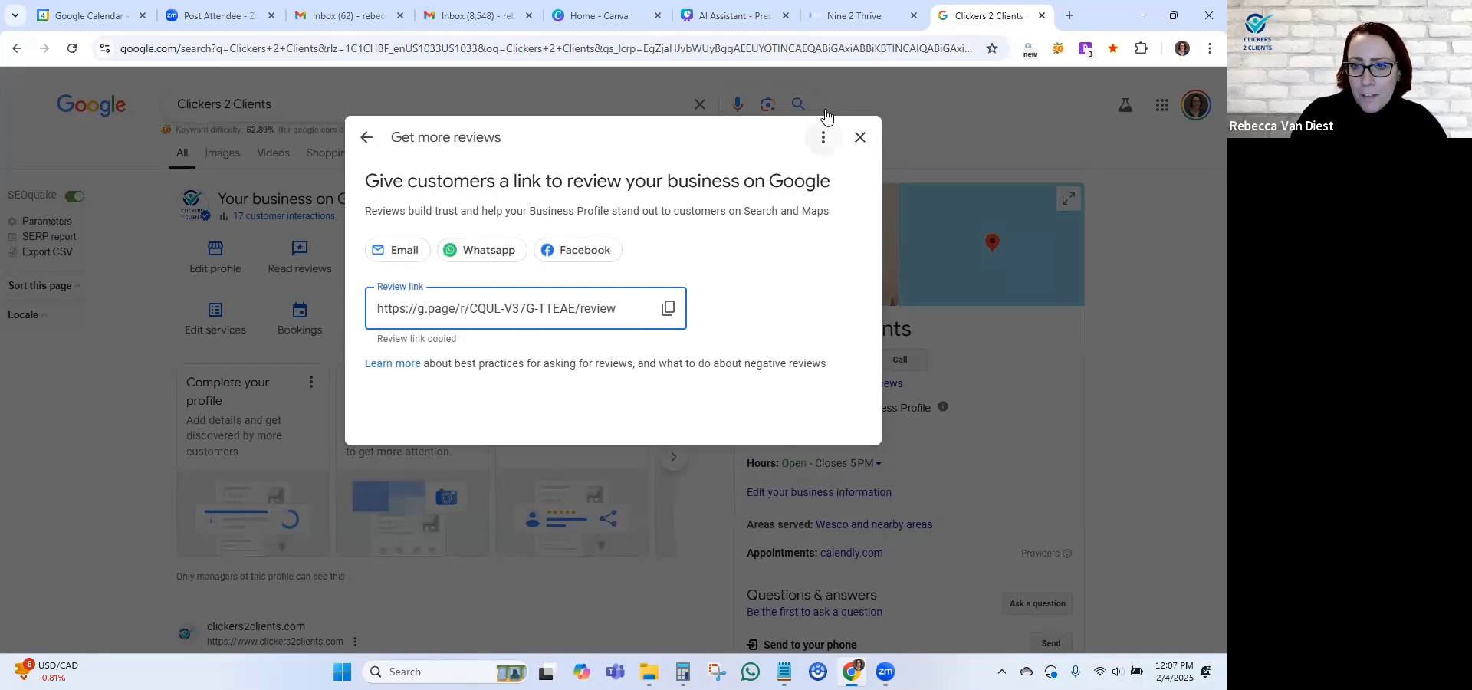
Return to the QR code setup and replace the default Google URL with the copied review link.
left_click(855, 15)
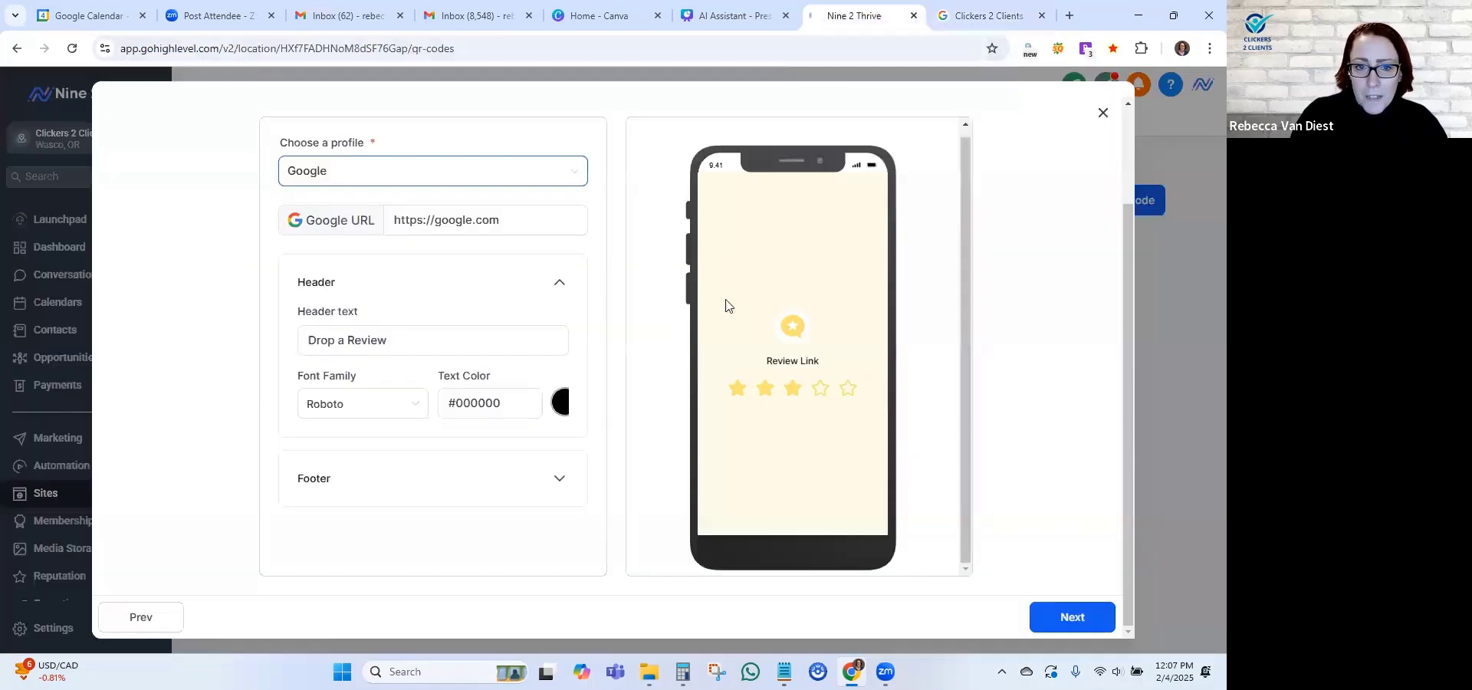
triple_click(450, 217)
key("ctrl+v")
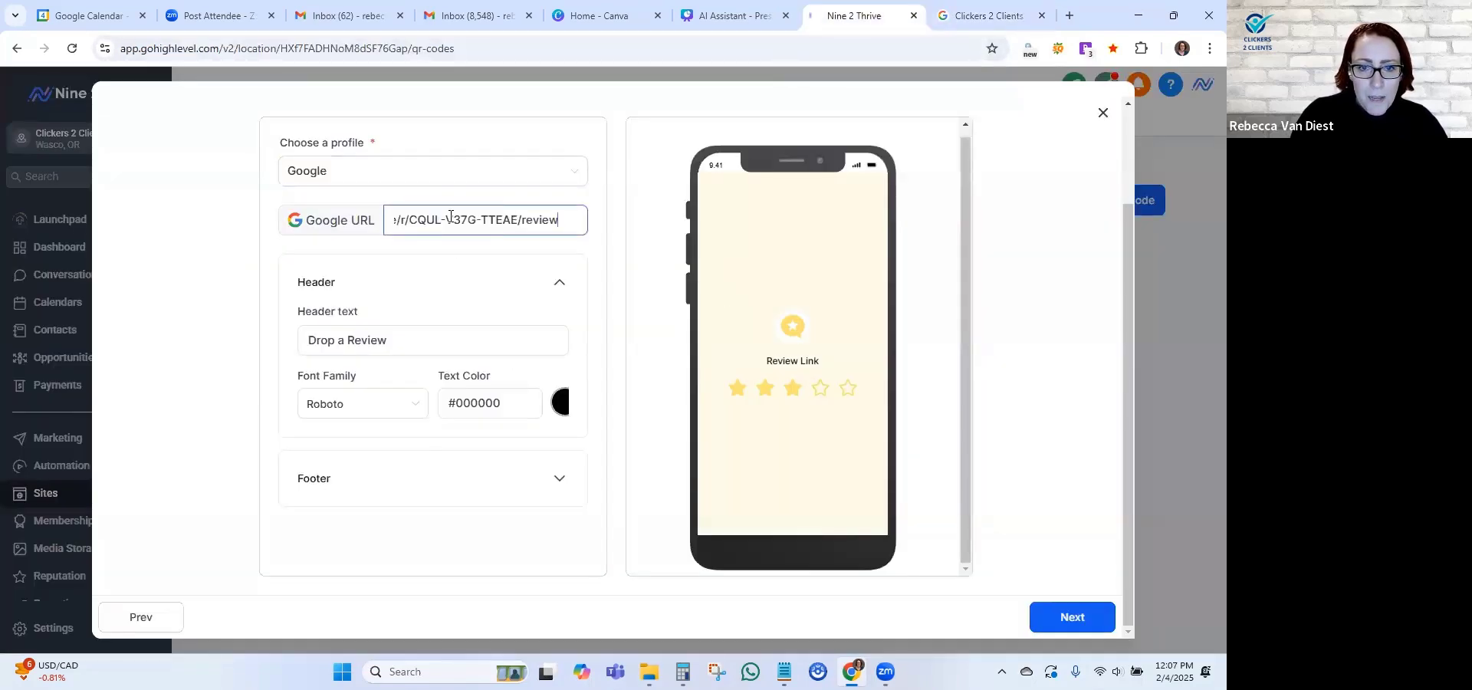
left_click(448, 264)
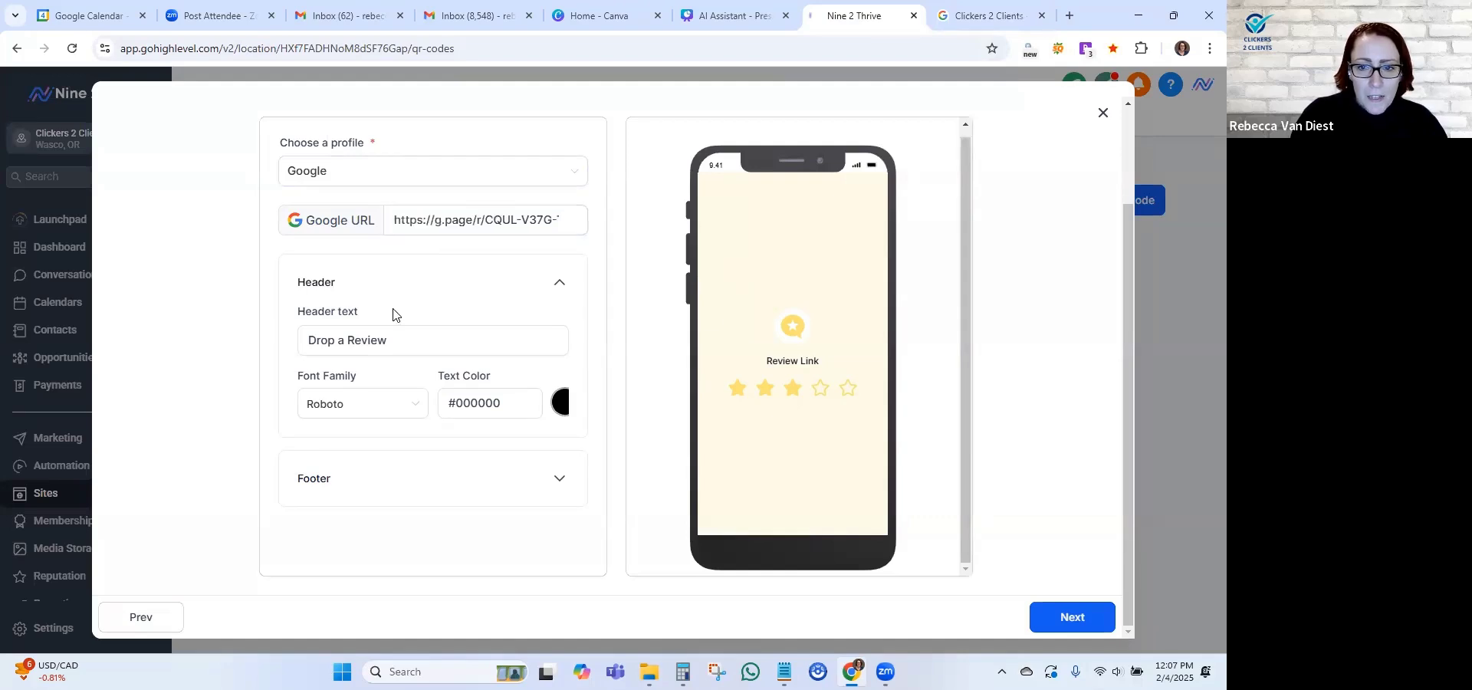
Review the QR code's header and footer settings and proceed to the QR Color and Shape stage.
left_click(386, 342)
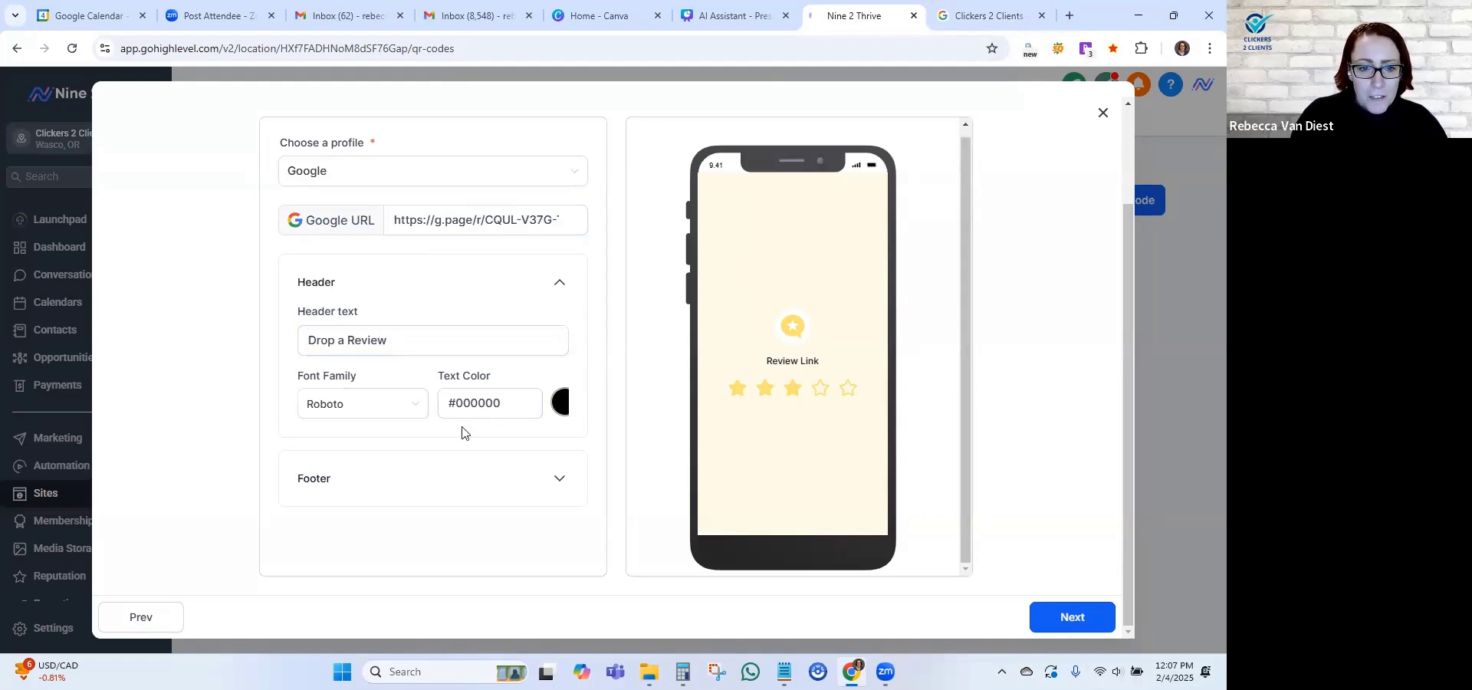
scroll(430, 394, "up", 3)
scroll(431, 387, "down", 3)
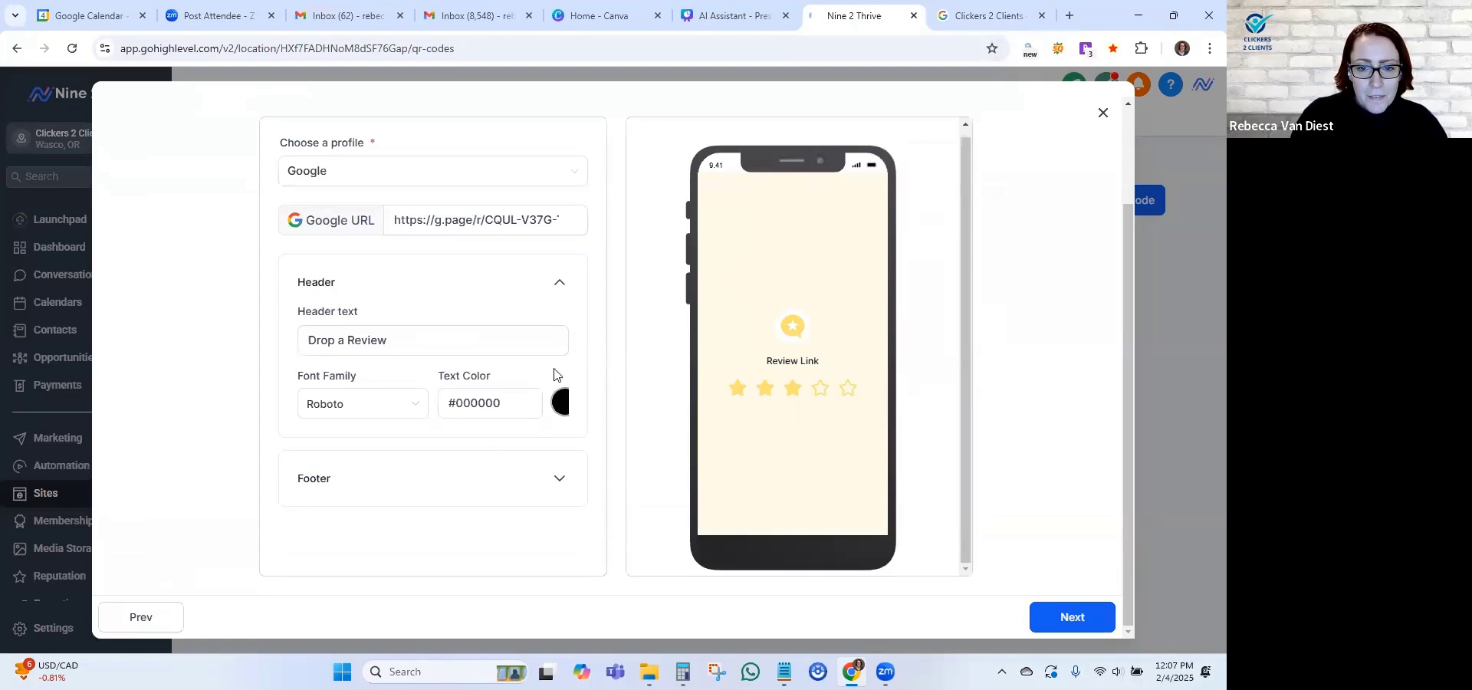
left_click(558, 288)
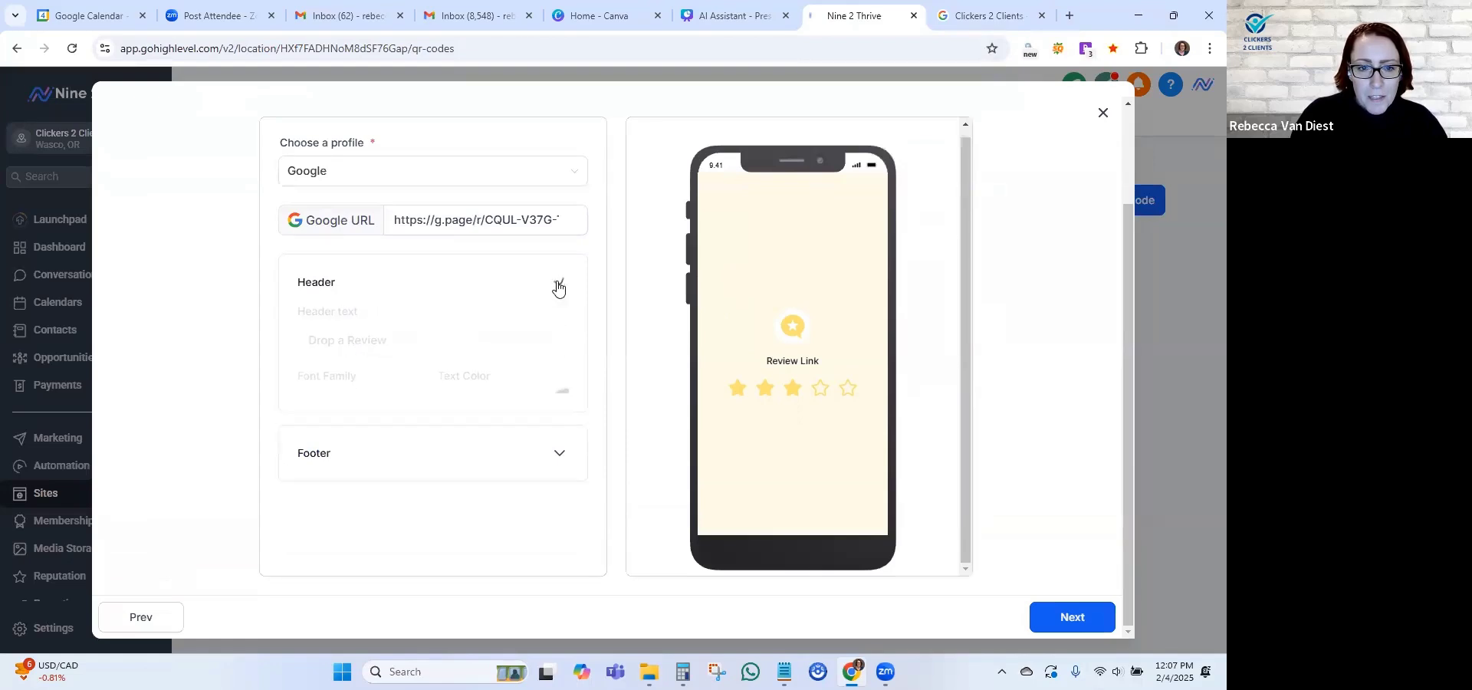
left_click(558, 283)
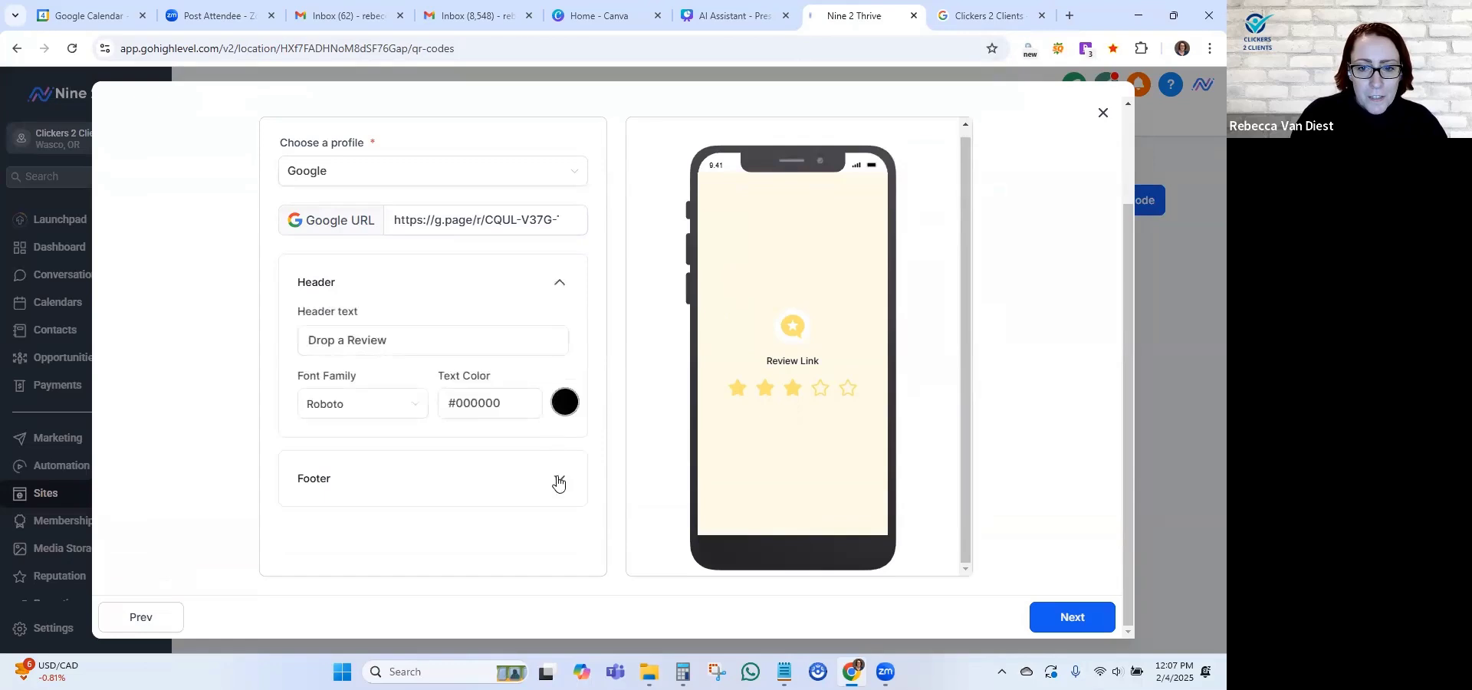
left_click(557, 480)
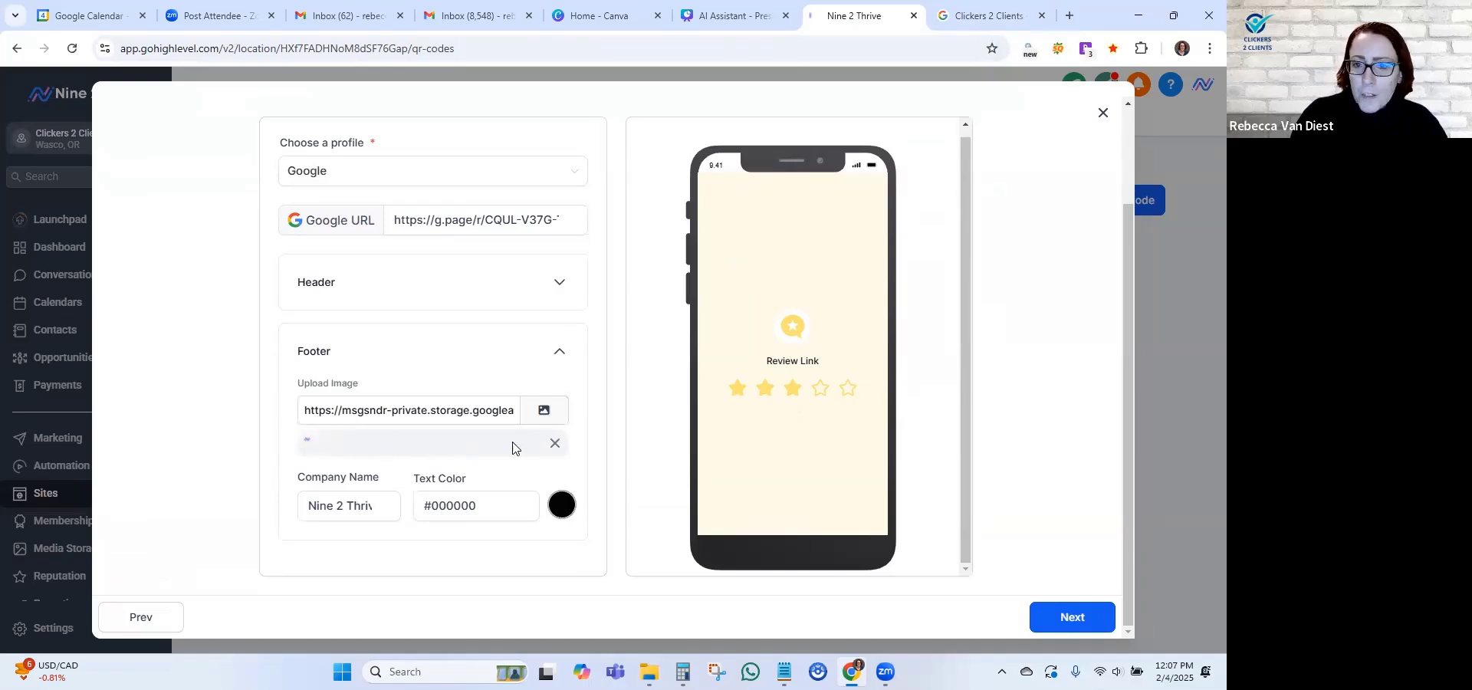
scroll(510, 407, "up", 2)
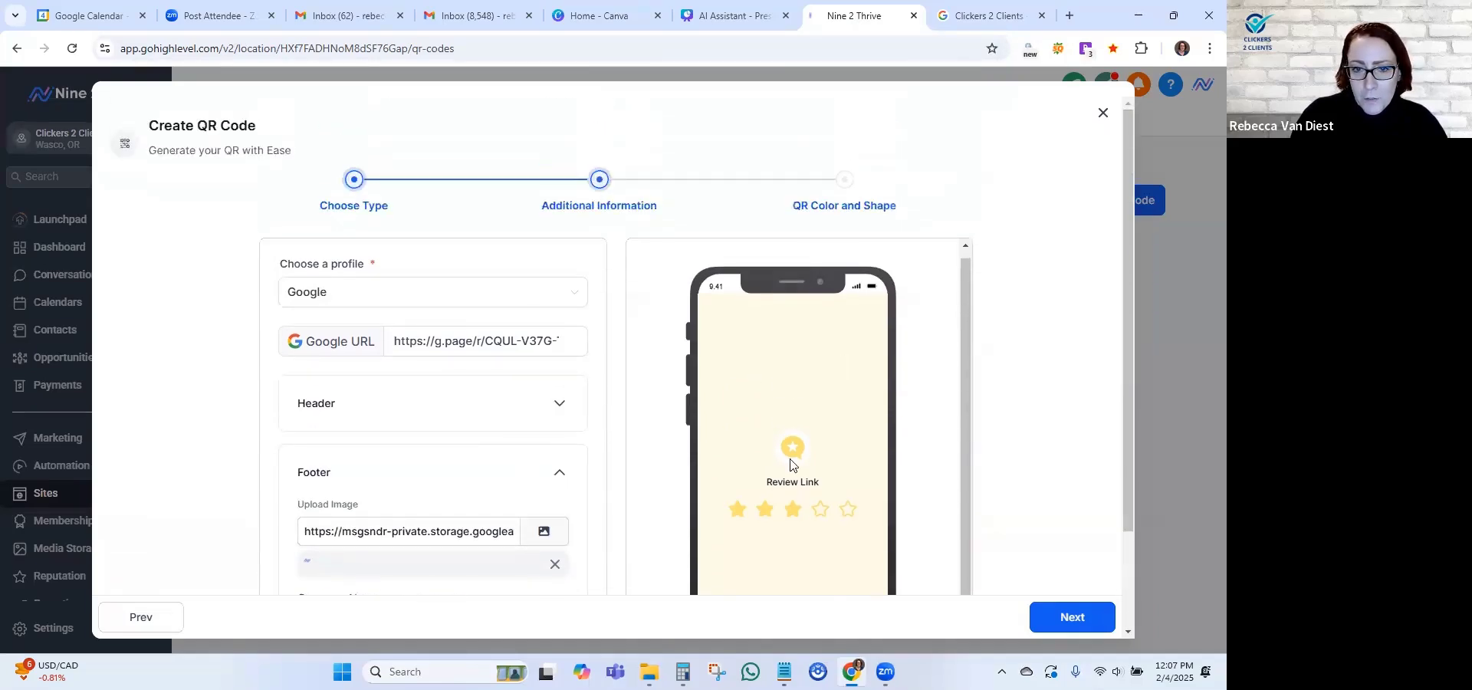
scroll(507, 429, "down", 2)
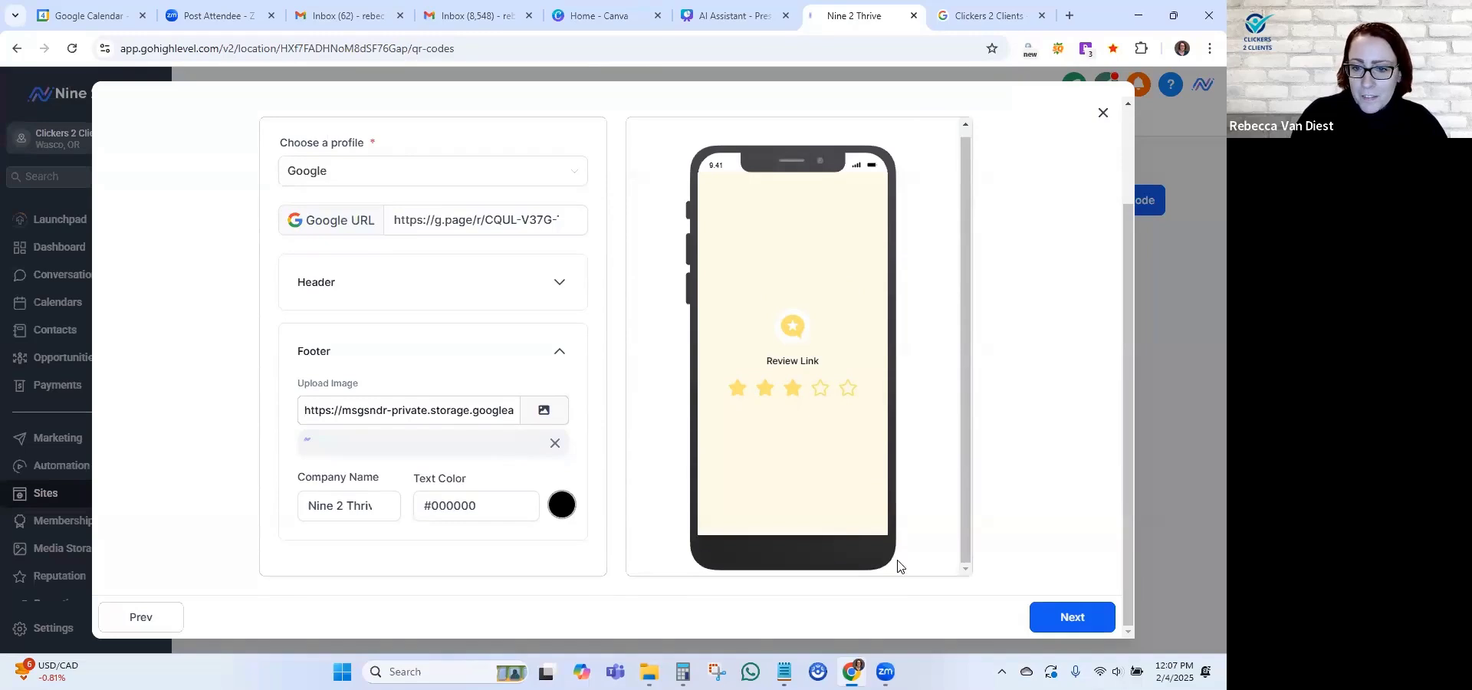
left_click(1066, 617)
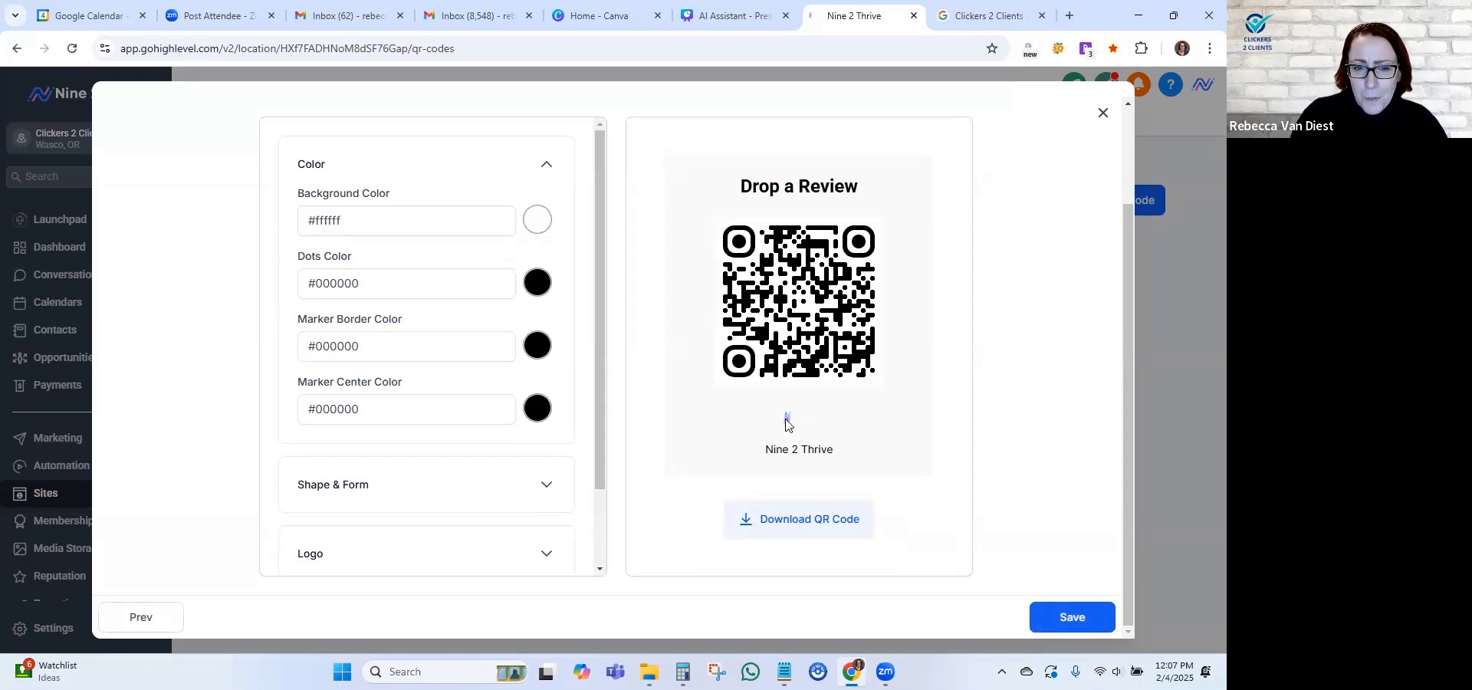
Review the logo choices available for the QR code, including the option to remove the background behind the logo.
scroll(419, 401, "down", 1)
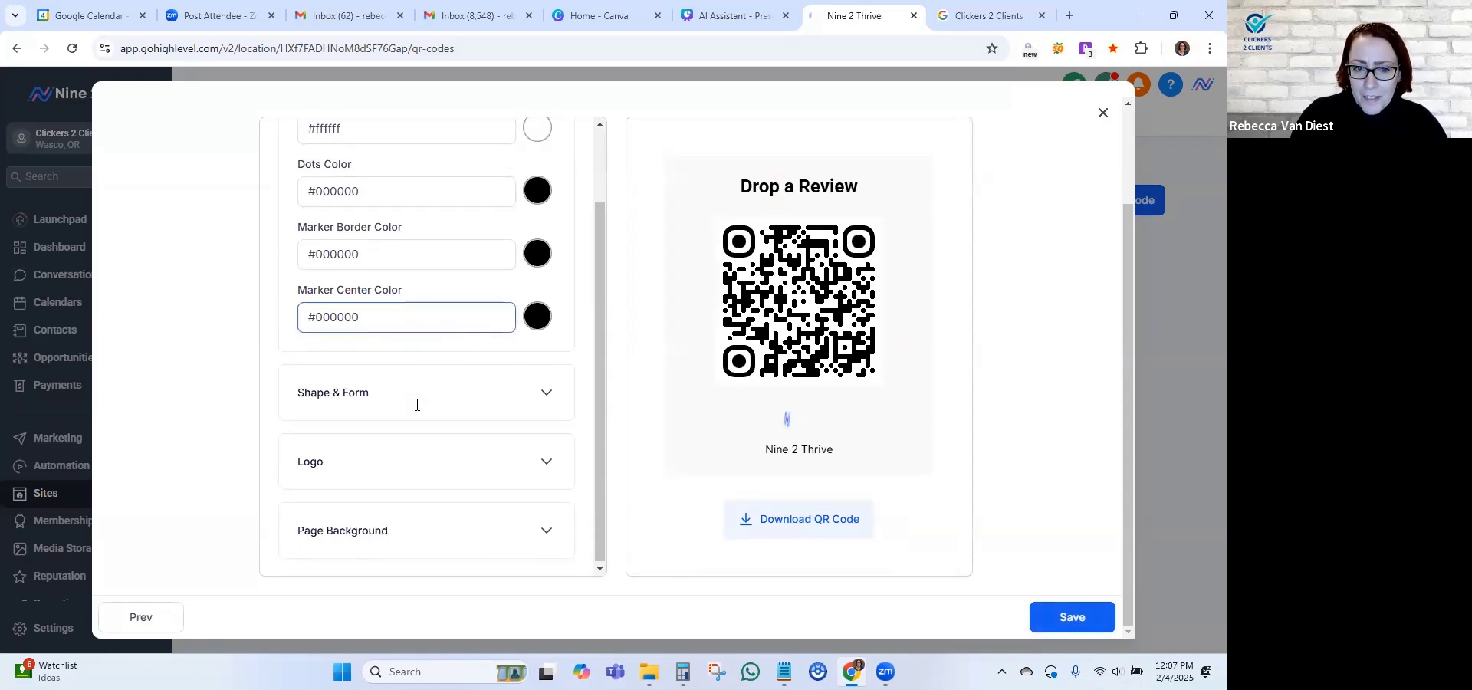
left_click(521, 462)
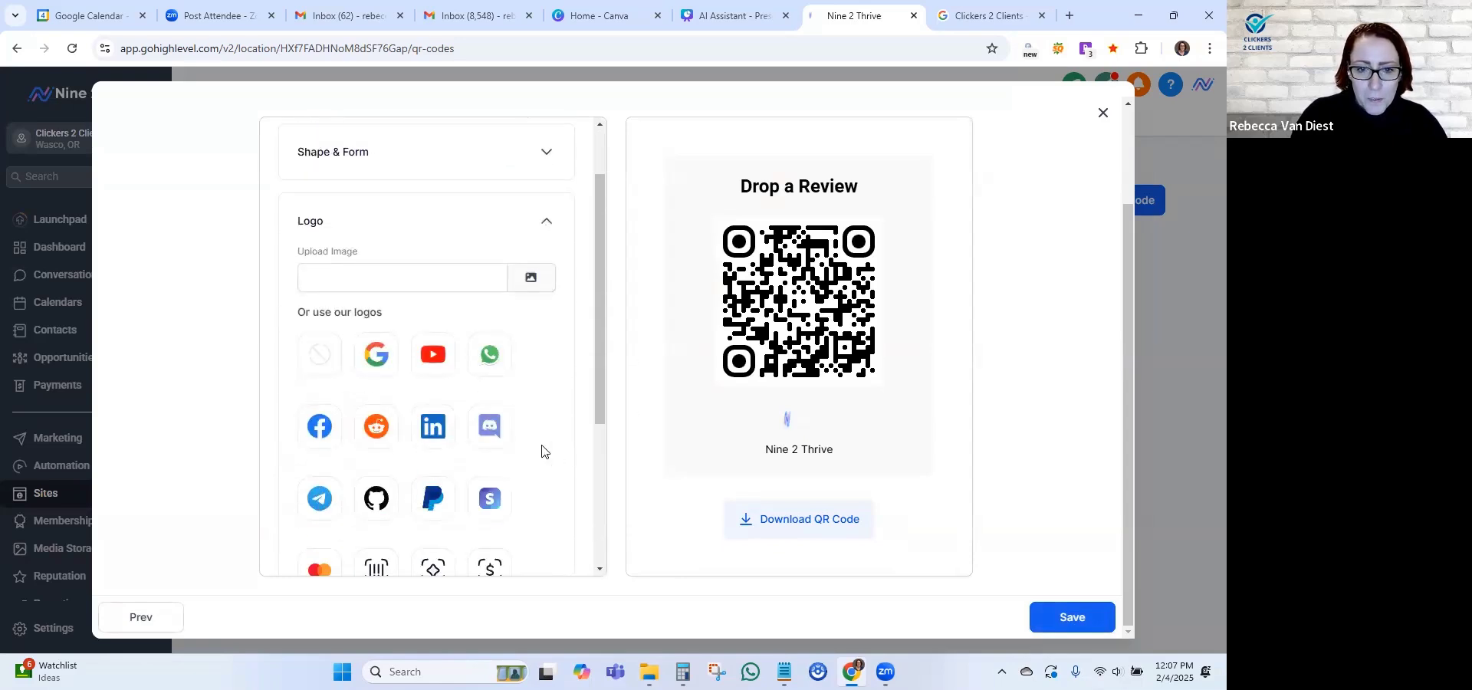
scroll(541, 451, "down", 2)
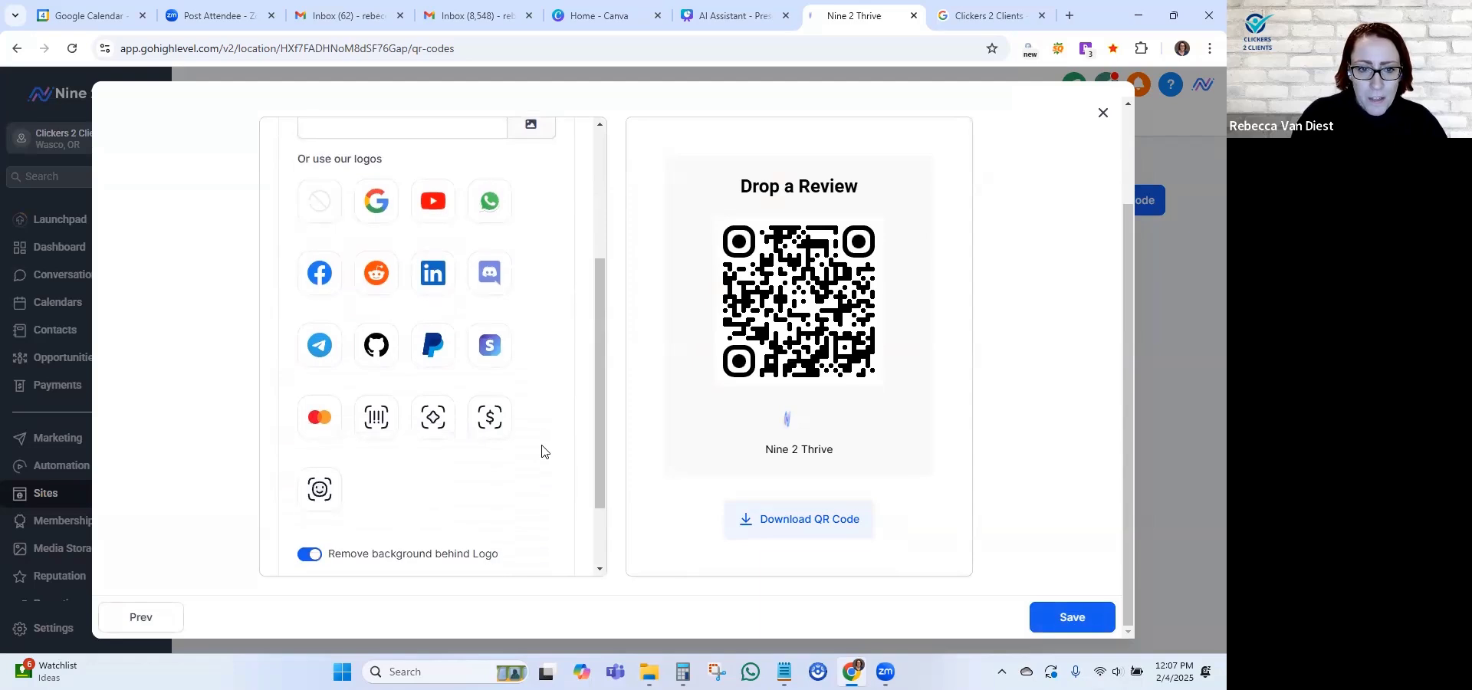
scroll(540, 450, "down", 1)
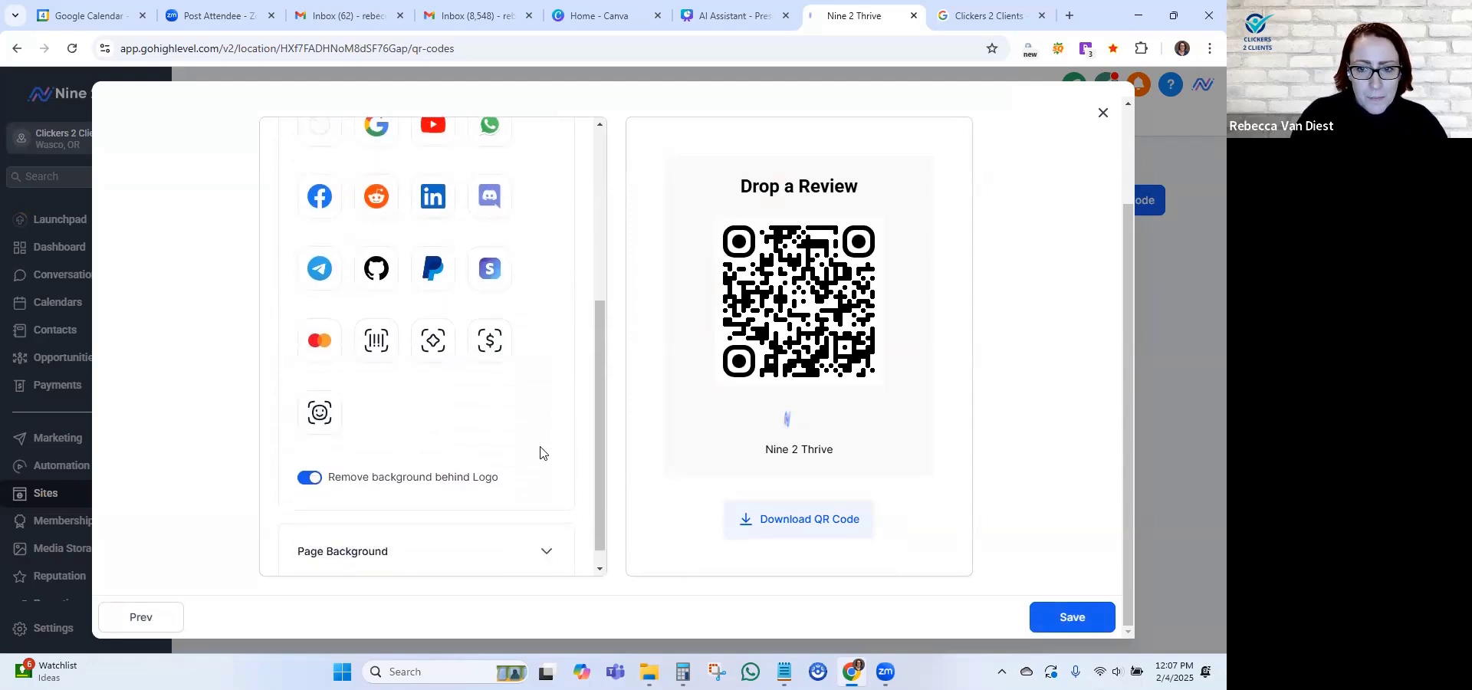
scroll(539, 452, "up", 1)
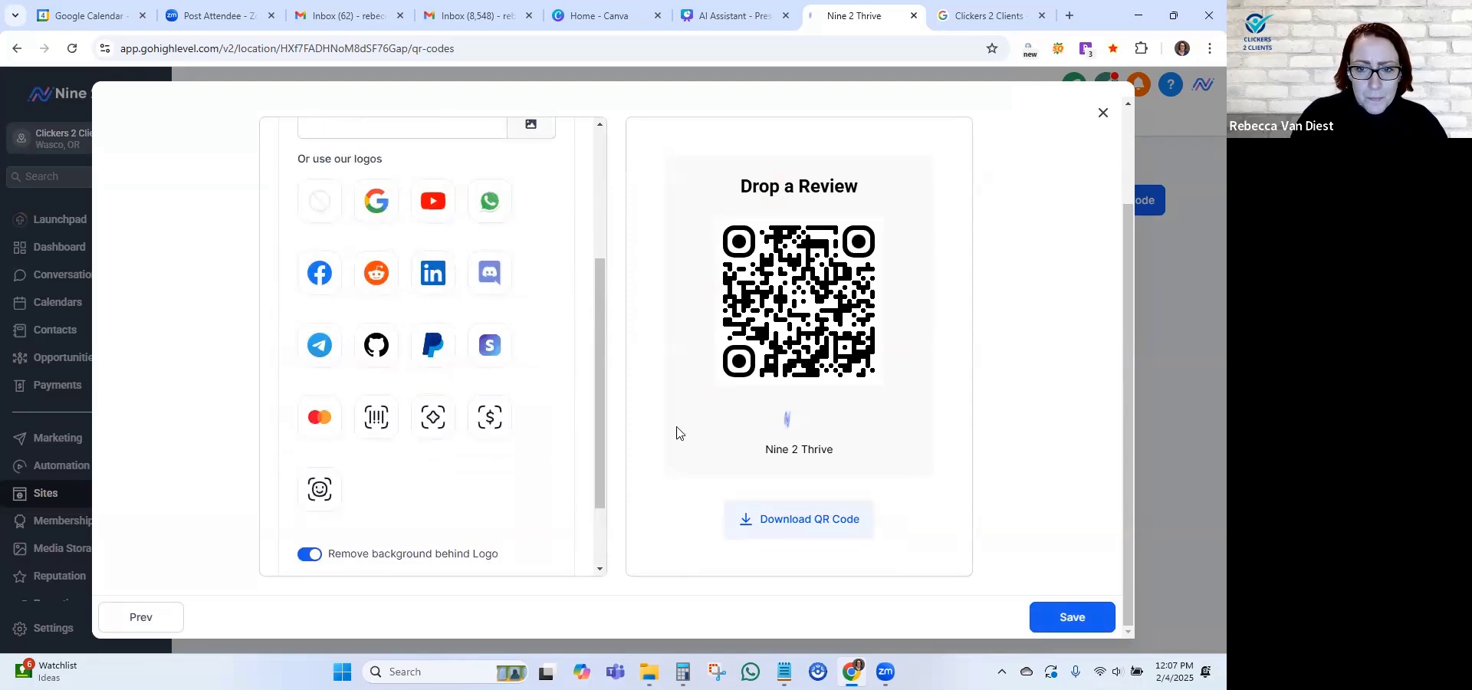
scroll(529, 455, "down", 1)
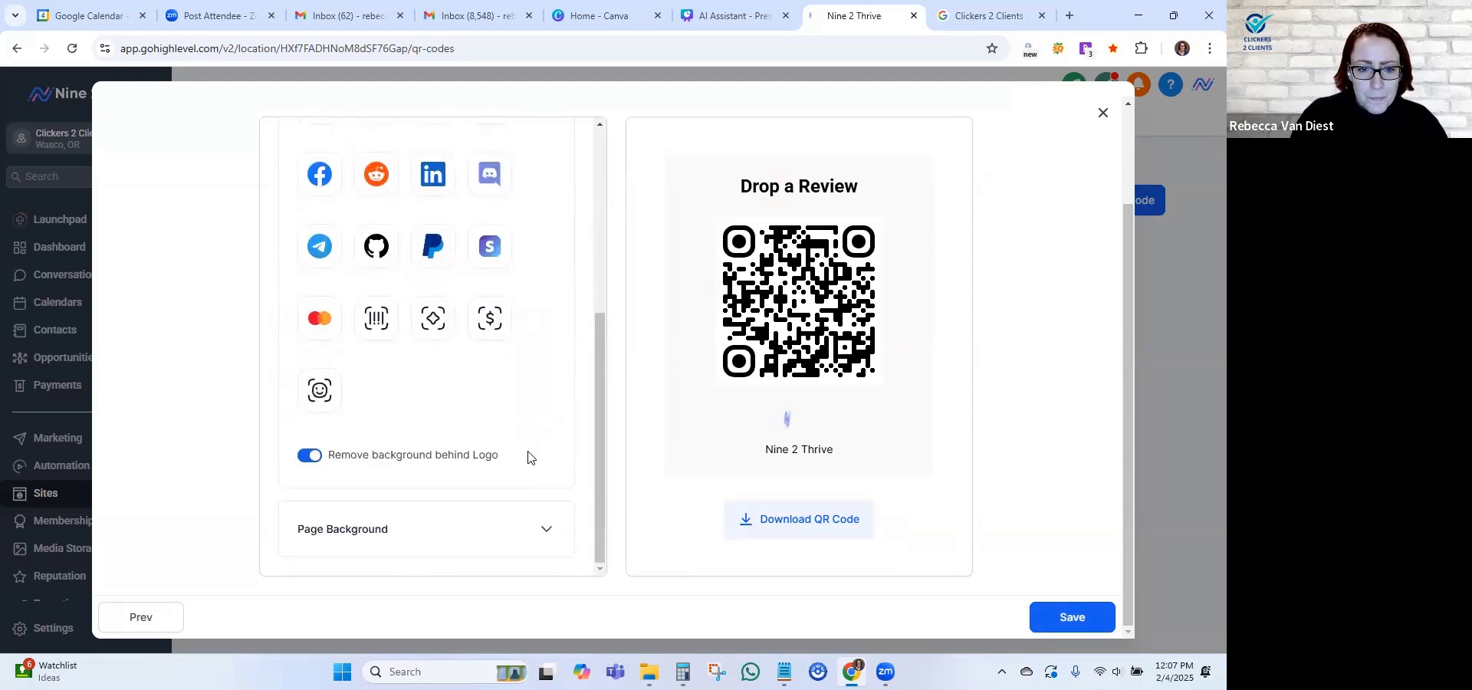
Return to the QR code's footer settings and copy the link of Clicker2Client Favicon (2).png from the media storage.
left_click(166, 615)
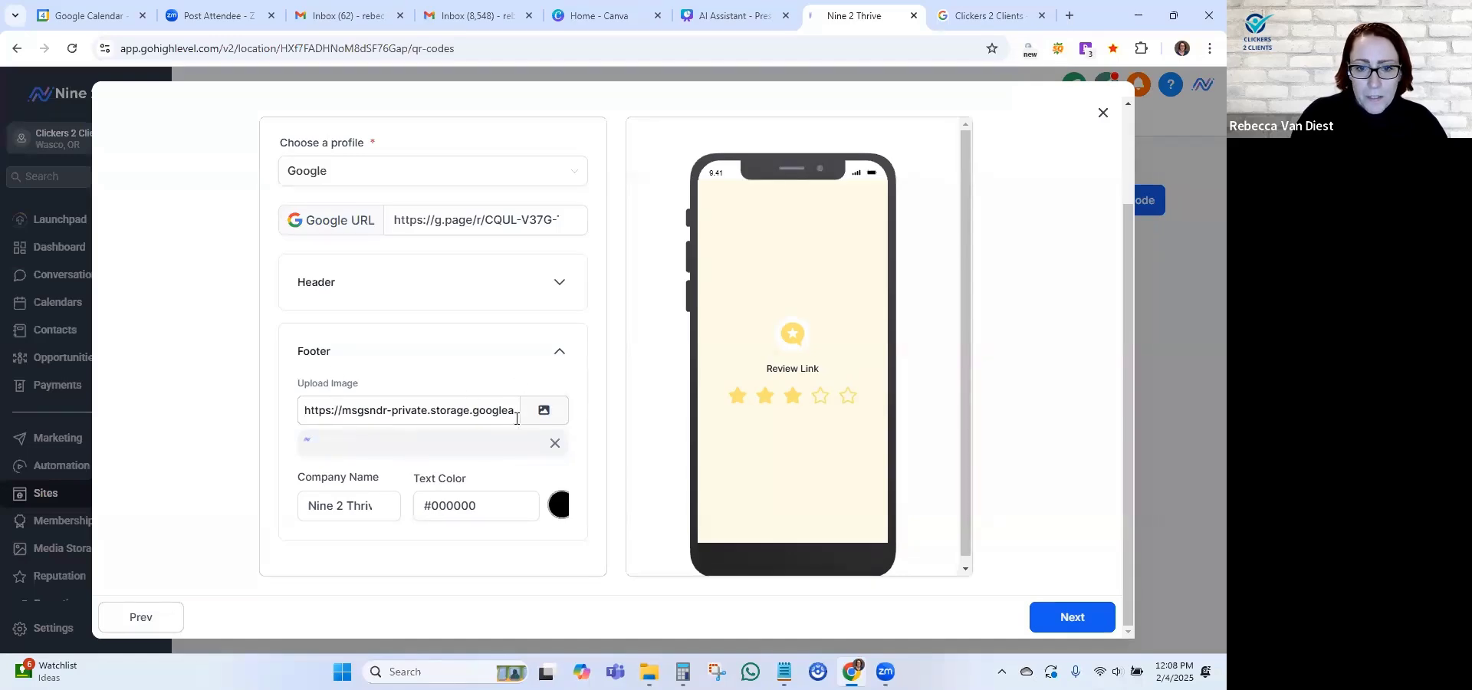
left_click(545, 410)
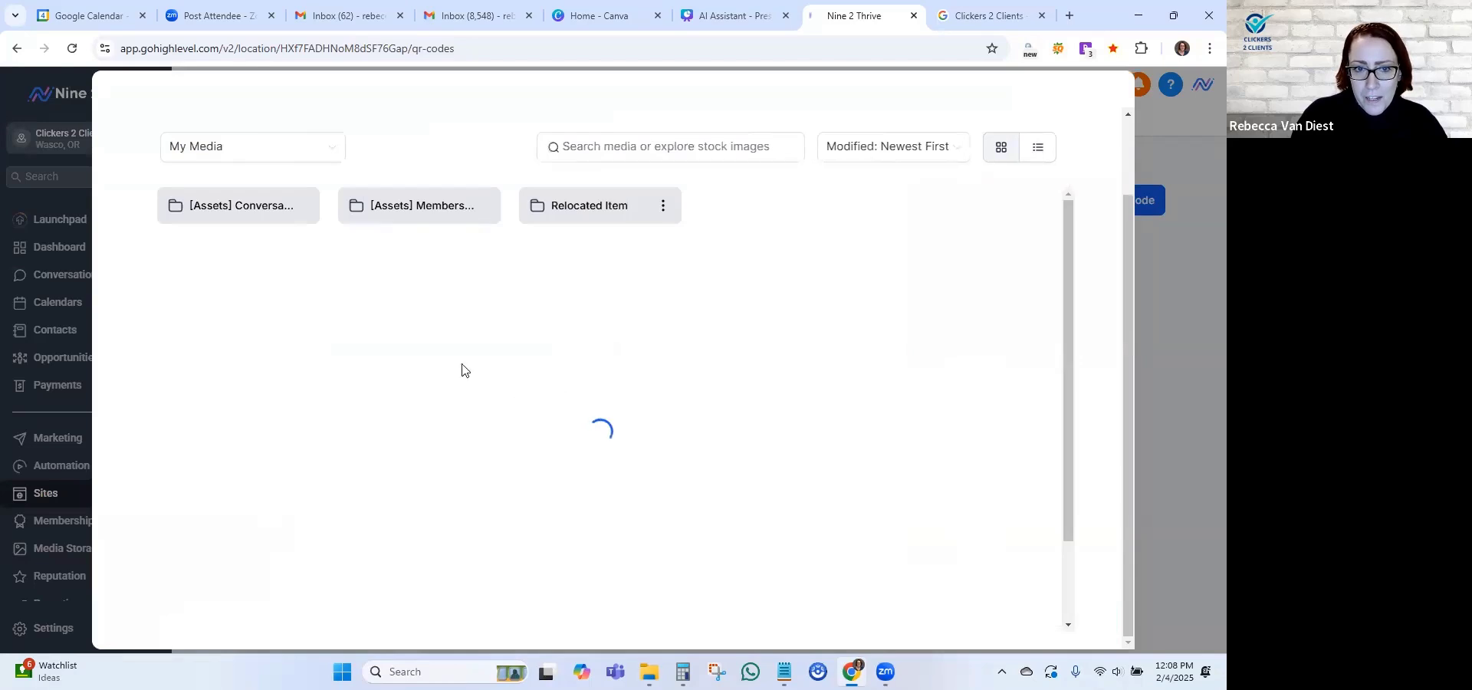
scroll(205, 337, "down", 10)
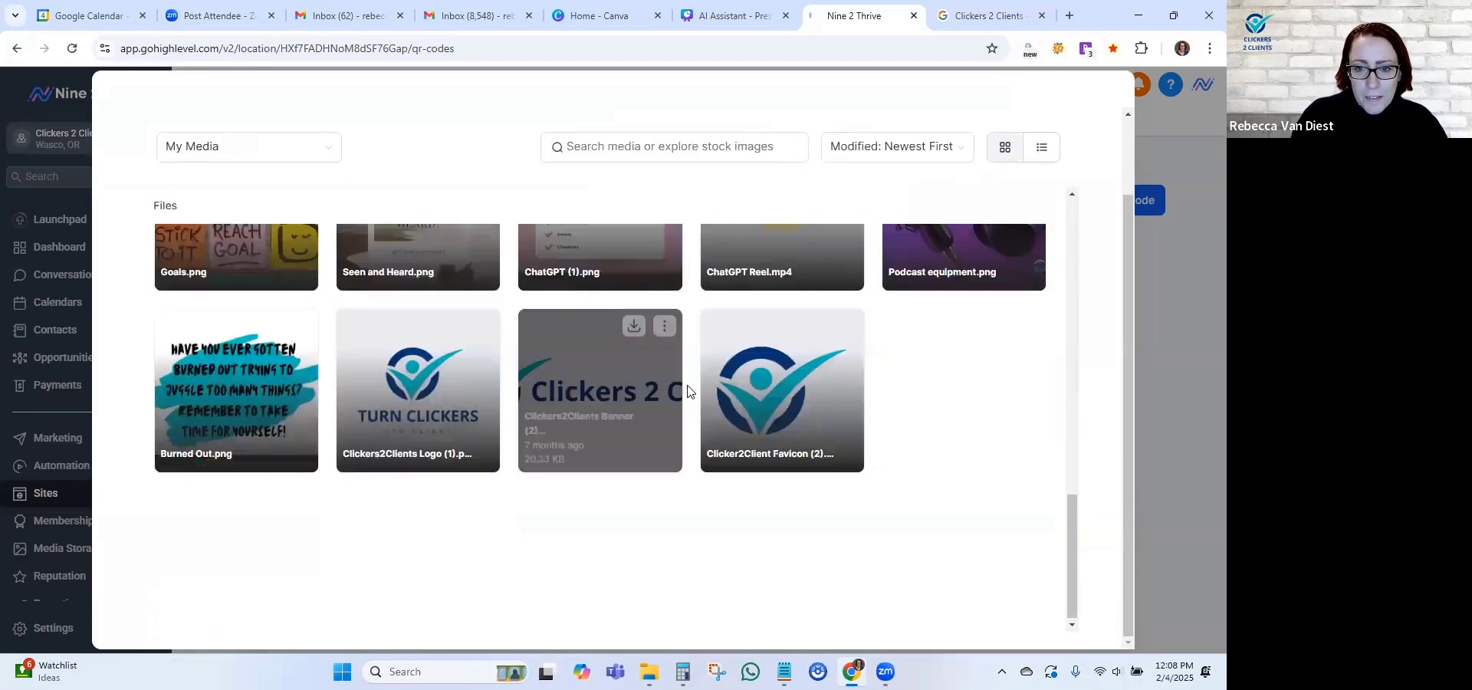
left_click(791, 375)
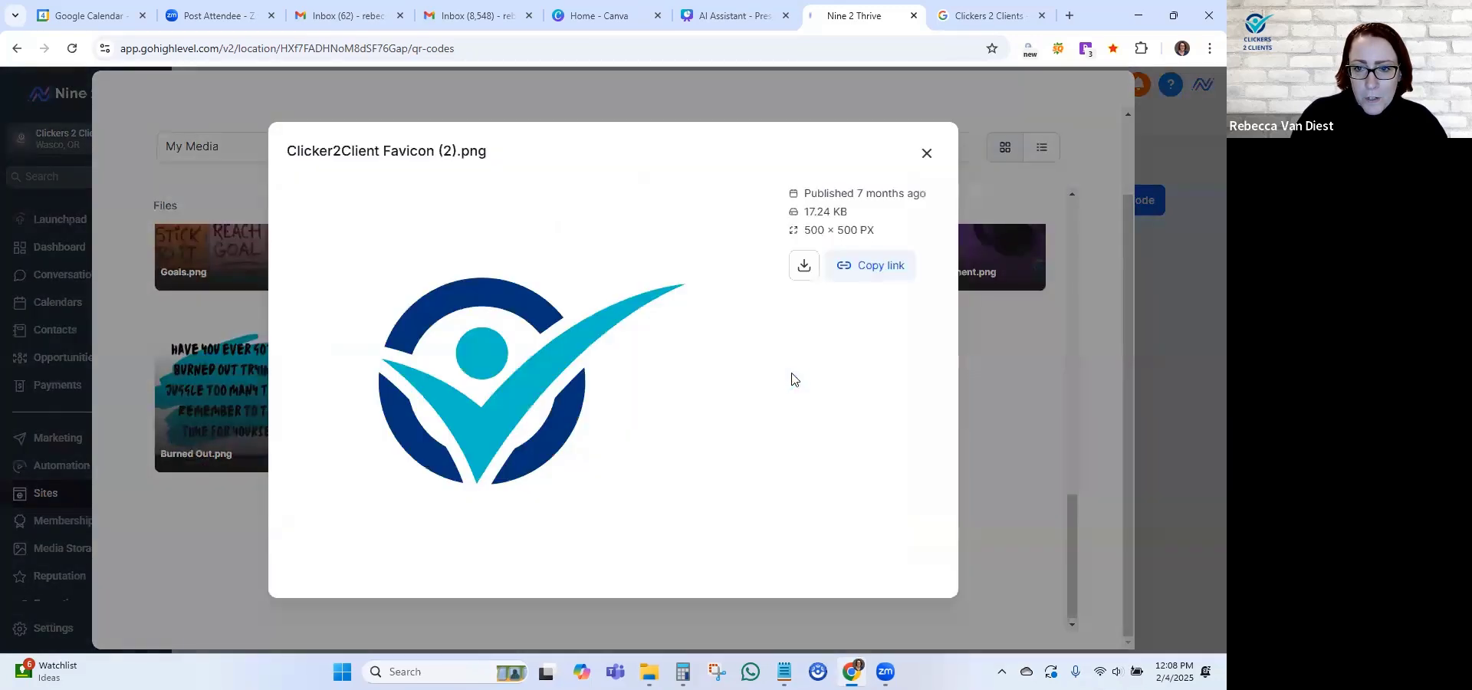
left_click(891, 264)
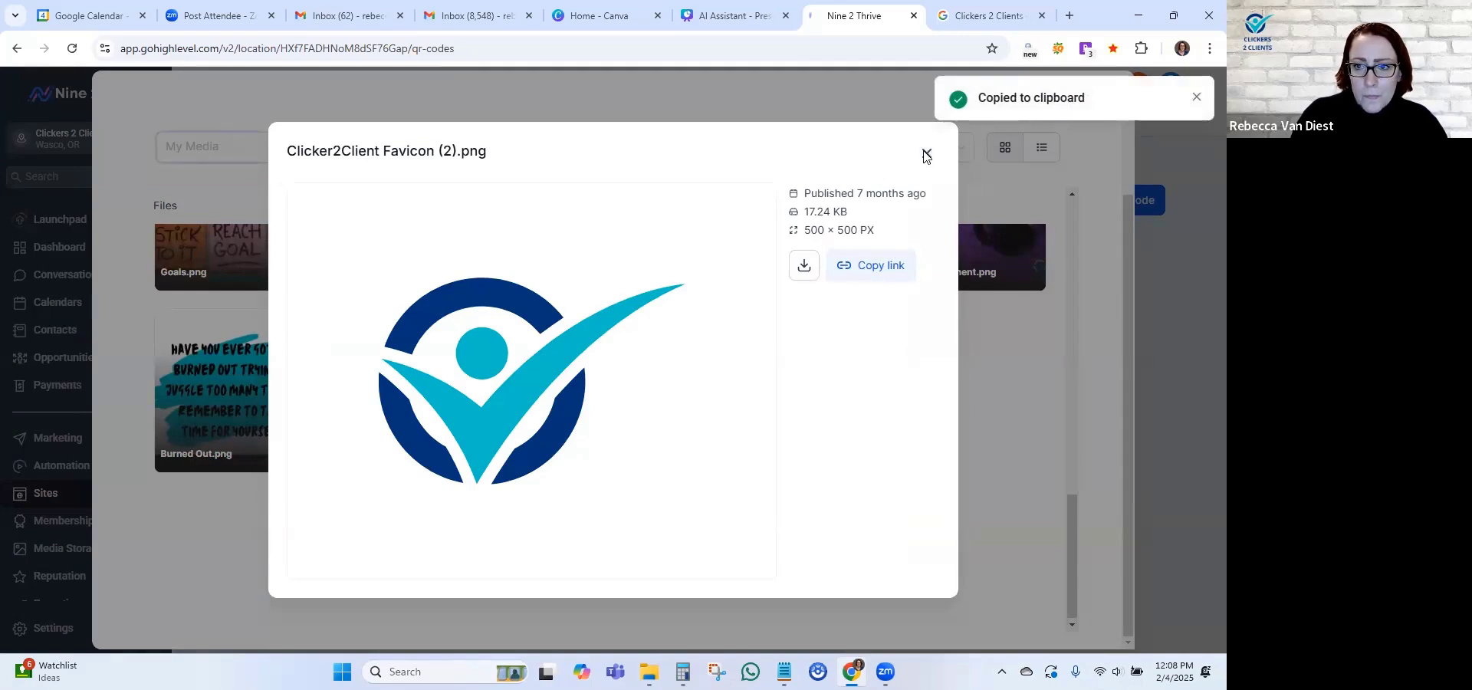
left_click(1193, 98)
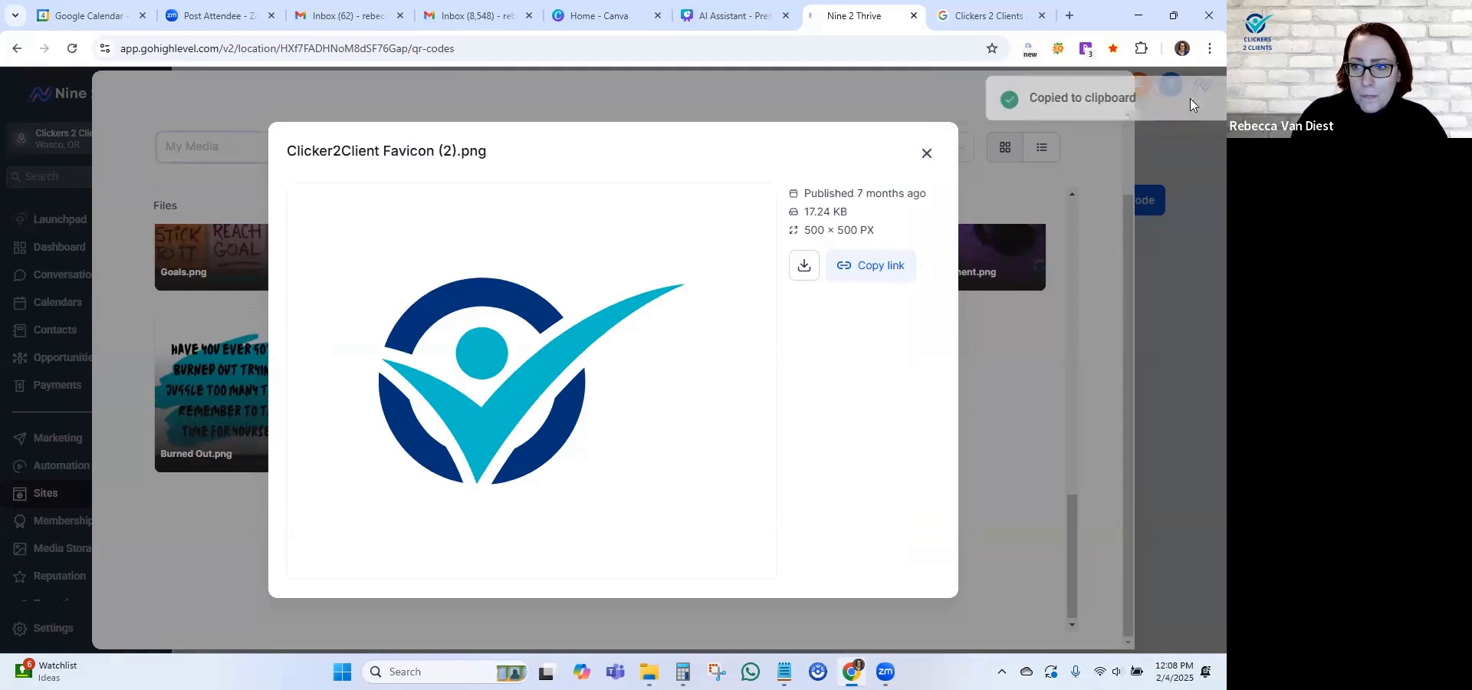
left_click(927, 157)
Go back to the QR code setup and replace the footer image URL with the copied favicon link.
scroll(1002, 136, "up", 5)
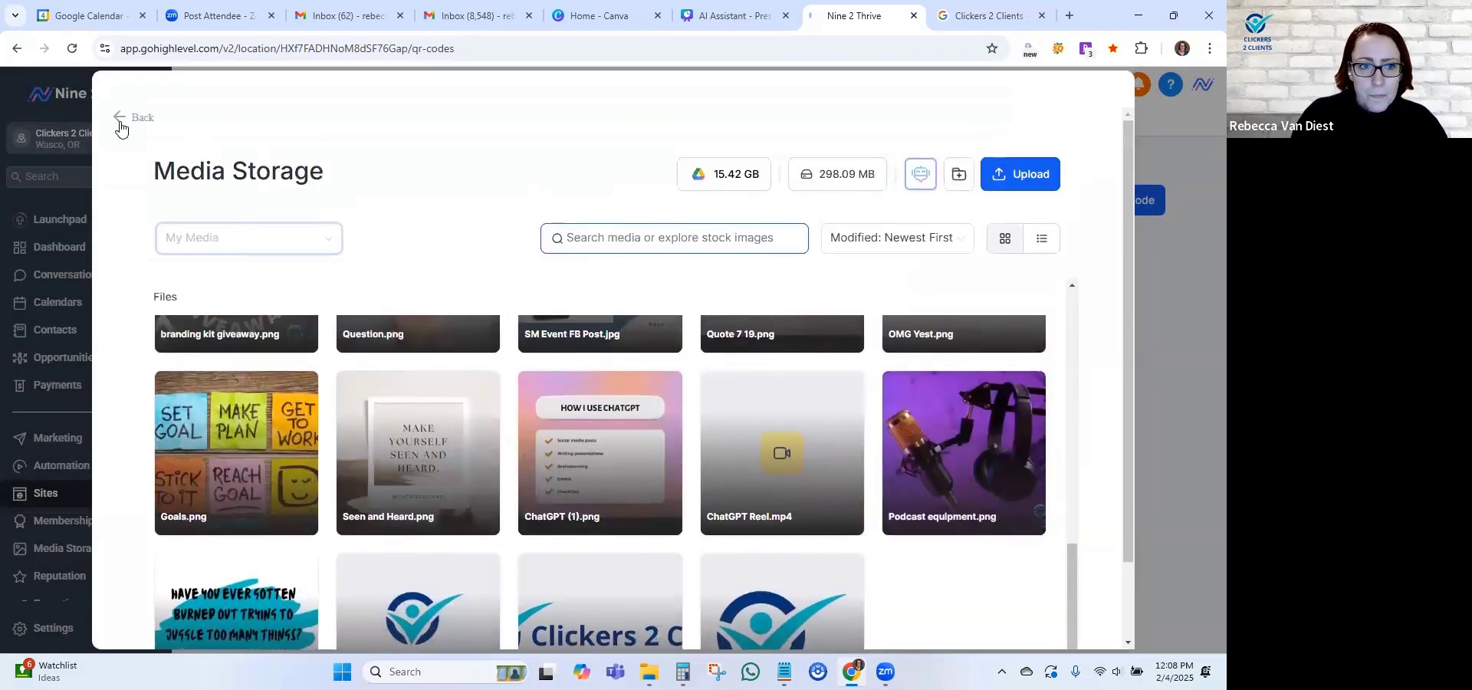
left_click(121, 117)
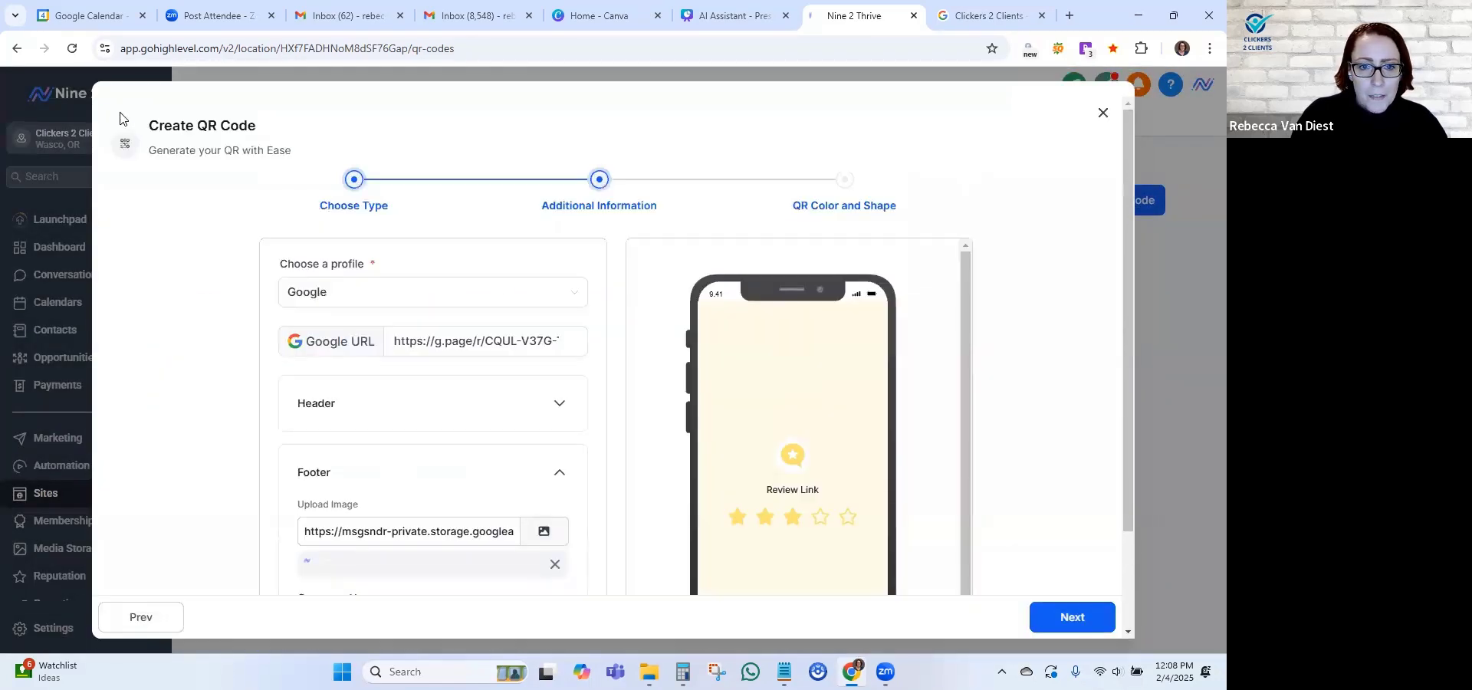
triple_click(389, 528)
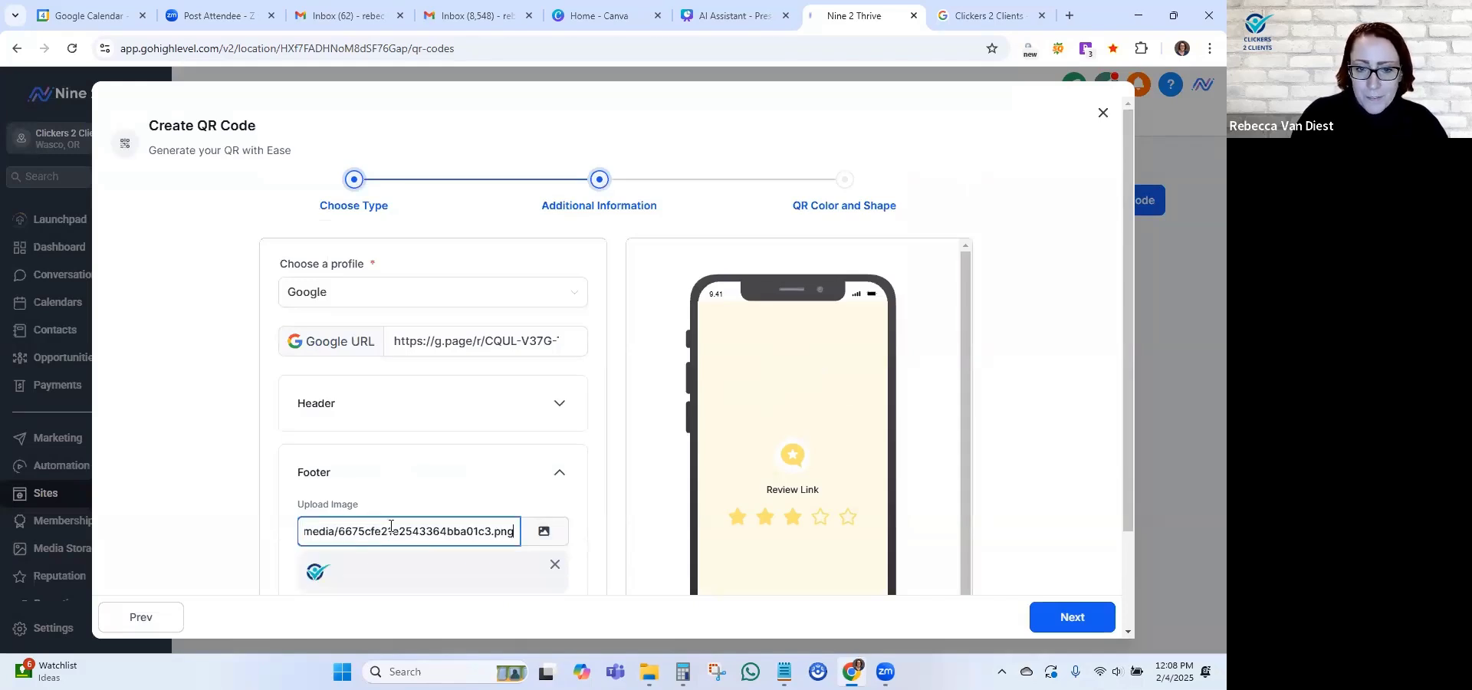
Set the footer's company name to "Clickers 2 Clients" and proceed to the QR Color and Shape stage.
scroll(250, 492, "down", 2)
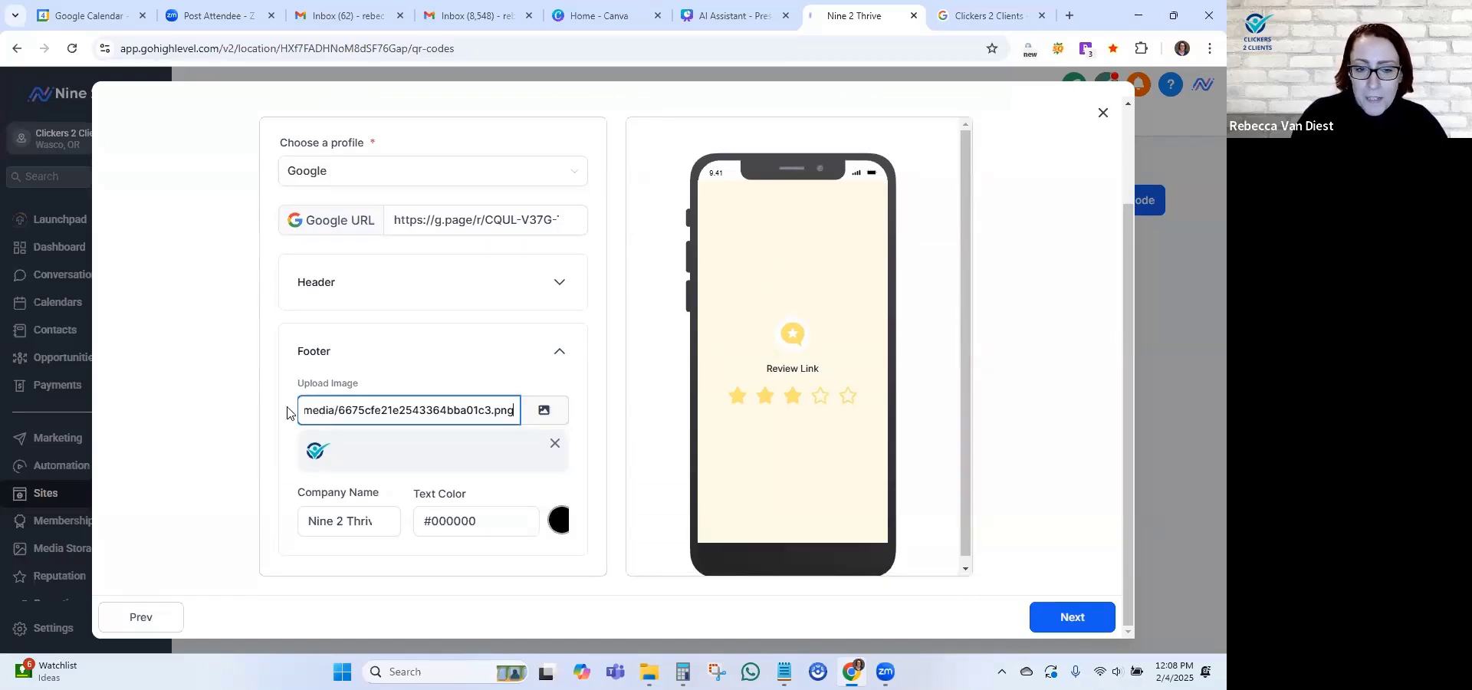
triple_click(344, 524)
type("Clicker")
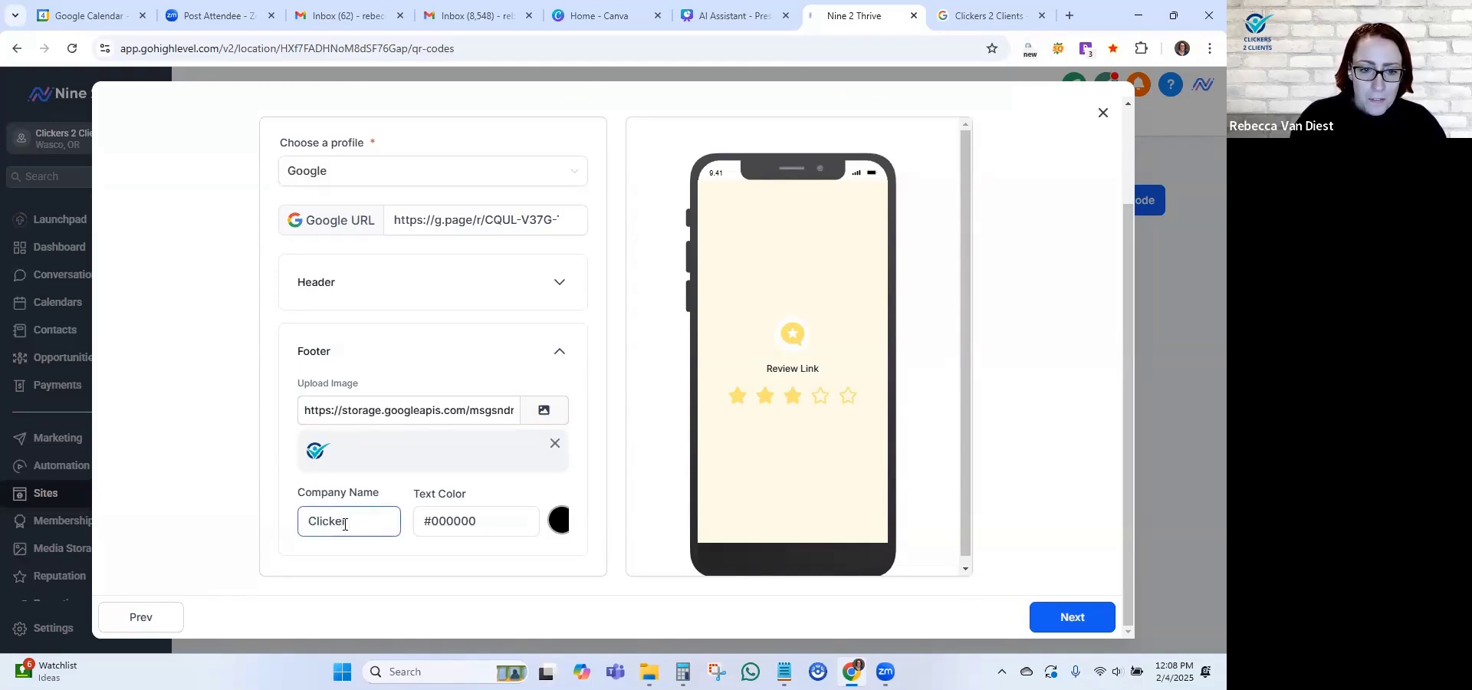
type("s 2 Clients")
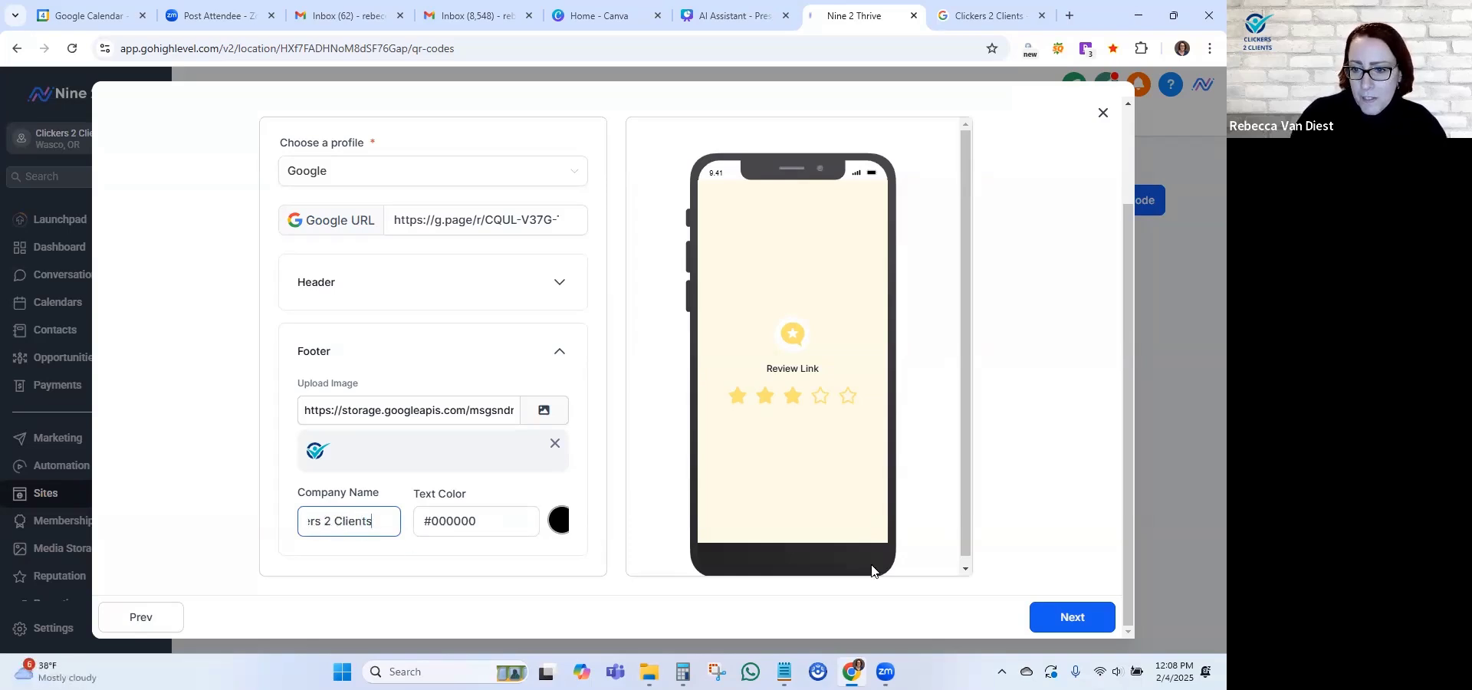
left_click(1050, 621)
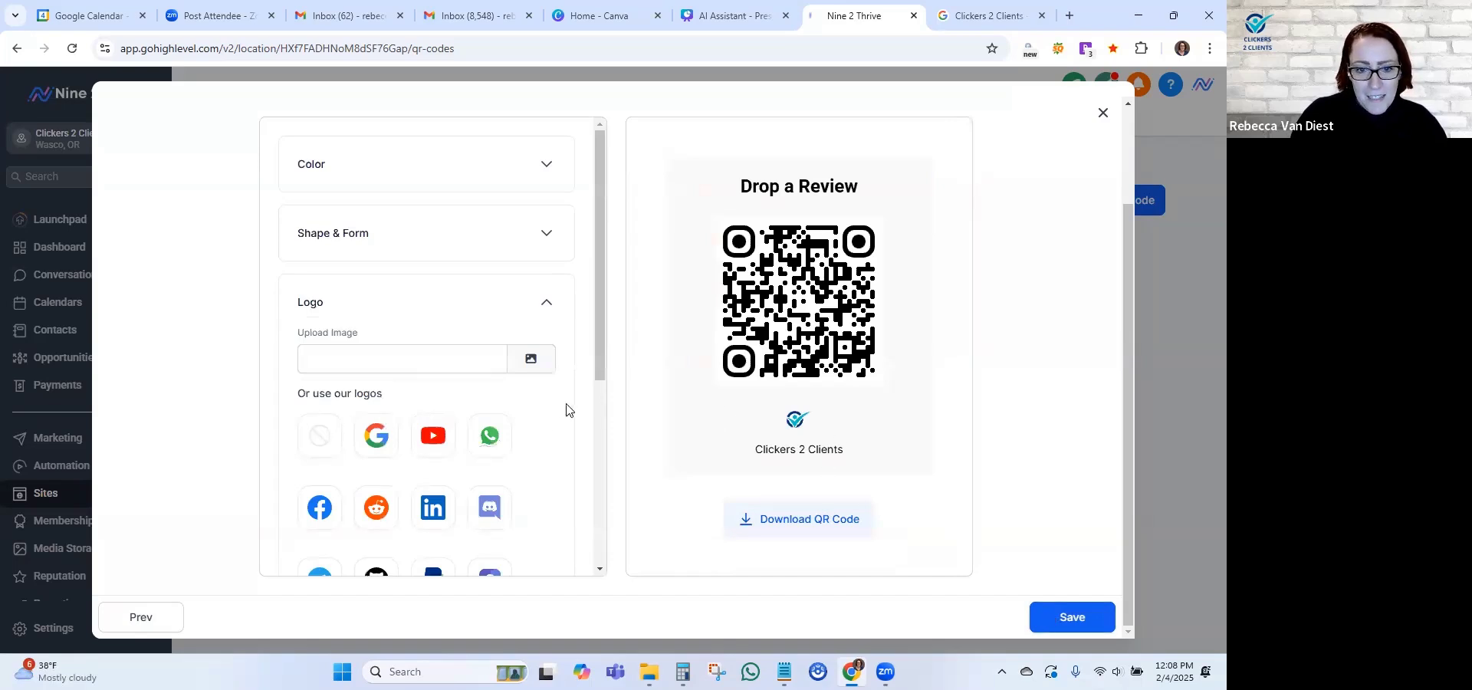
Add the Google logo to the QR code and switch the background removal behind the logo off and on again.
left_click(387, 438)
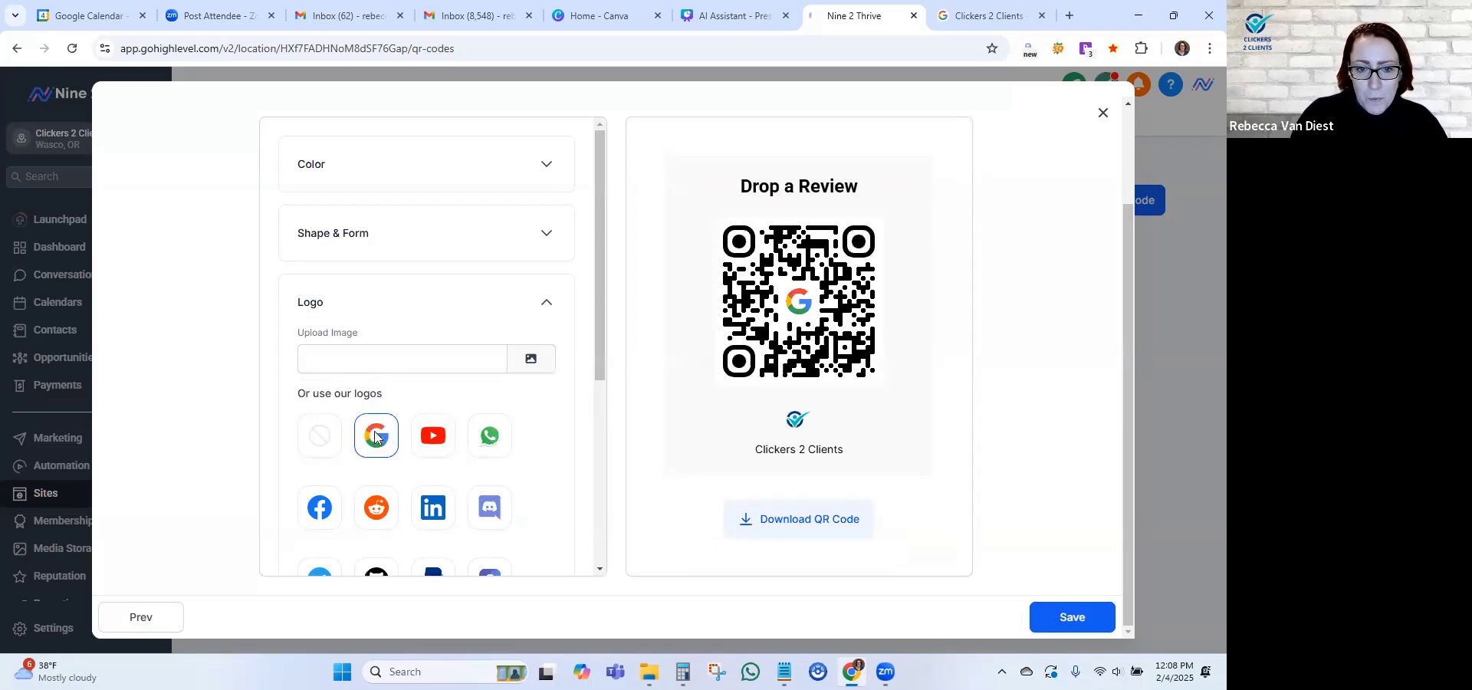
scroll(521, 455, "down", 3)
scroll(521, 454, "down", 2)
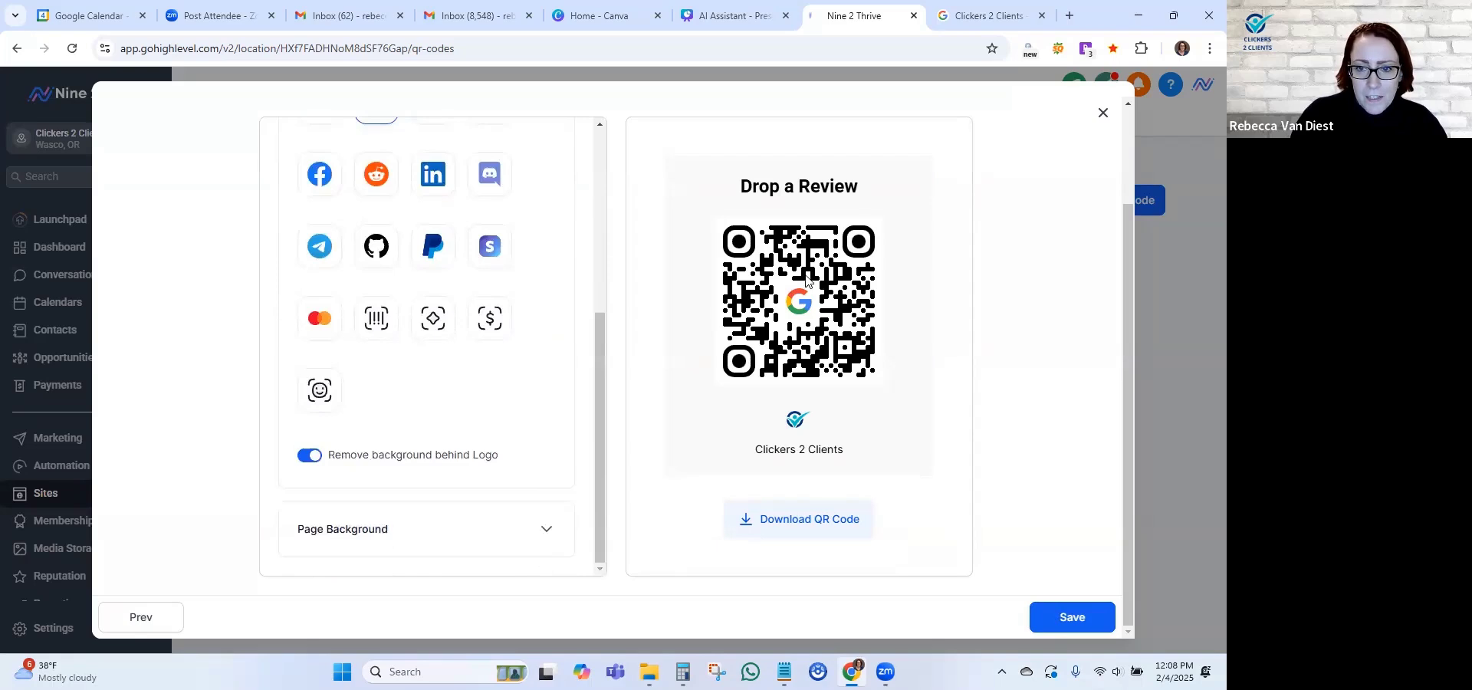
left_click(310, 456)
left_click(310, 457)
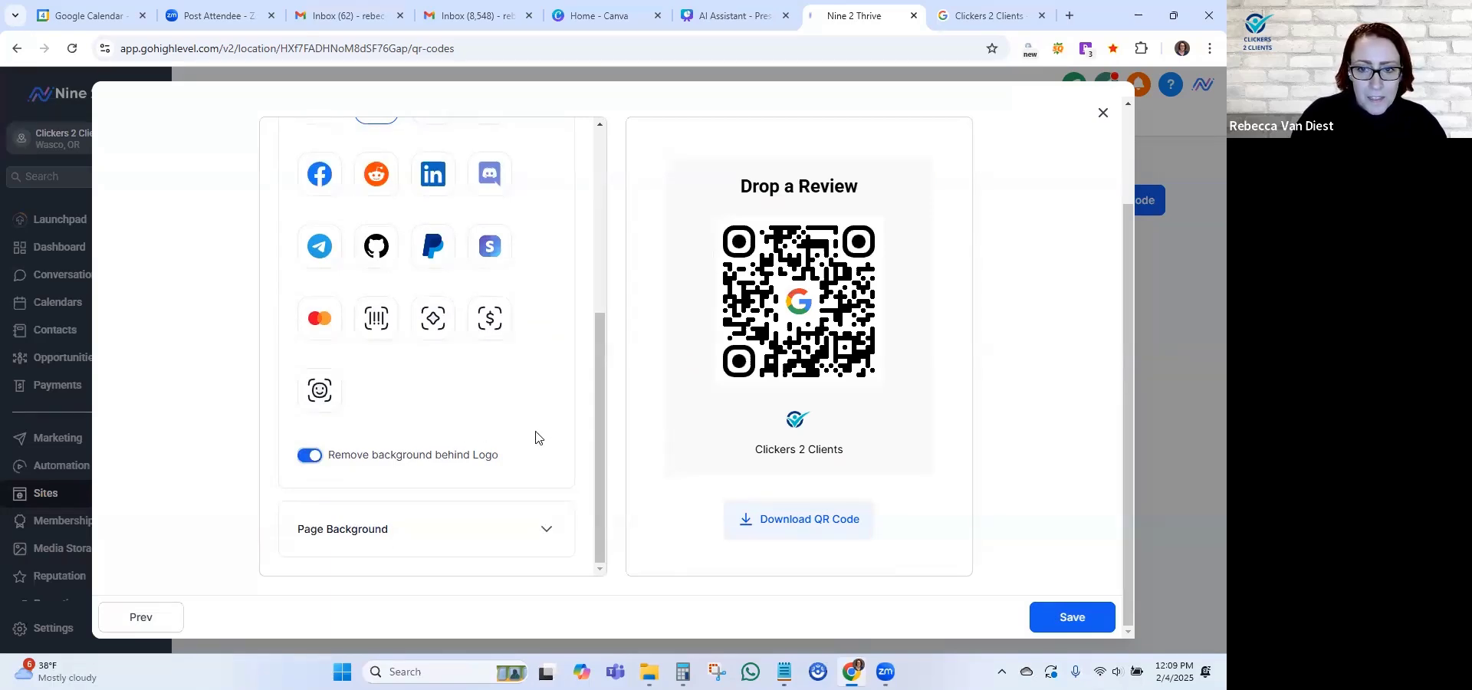
Try a blue hue for the QR code's background color.
scroll(531, 430, "up", 4)
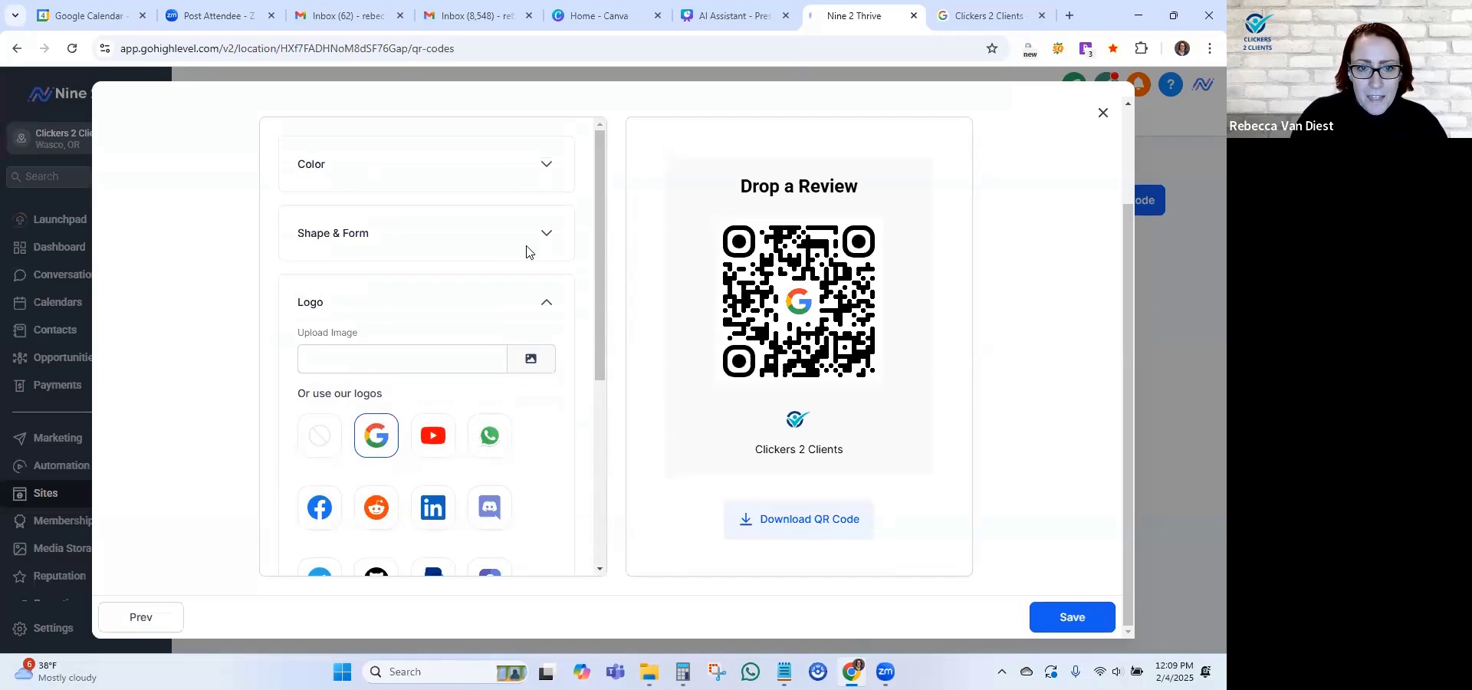
left_click(548, 164)
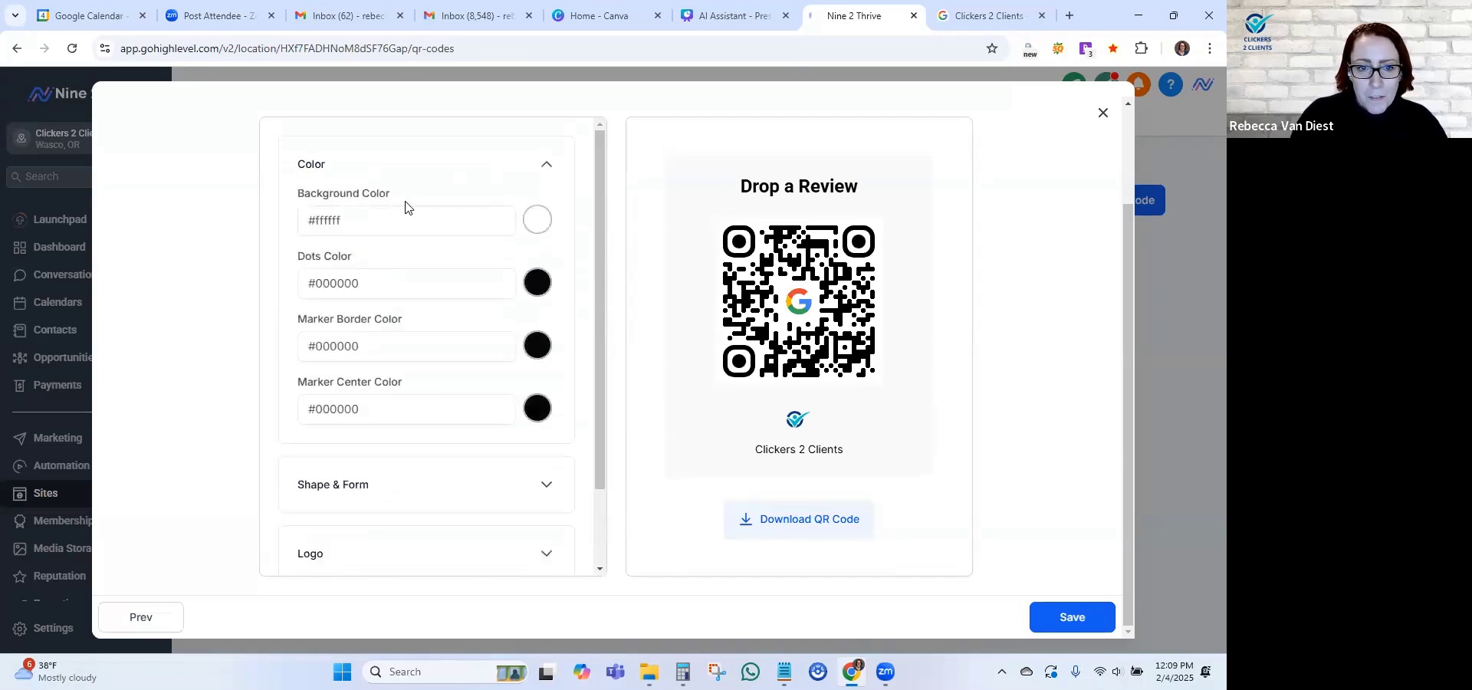
left_click(537, 222)
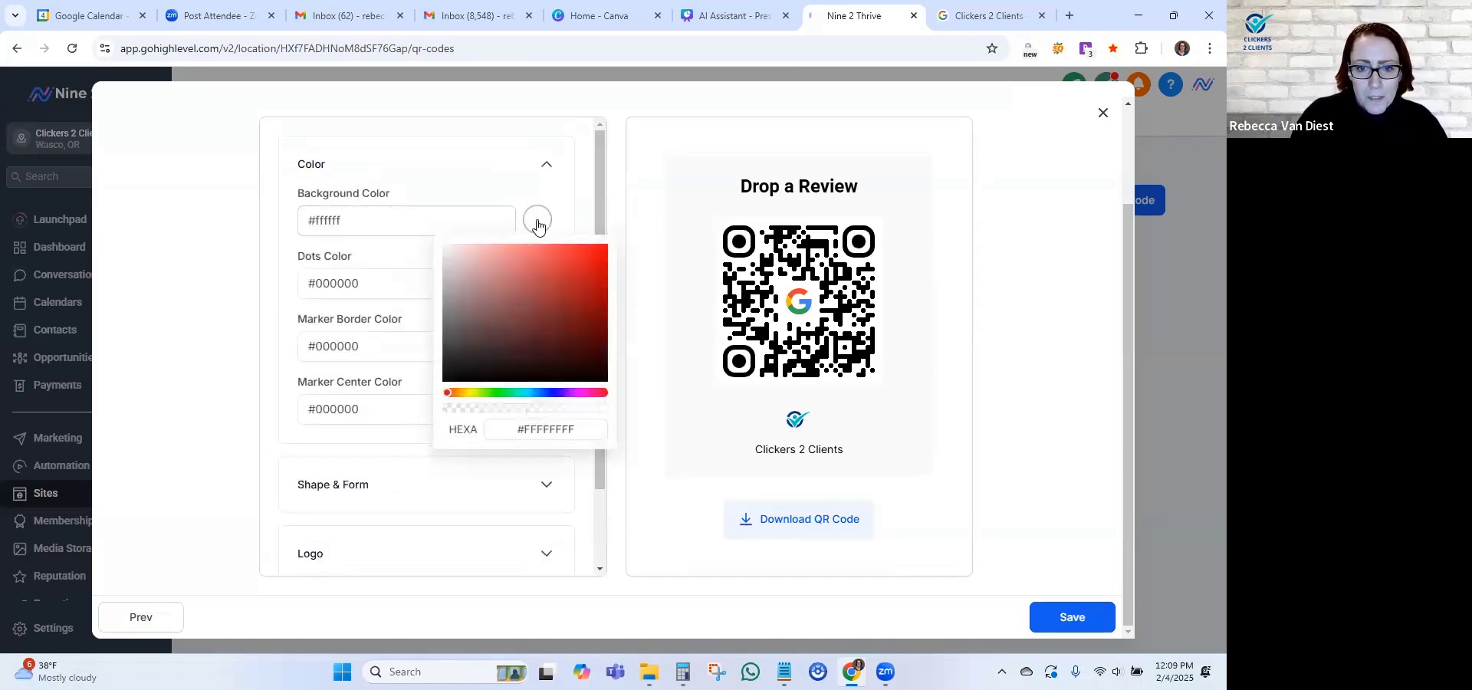
left_click(537, 393)
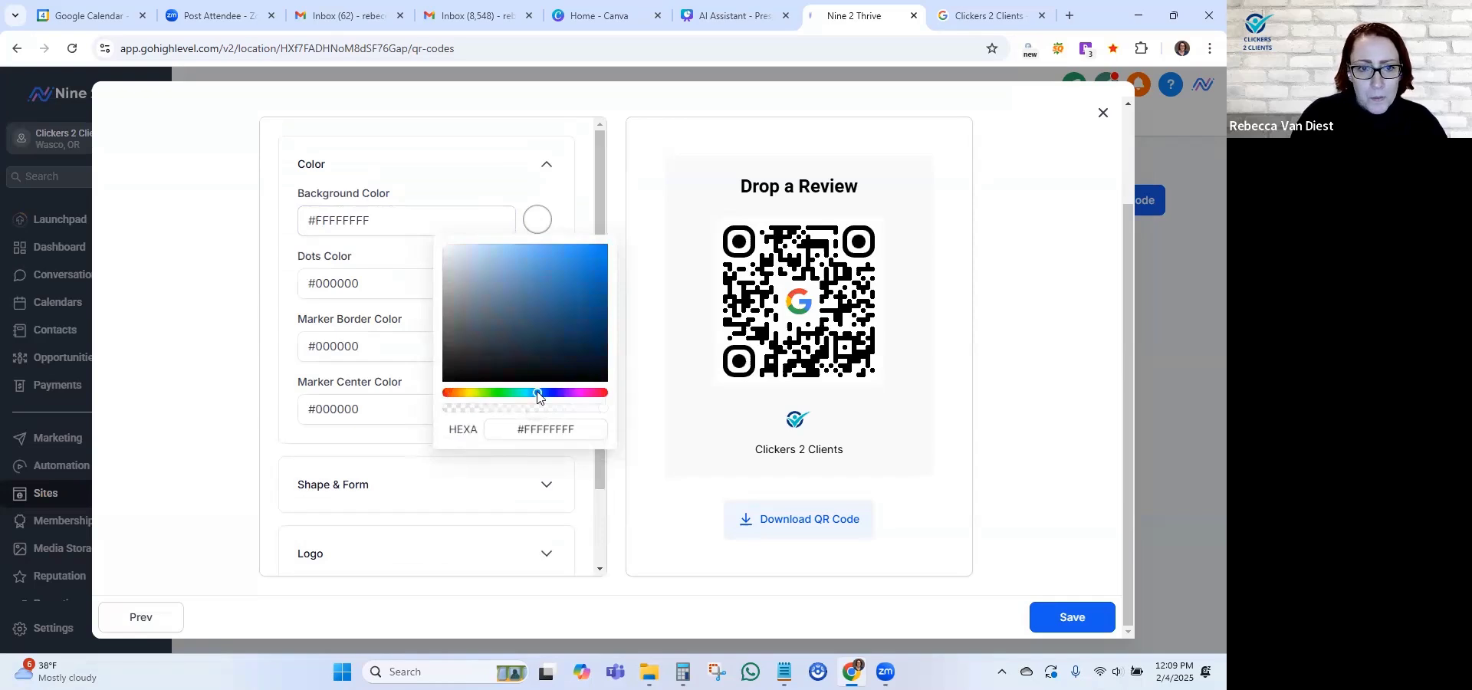
left_click(546, 393)
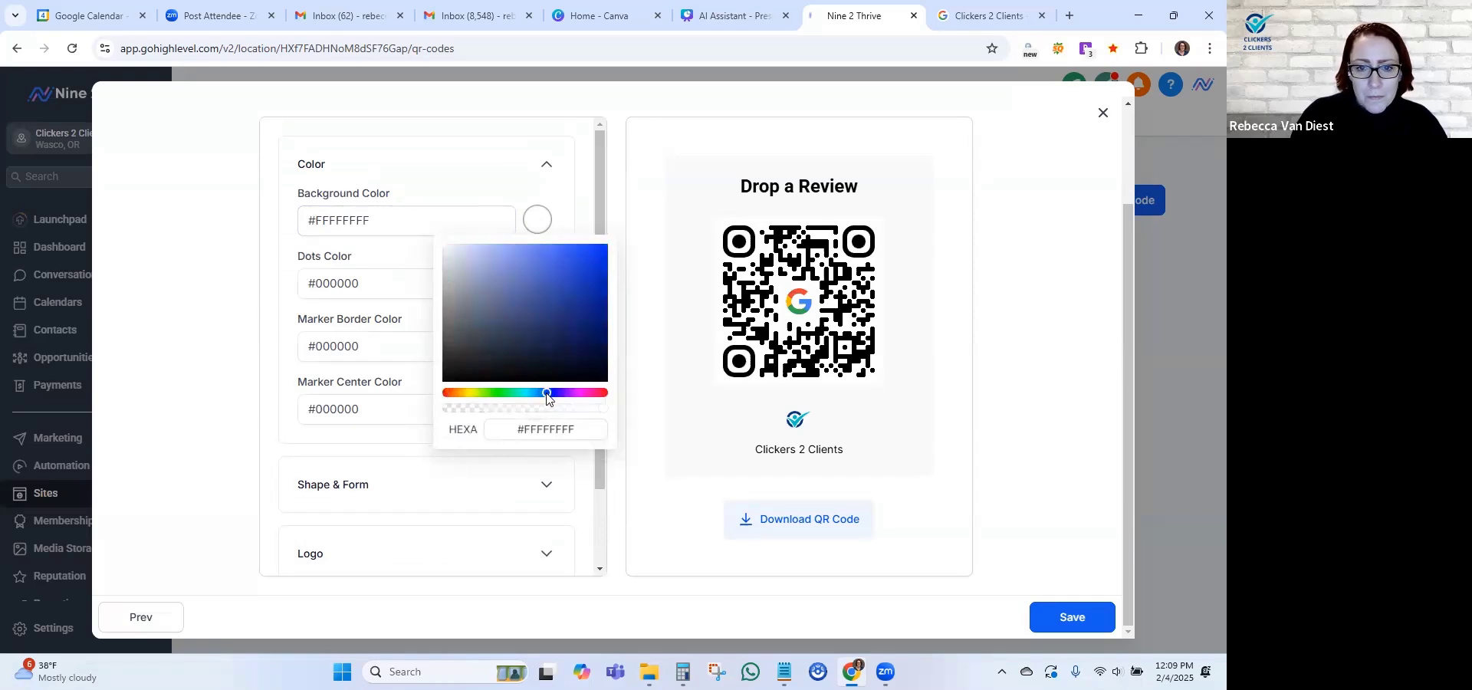
left_click(222, 274)
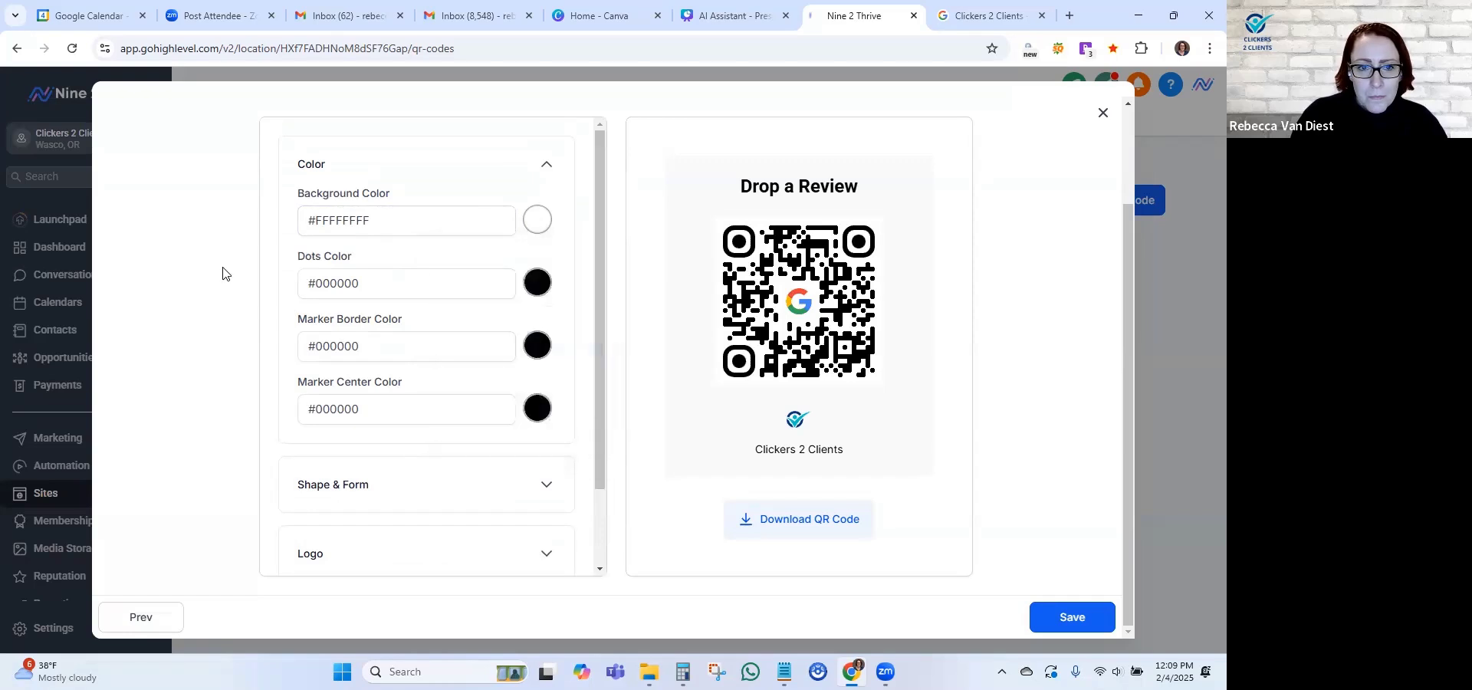
Test a muted blue (#43488FFF) as the QR code's dots color and set it back to black (#000000FF).
left_click(332, 282)
left_click(537, 288)
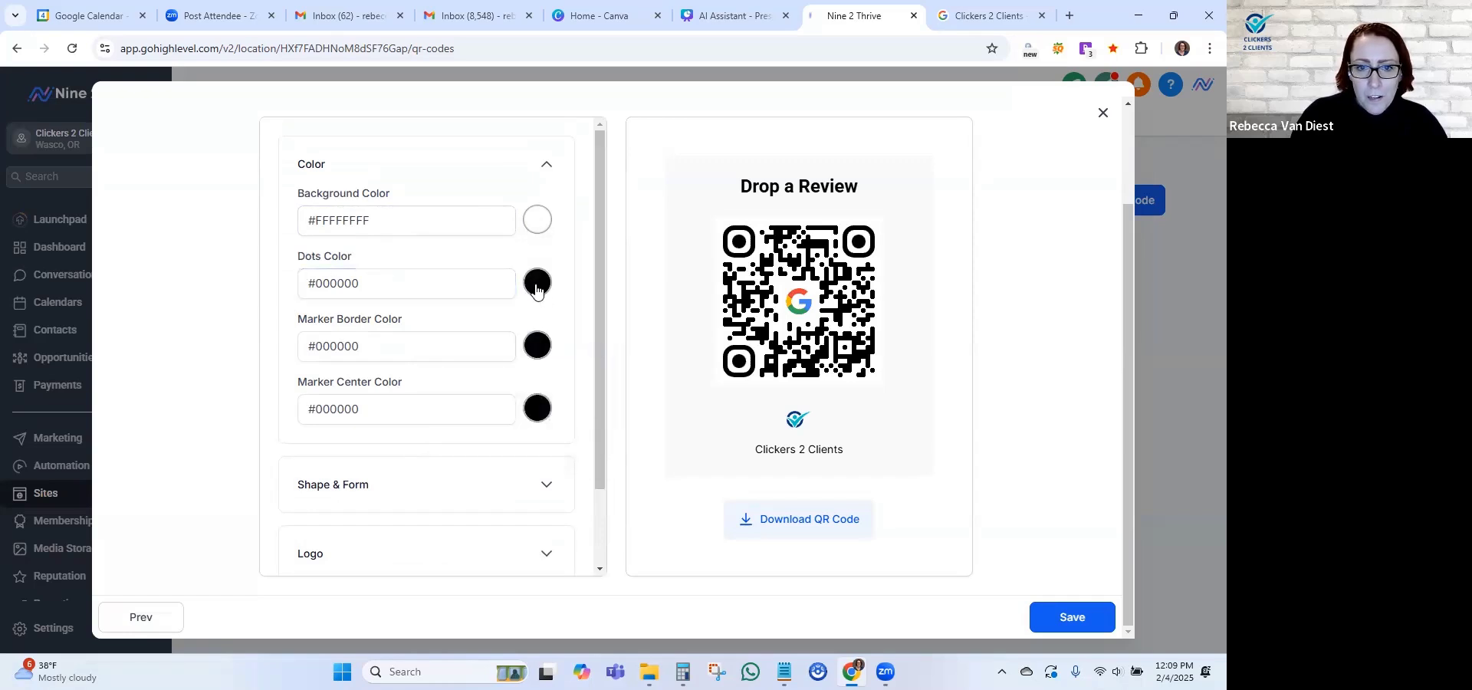
left_click(540, 456)
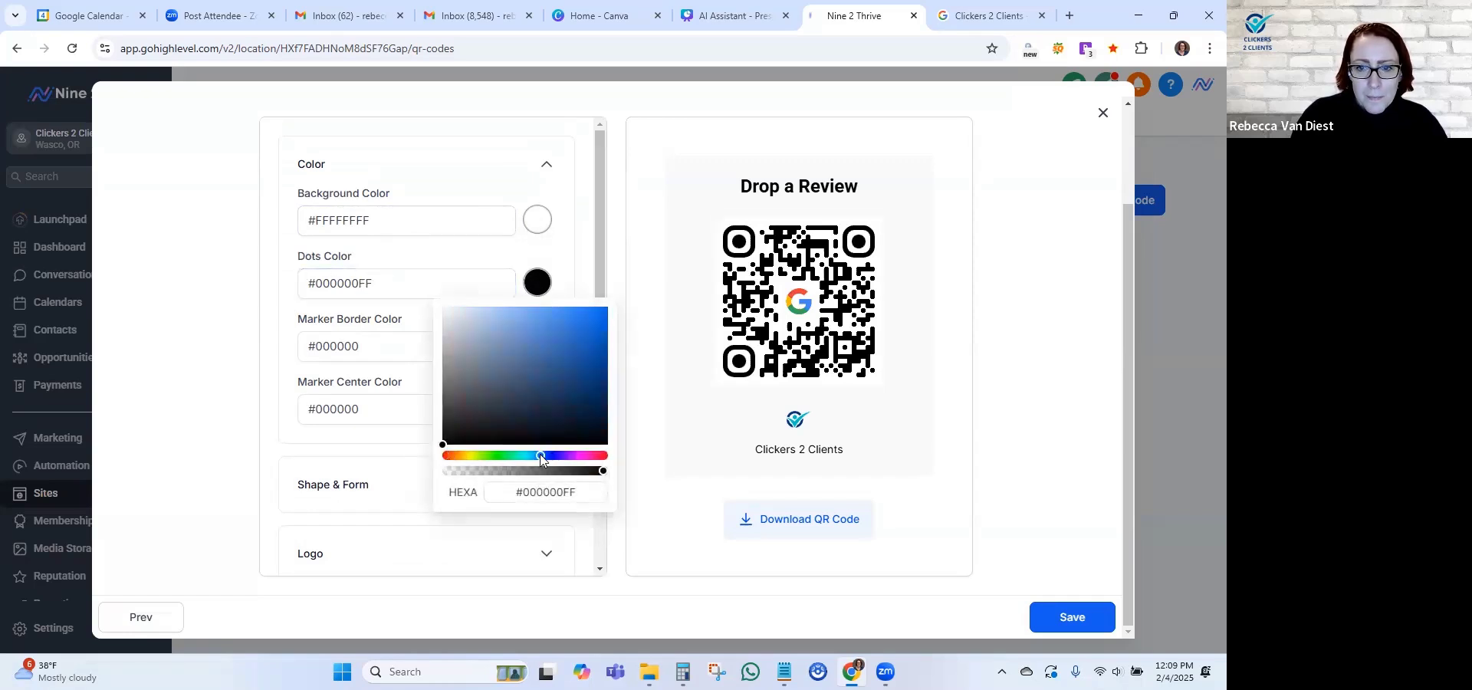
left_click(549, 456)
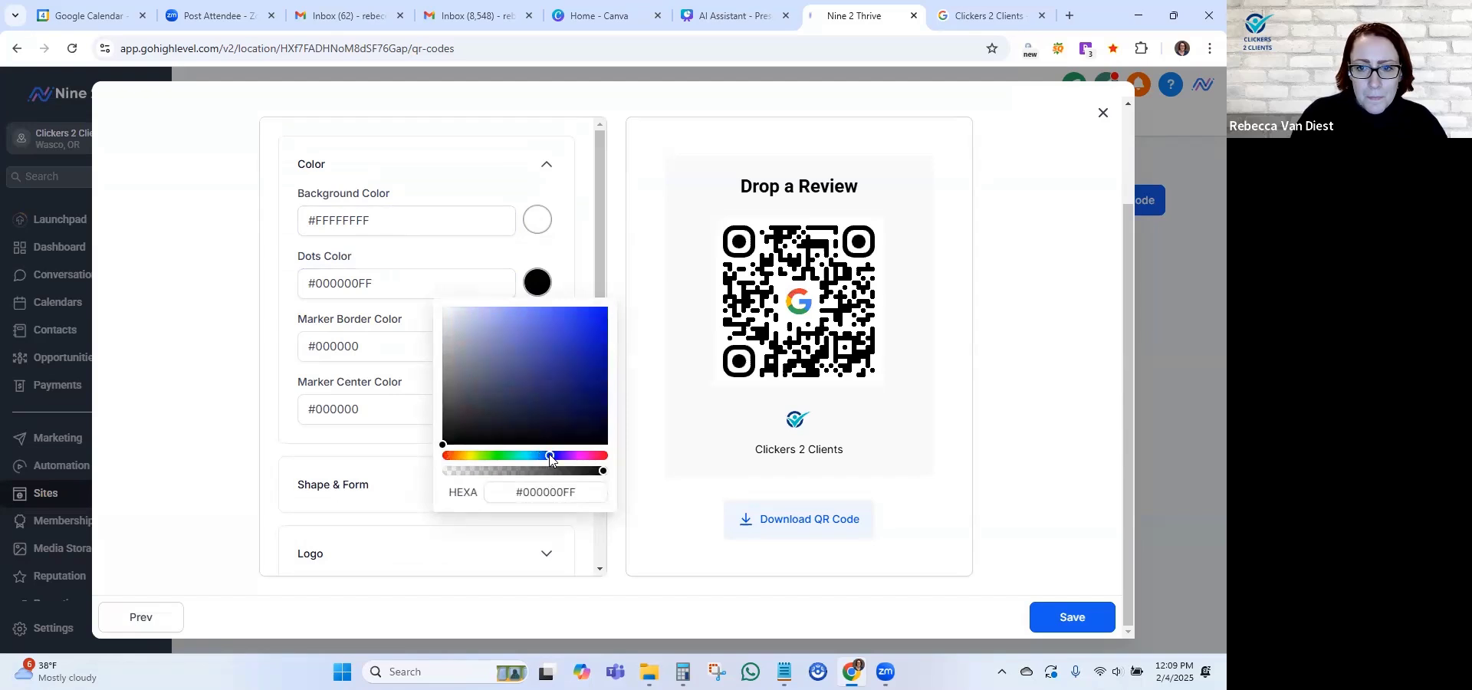
left_click(239, 390)
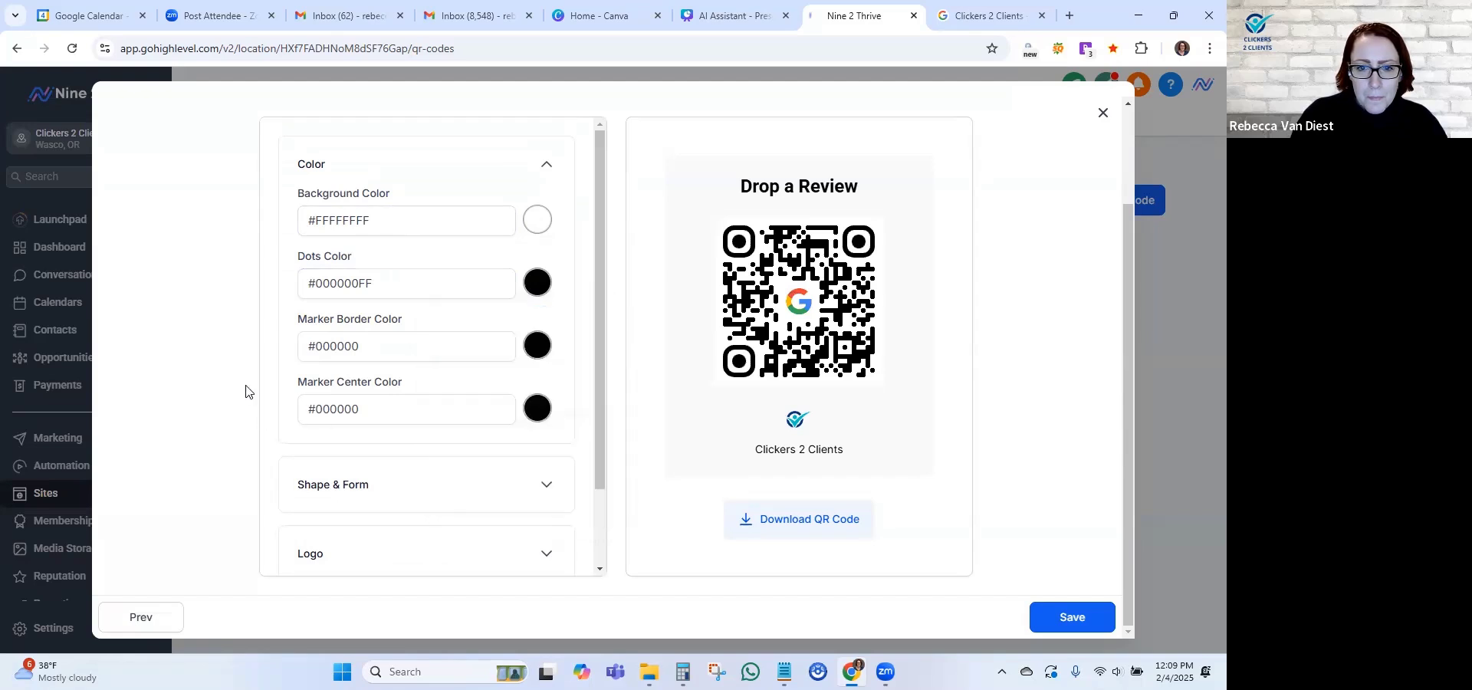
left_click(537, 282)
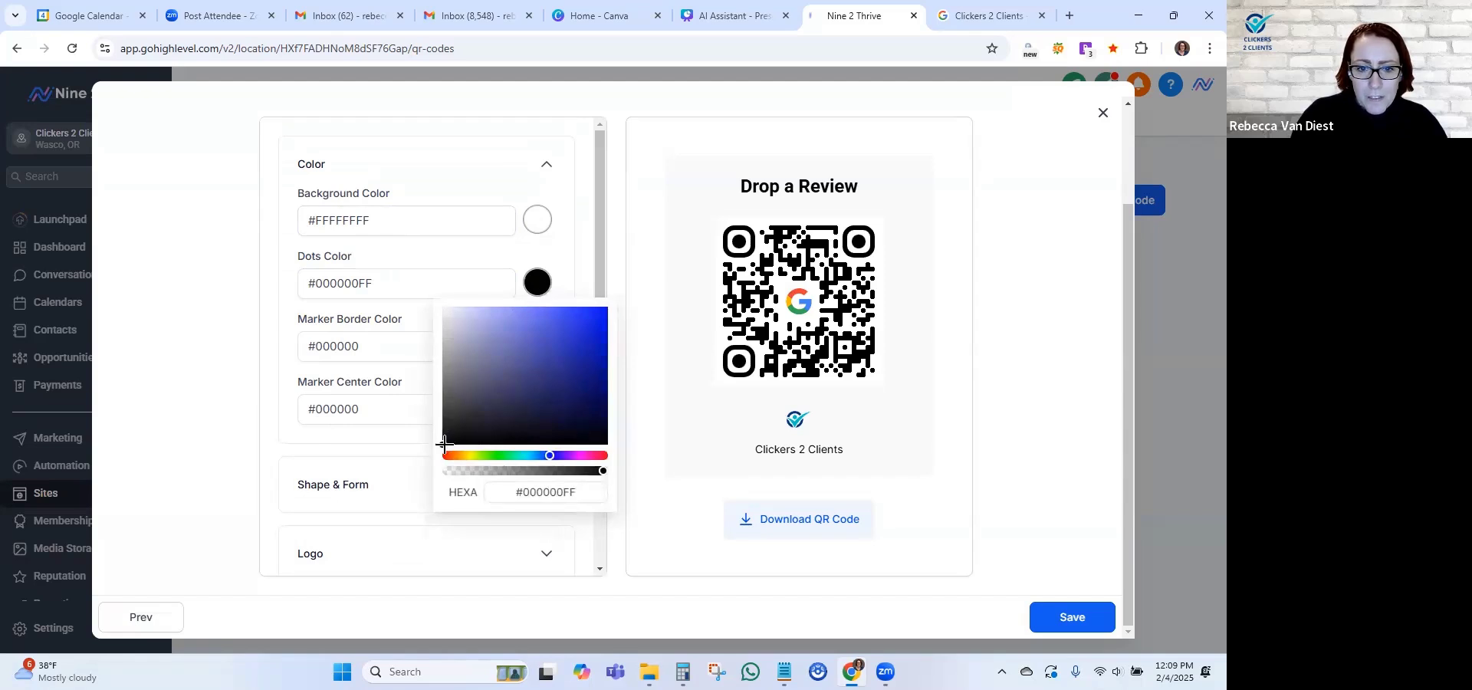
left_click_drag(446, 440, 530, 366)
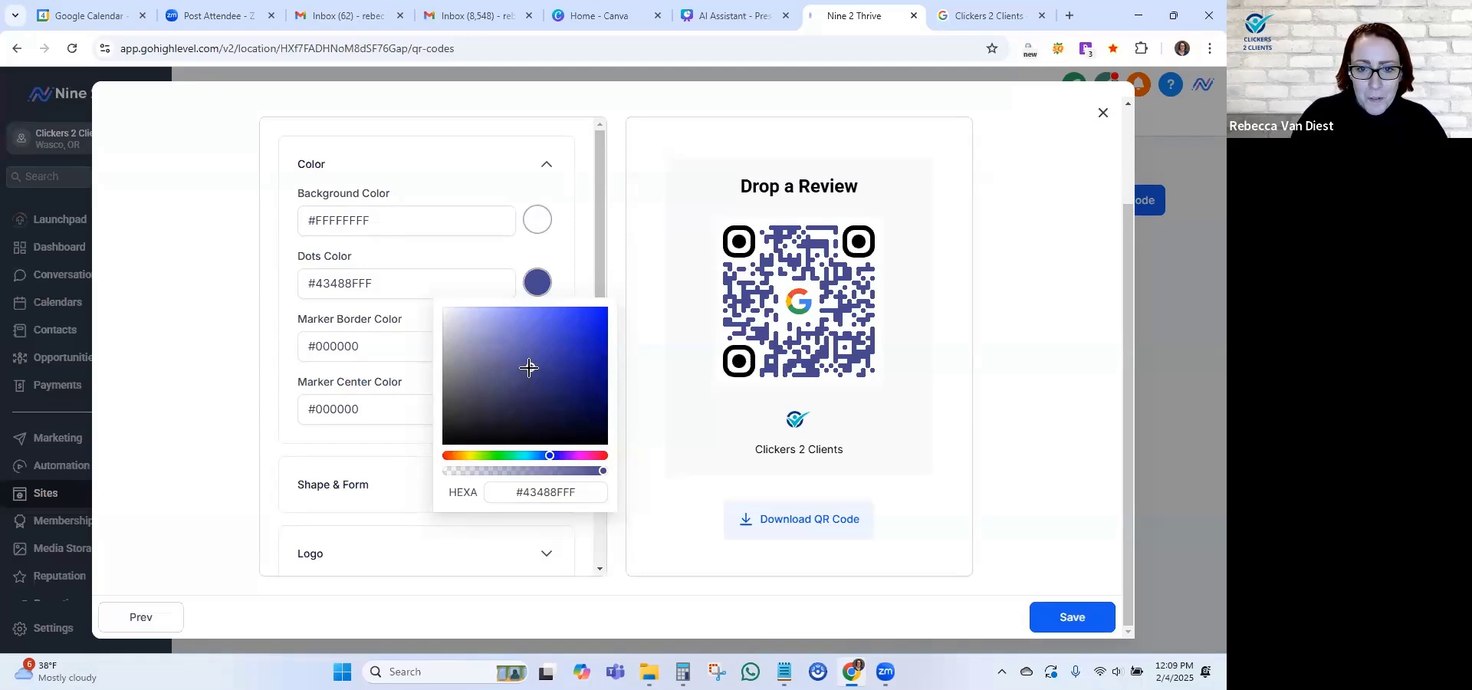
left_click_drag(529, 367, 443, 444)
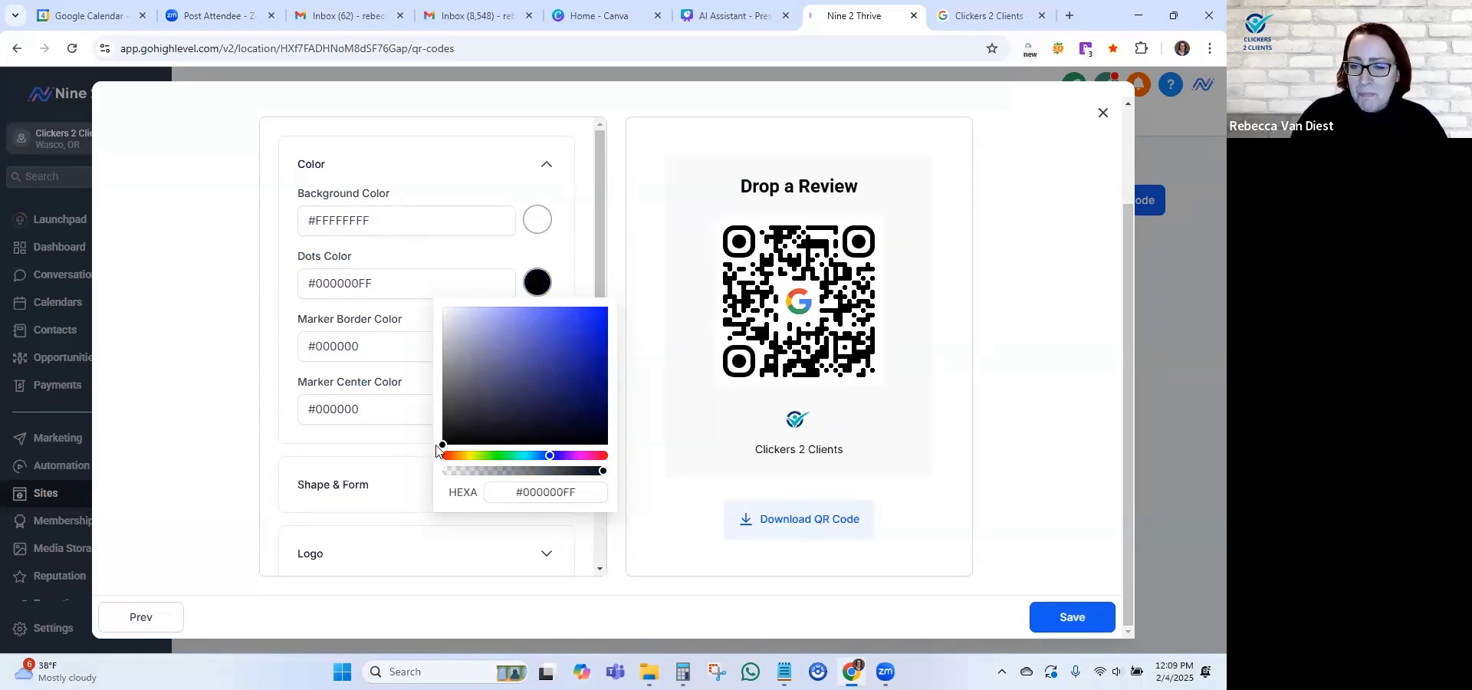
Compare the available dot patterns in the QR code's Shape & Form settings and select the fourth pattern.
left_click(227, 366)
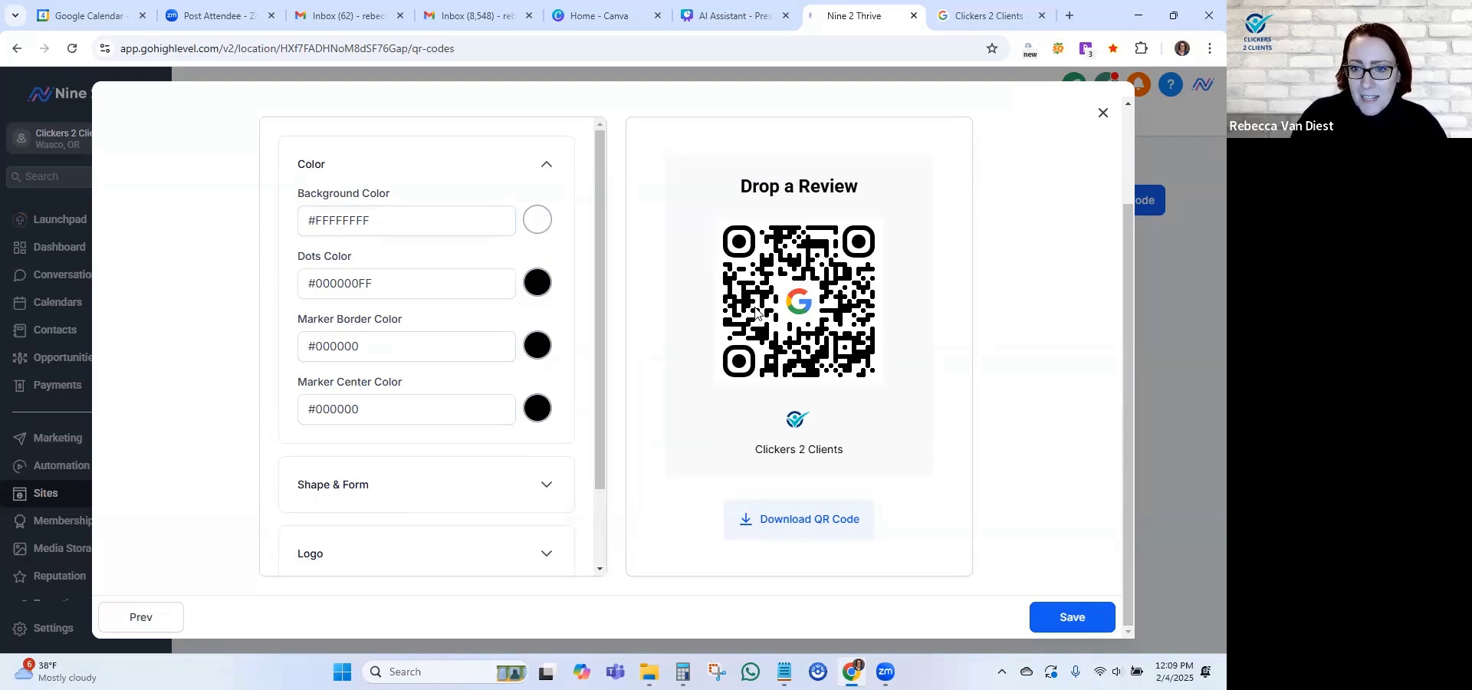
scroll(509, 394, "down", 2)
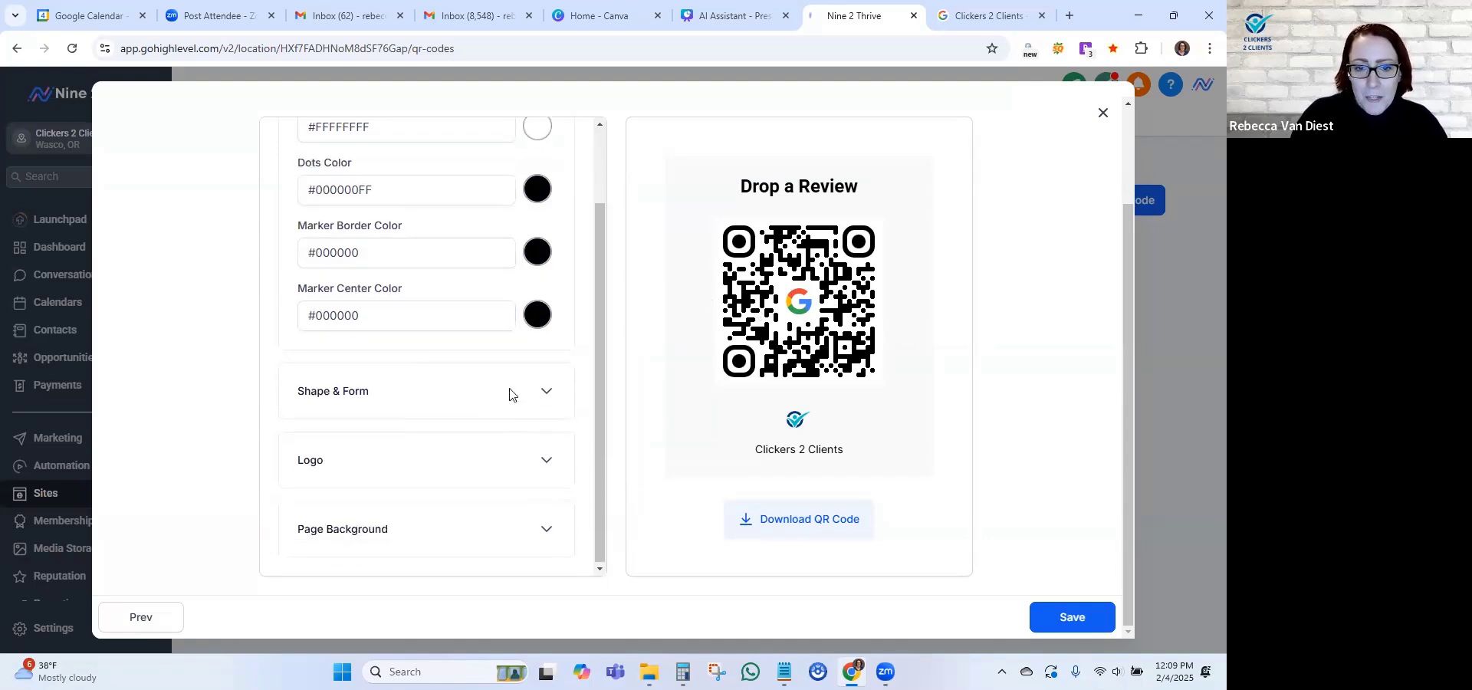
left_click(539, 391)
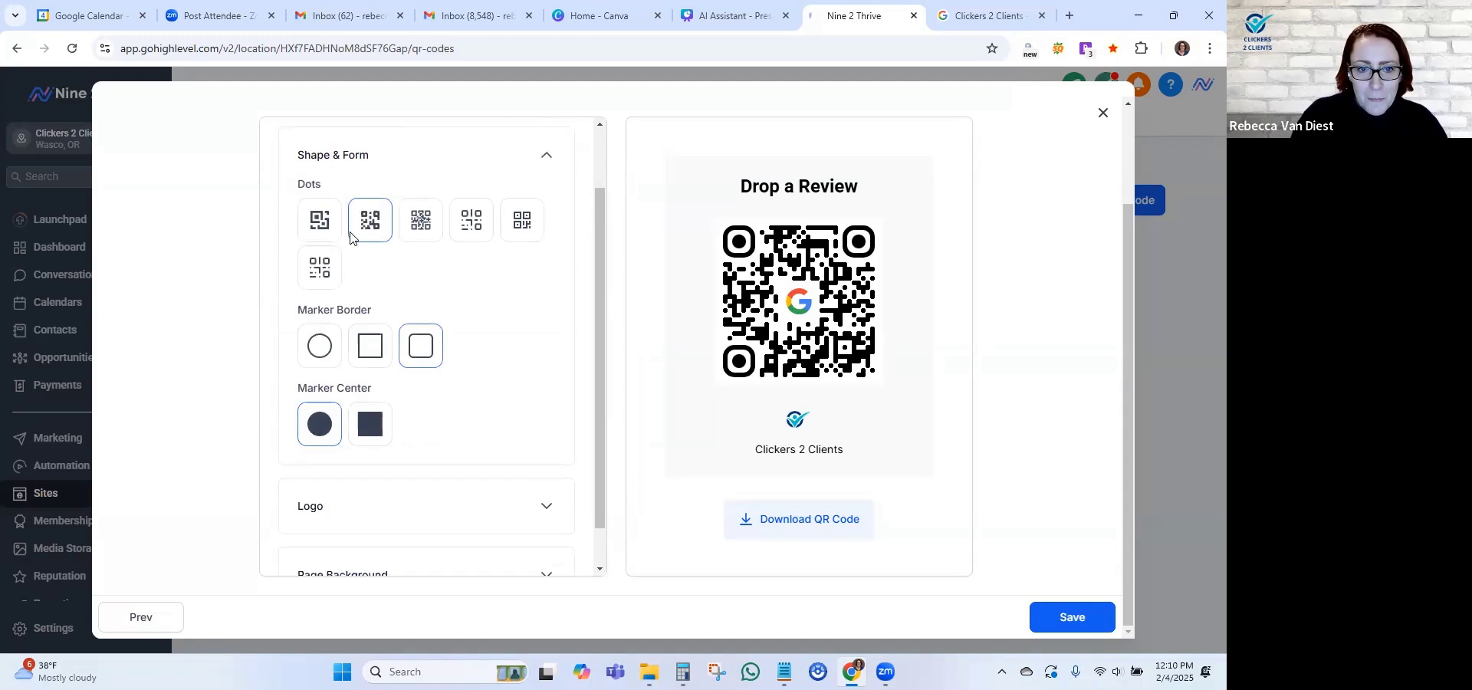
left_click(319, 223)
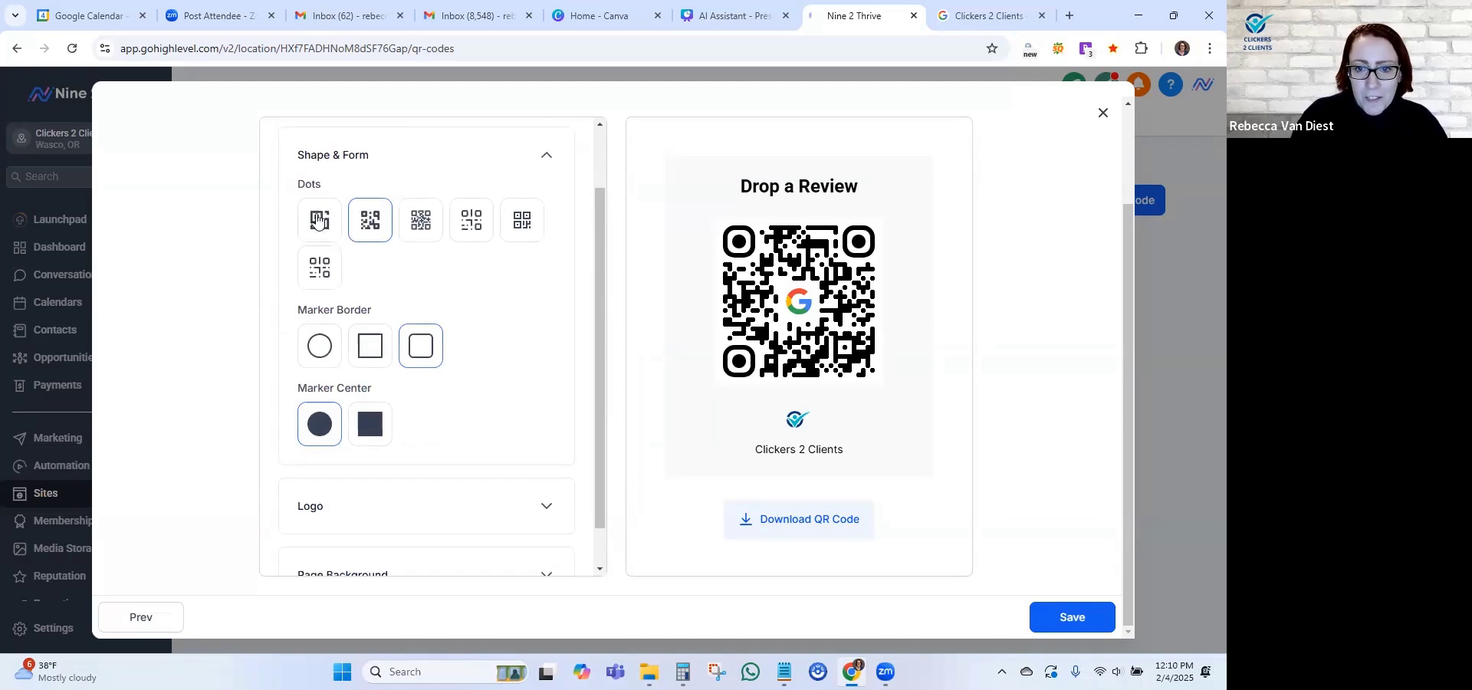
left_click(414, 224)
left_click(472, 223)
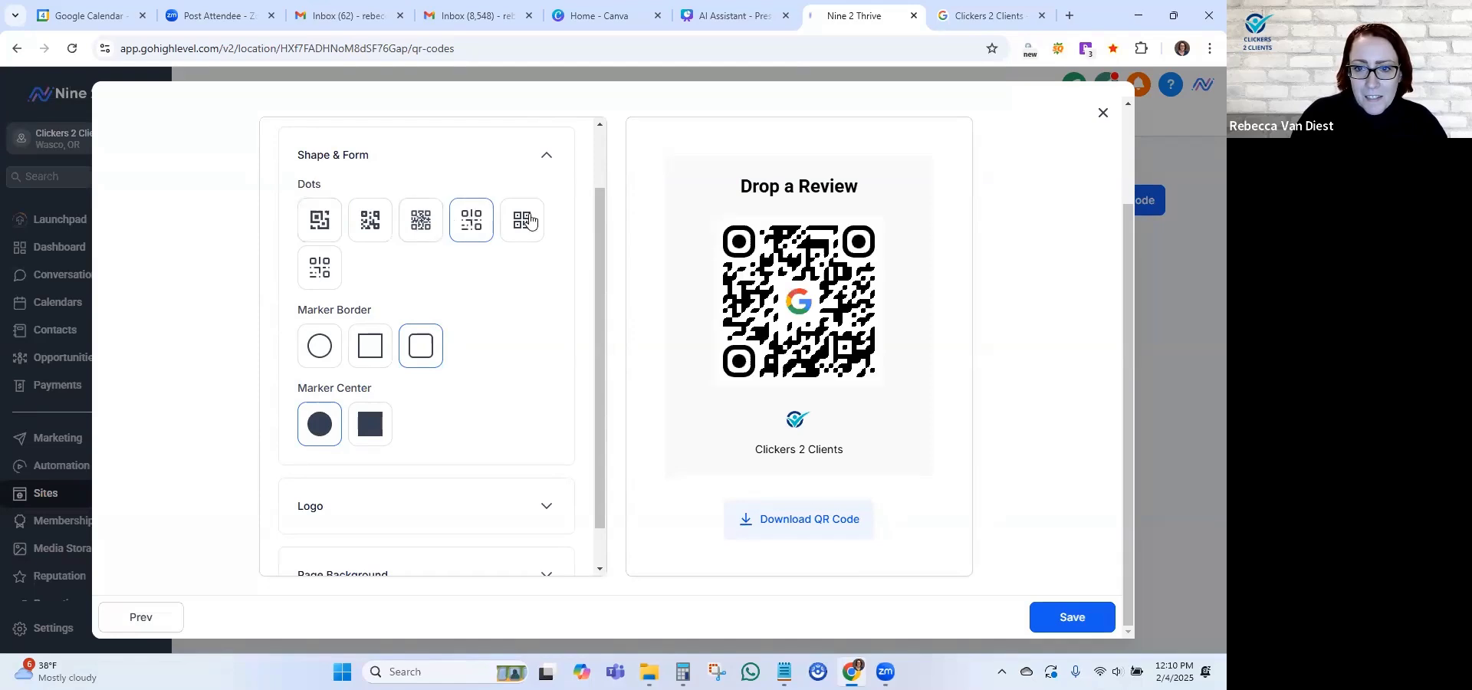
left_click(531, 220)
left_click(480, 221)
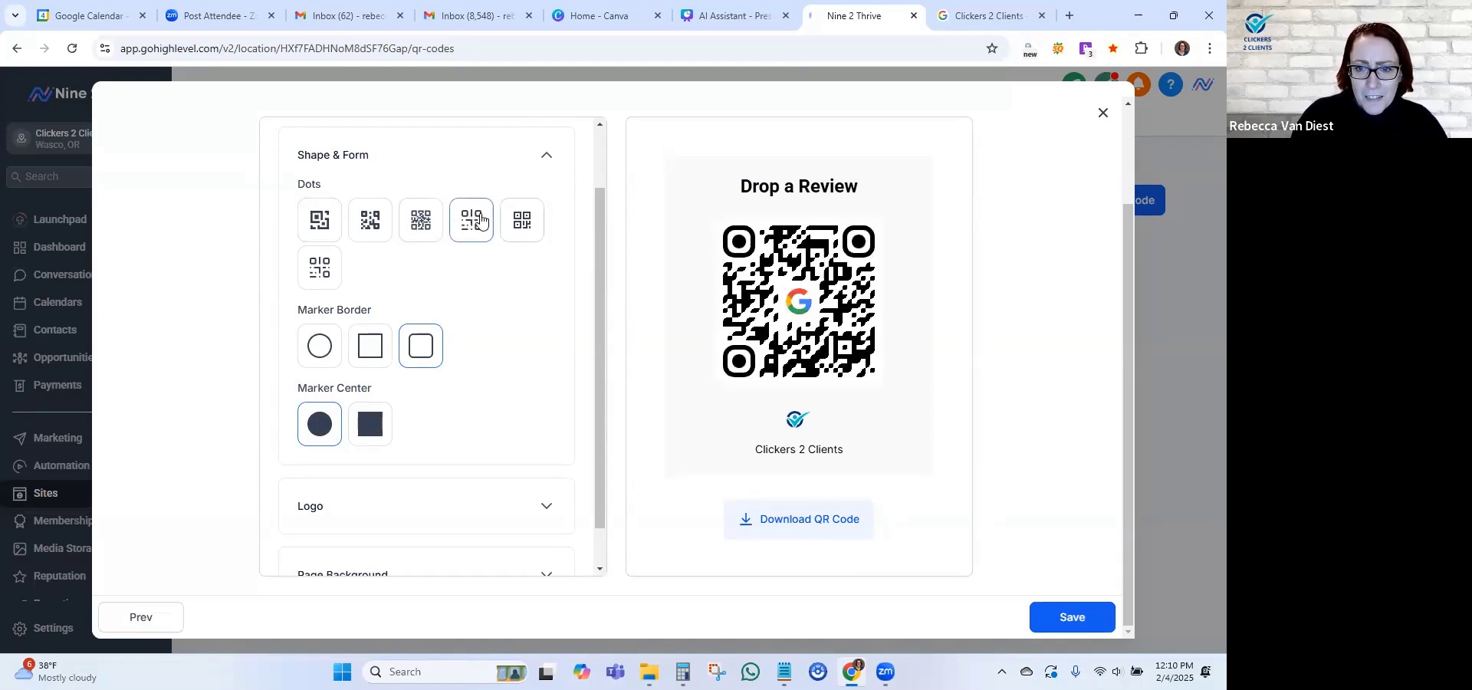
left_click(371, 228)
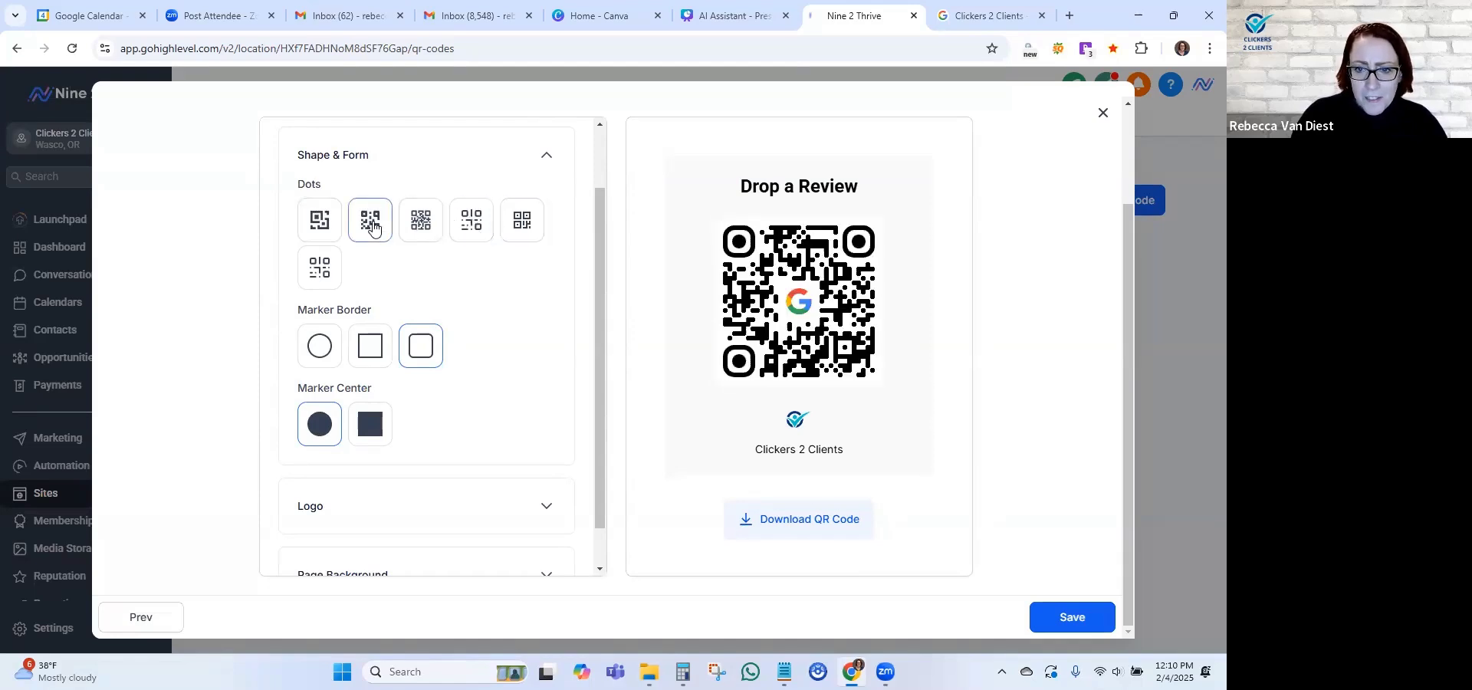
left_click(483, 223)
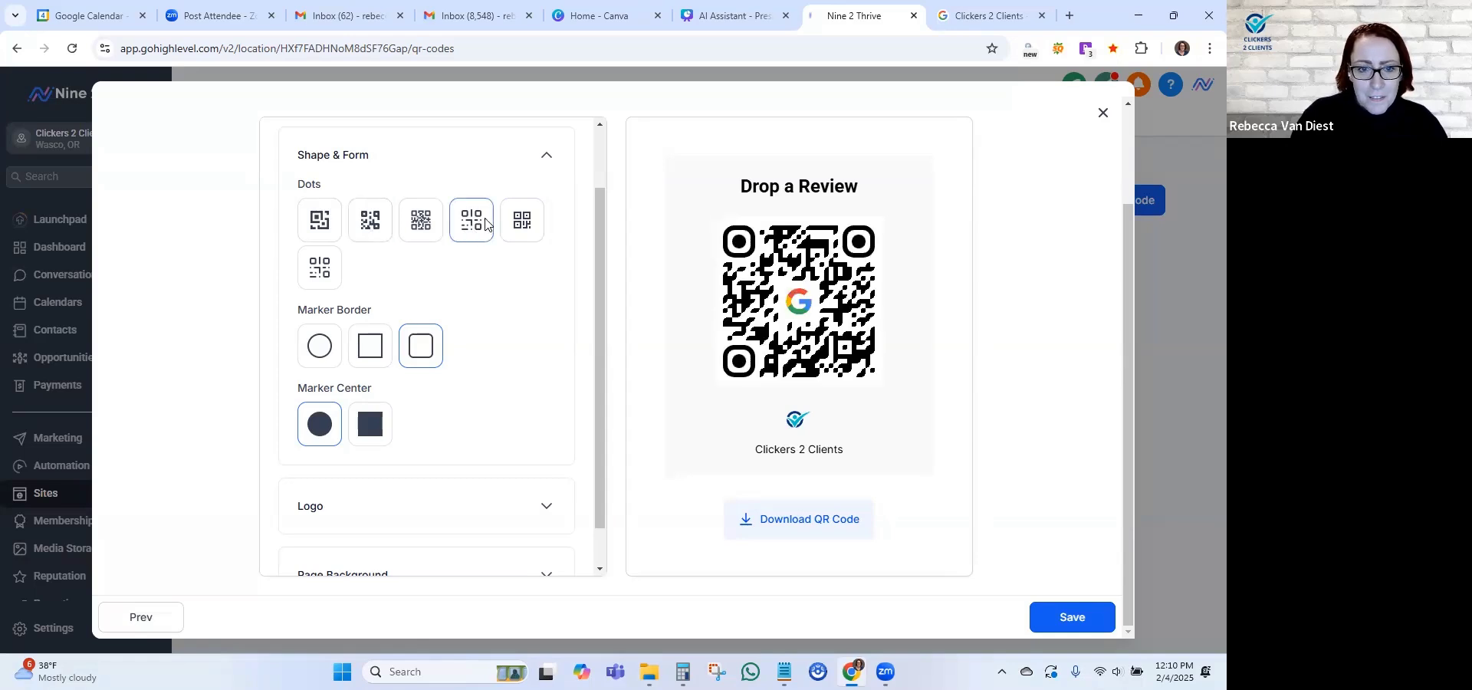
Set the marker center to a square, try the circle and square marker borders, and select the rounded square border.
scroll(489, 341, "down", 1)
left_click(372, 380)
left_click(321, 301)
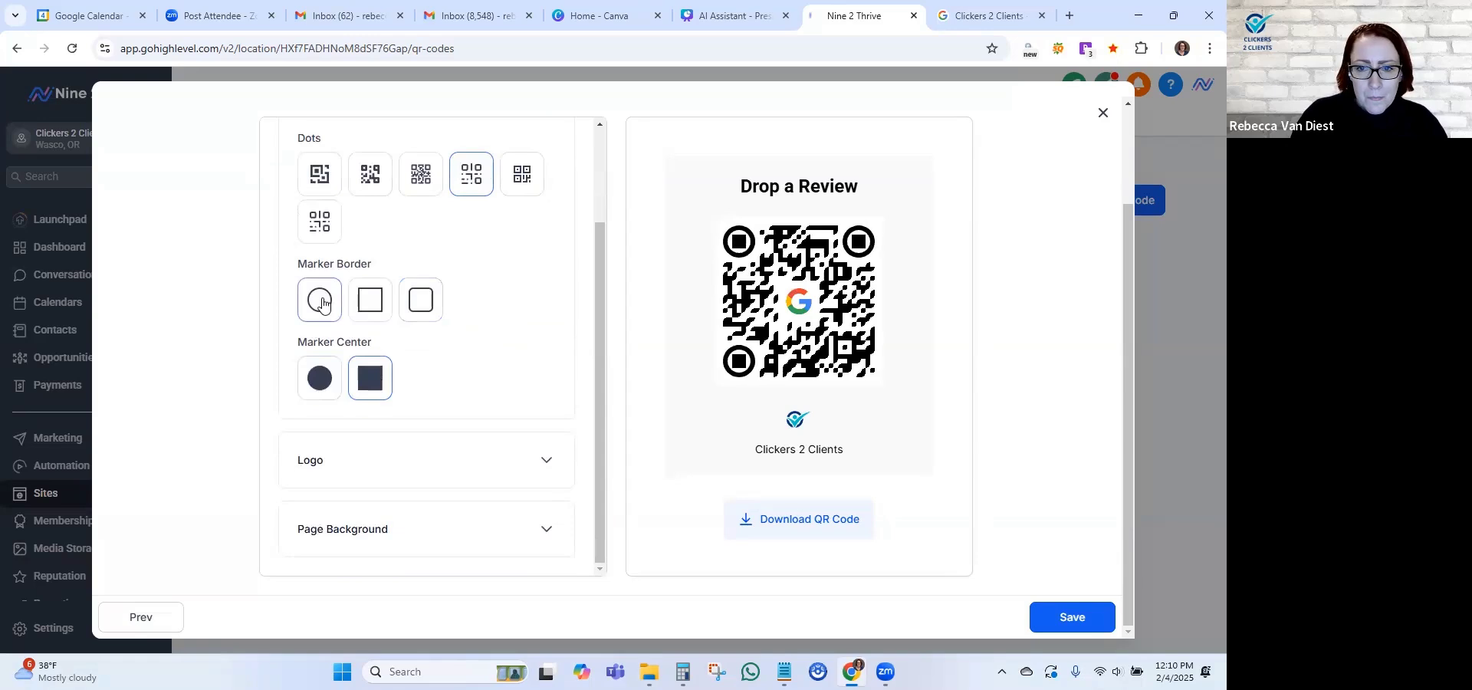
left_click(372, 301)
left_click(432, 303)
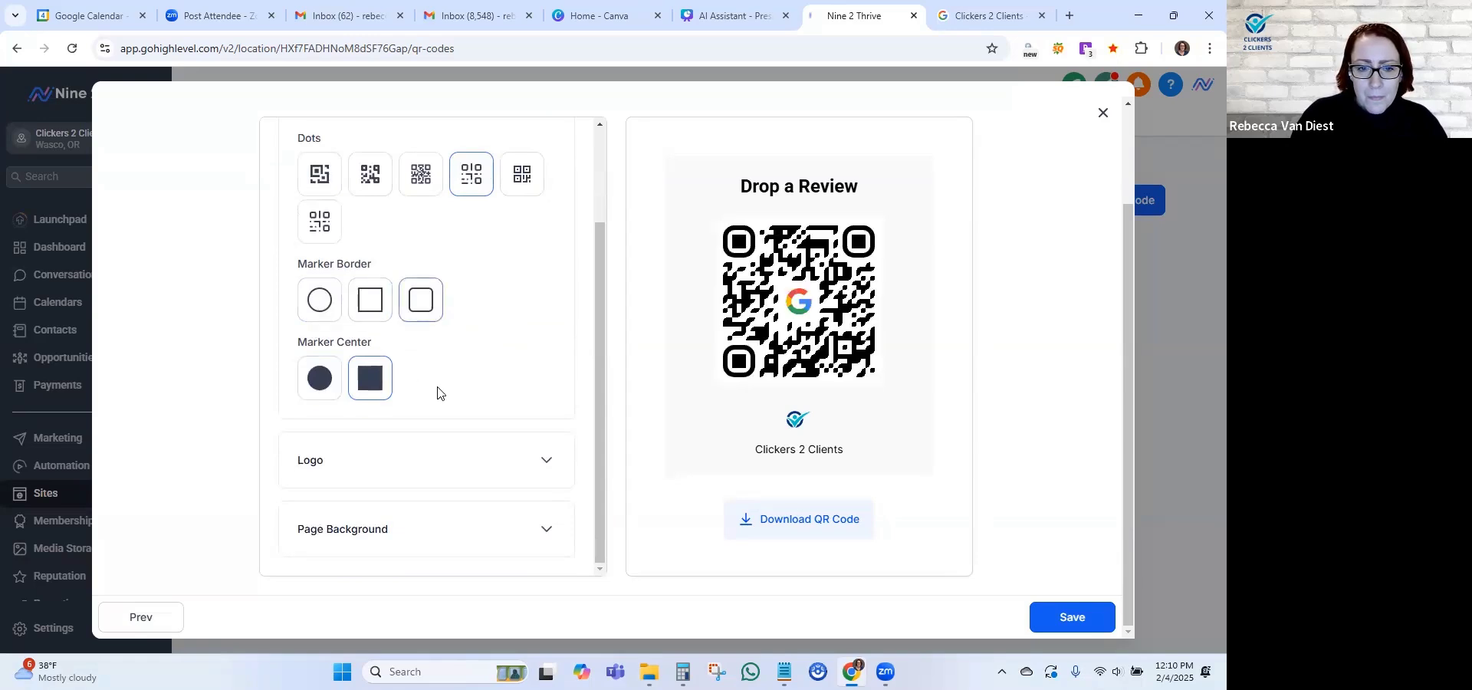
Look over the QR code's logo options and open the media storage for the page background image.
left_click(450, 461)
scroll(486, 421, "down", 3)
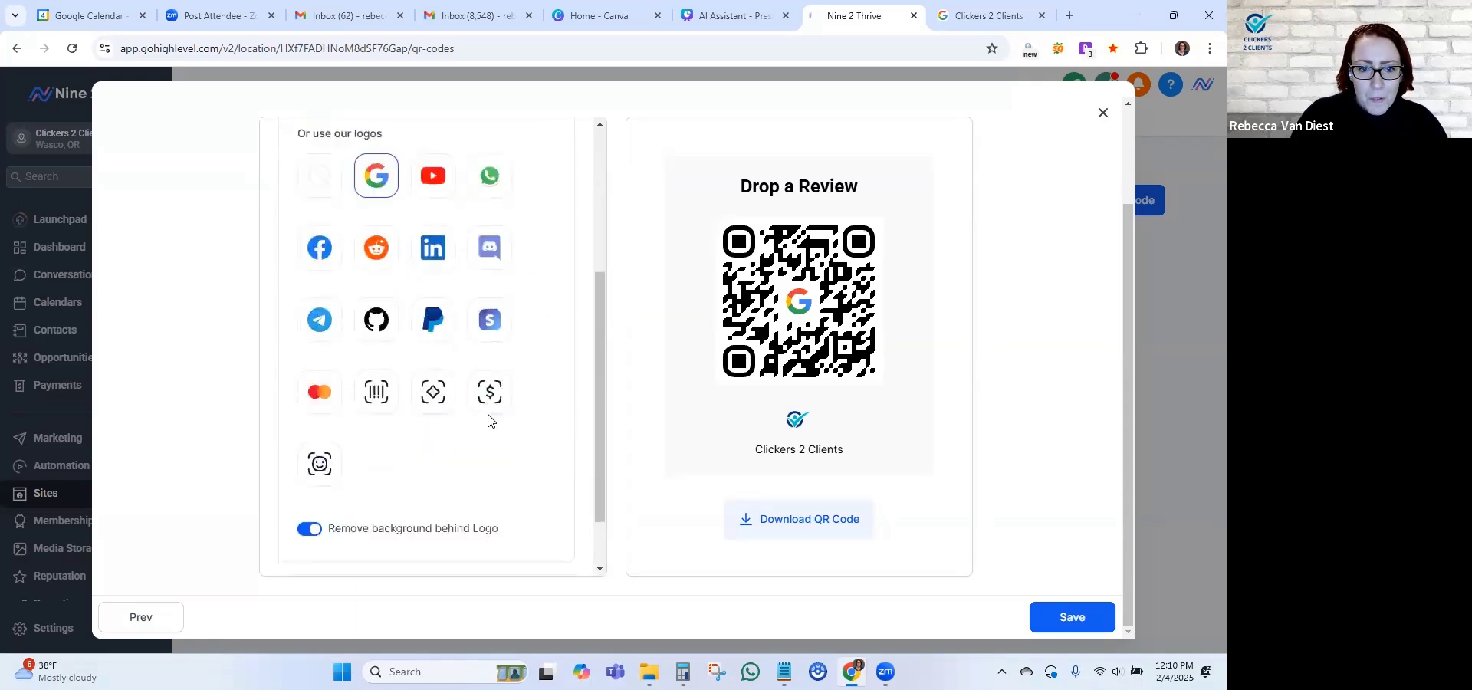
scroll(489, 420, "down", 1)
left_click(423, 537)
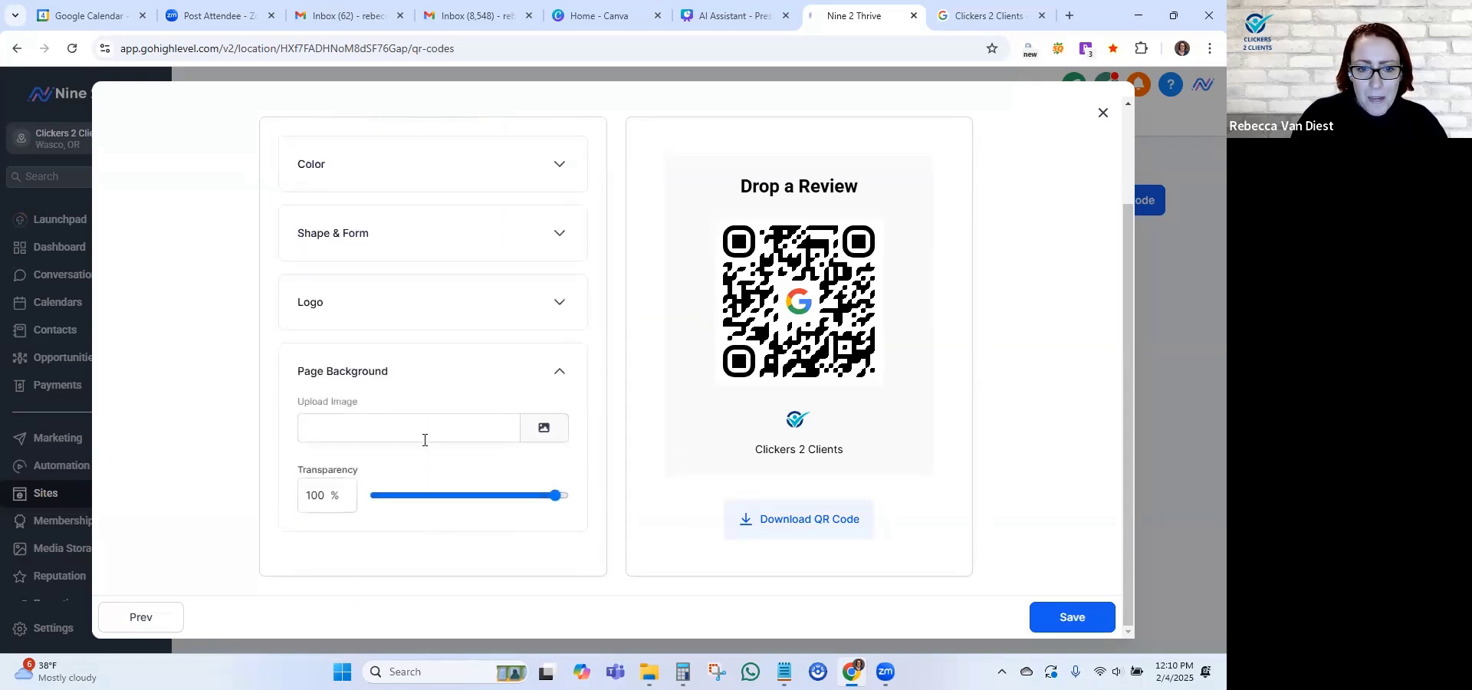
left_click(545, 436)
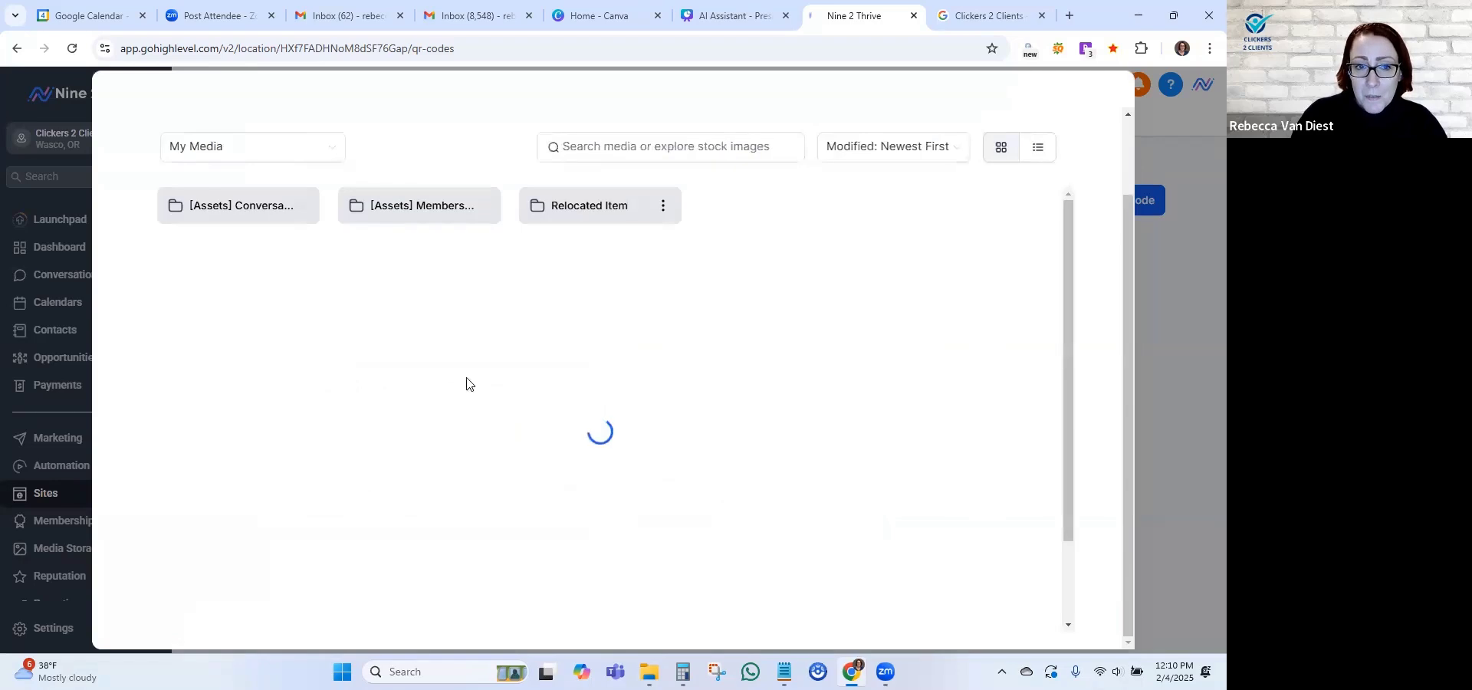
Find Podcast equipment.png in the media storage and copy its link.
scroll(461, 375, "down", 6)
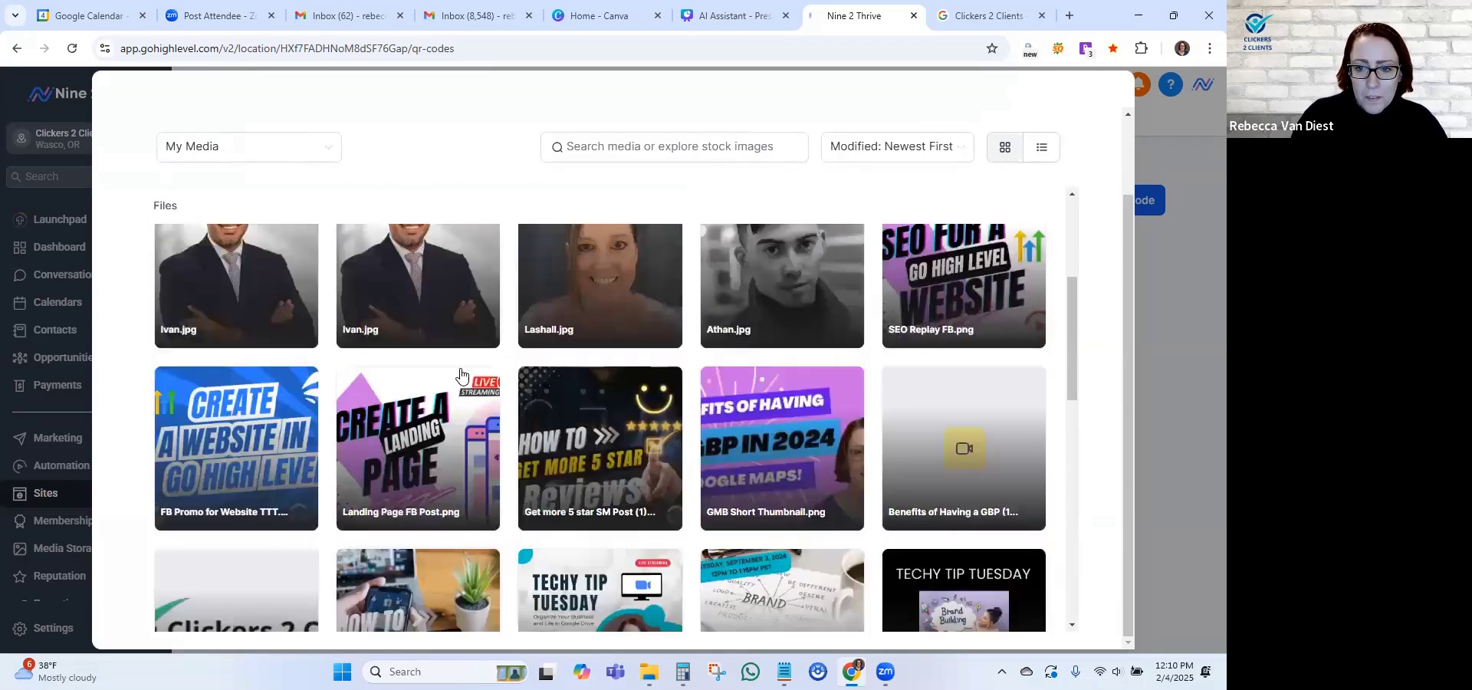
scroll(462, 372, "down", 3)
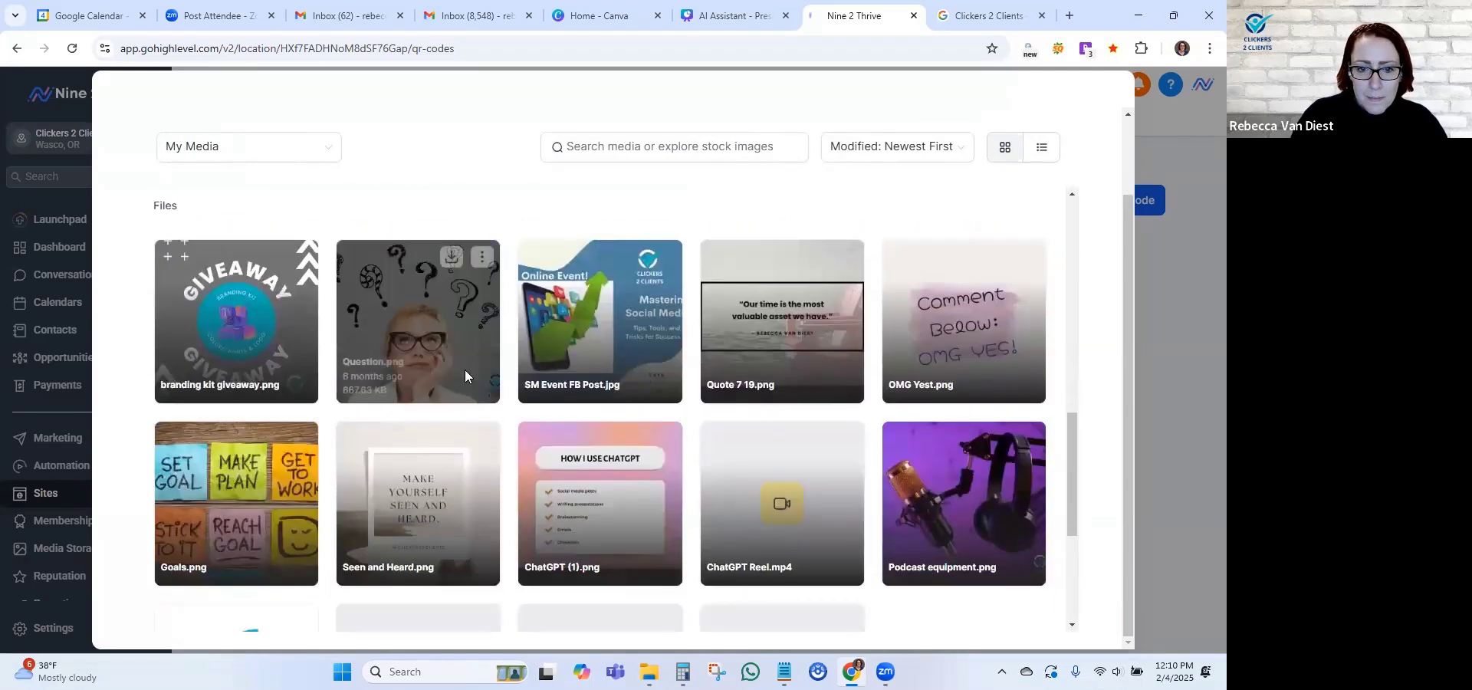
scroll(465, 371, "down", 2)
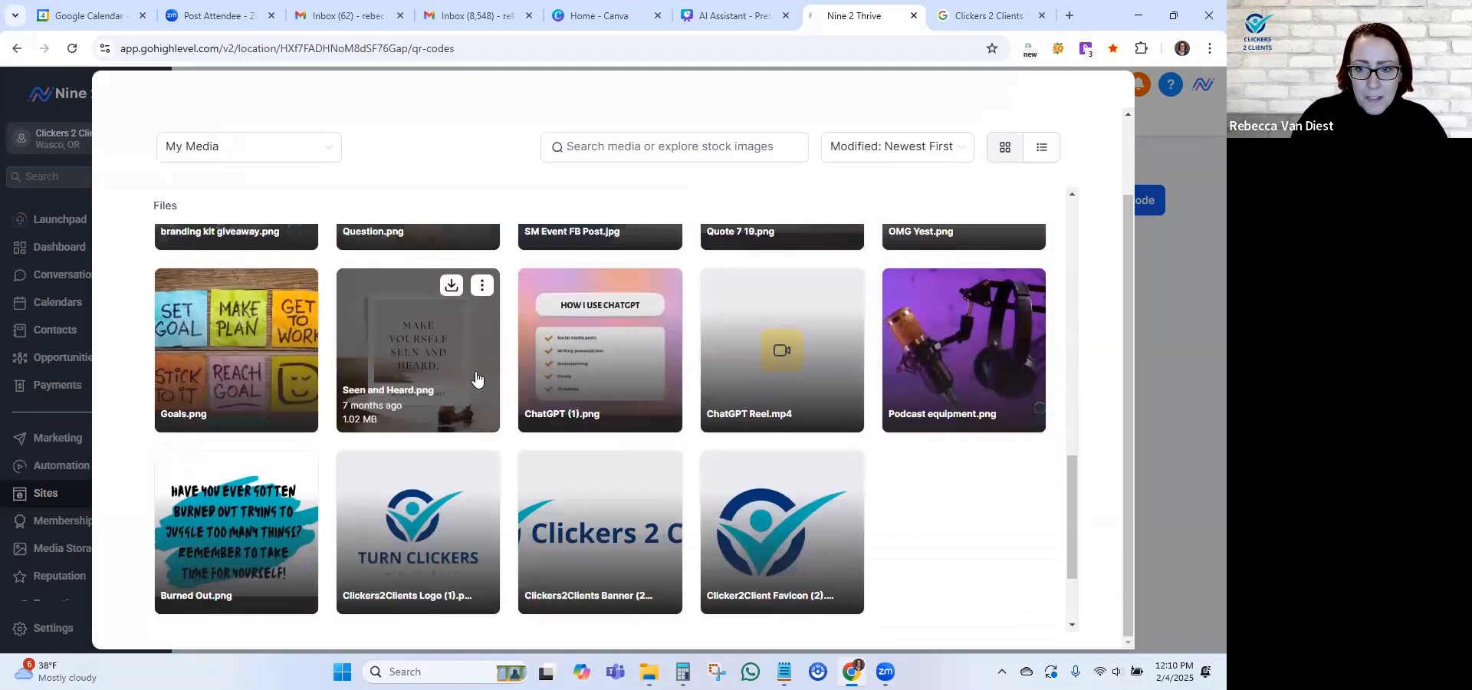
scroll(474, 376, "down", 2)
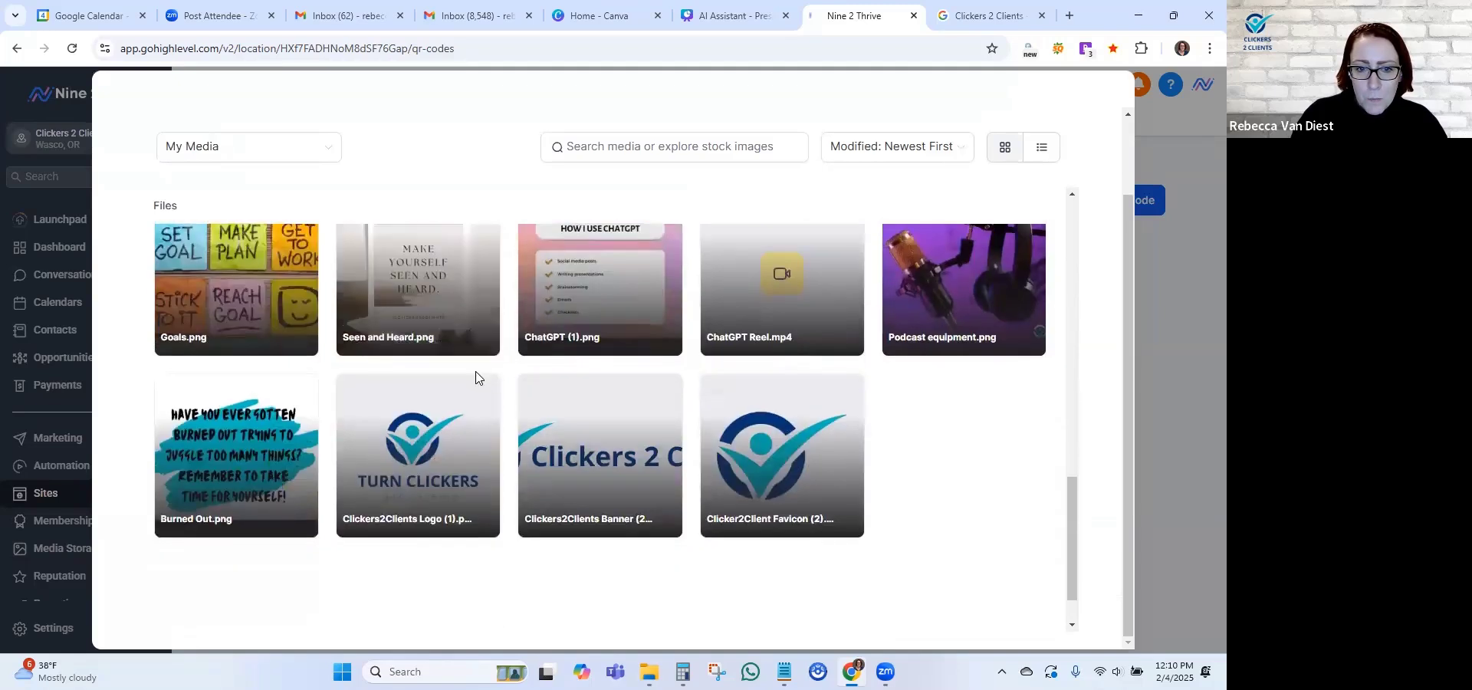
left_click(994, 290)
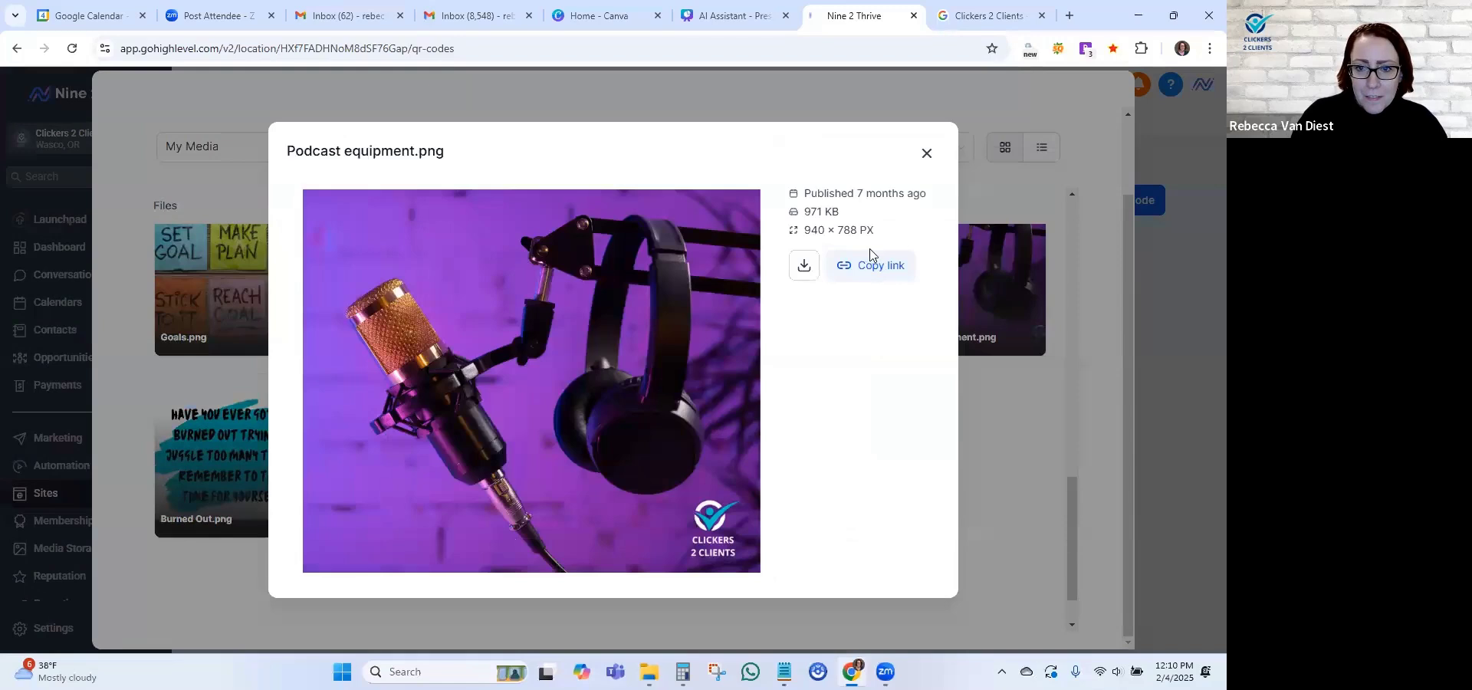
left_click(868, 267)
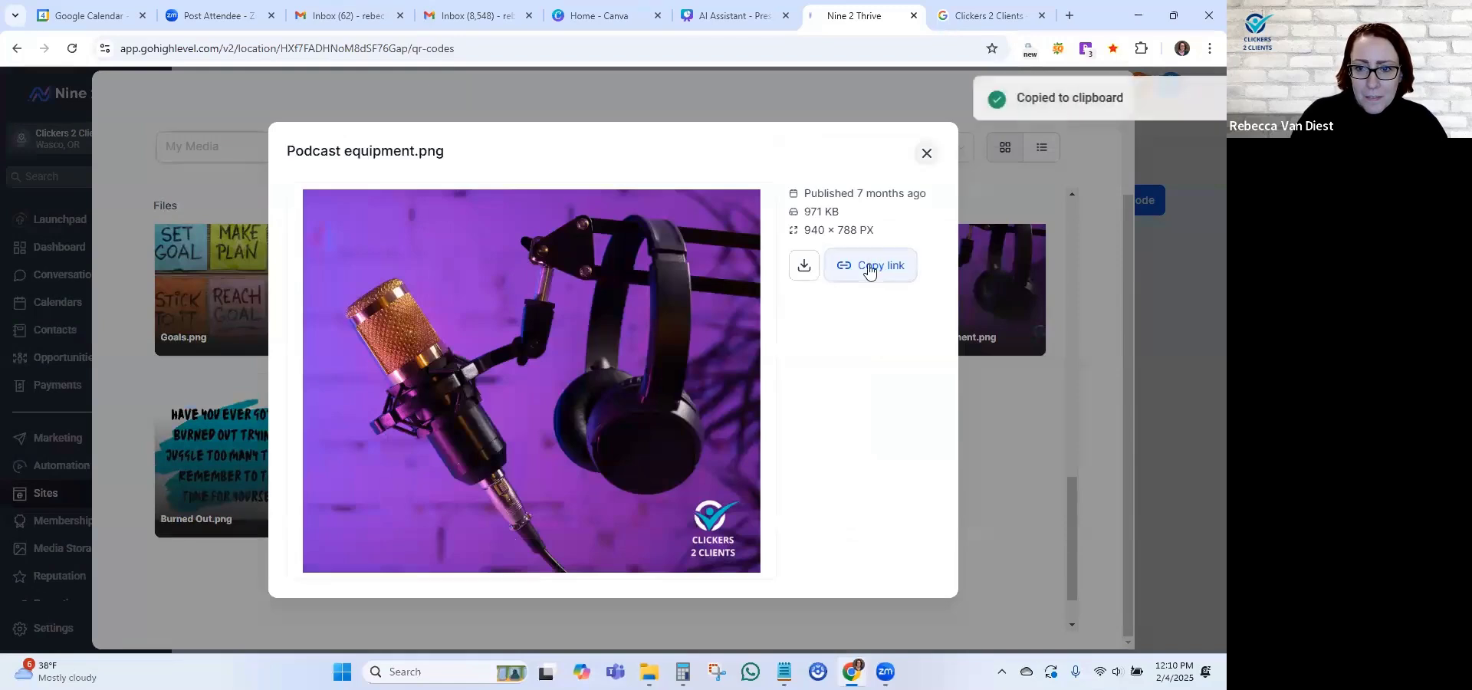
left_click(926, 155)
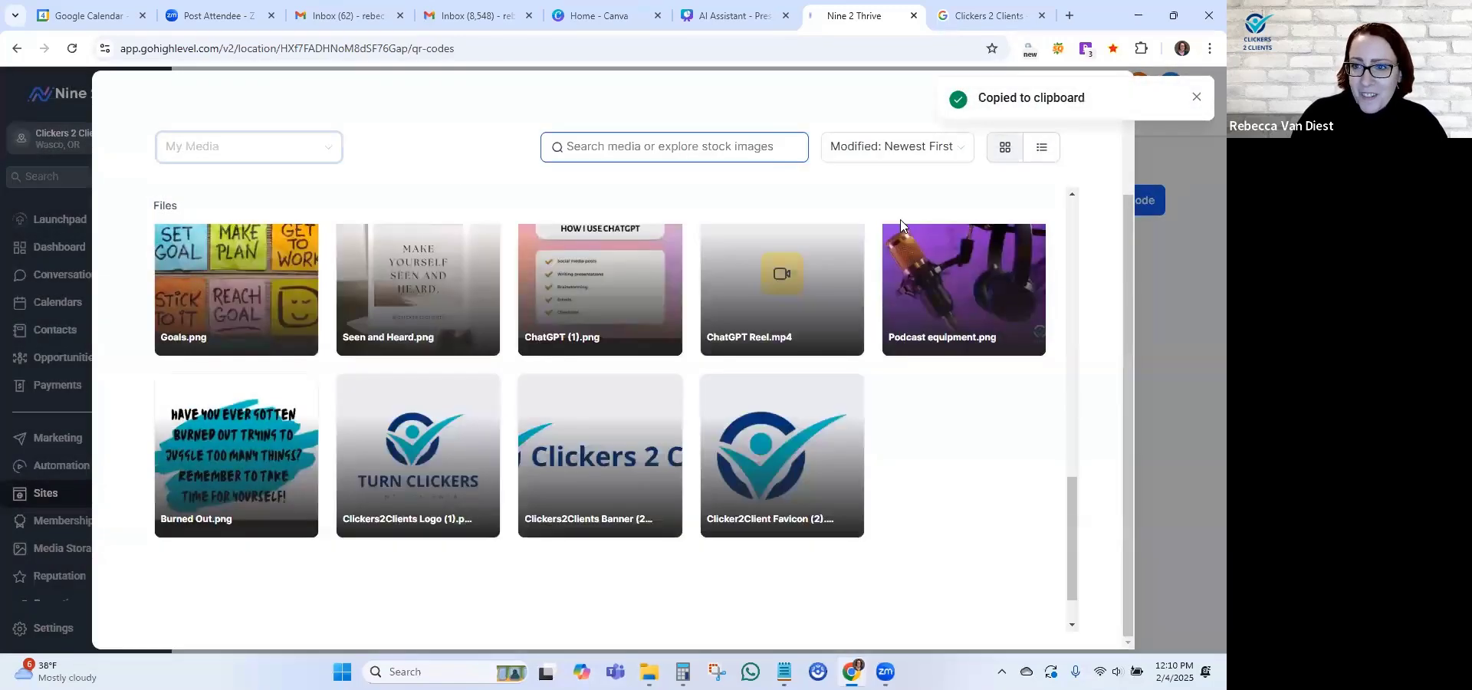
Return to the QR code design, try the copied image link as the page background, and remove the image.
scroll(900, 224, "up", 1)
left_click(1193, 97)
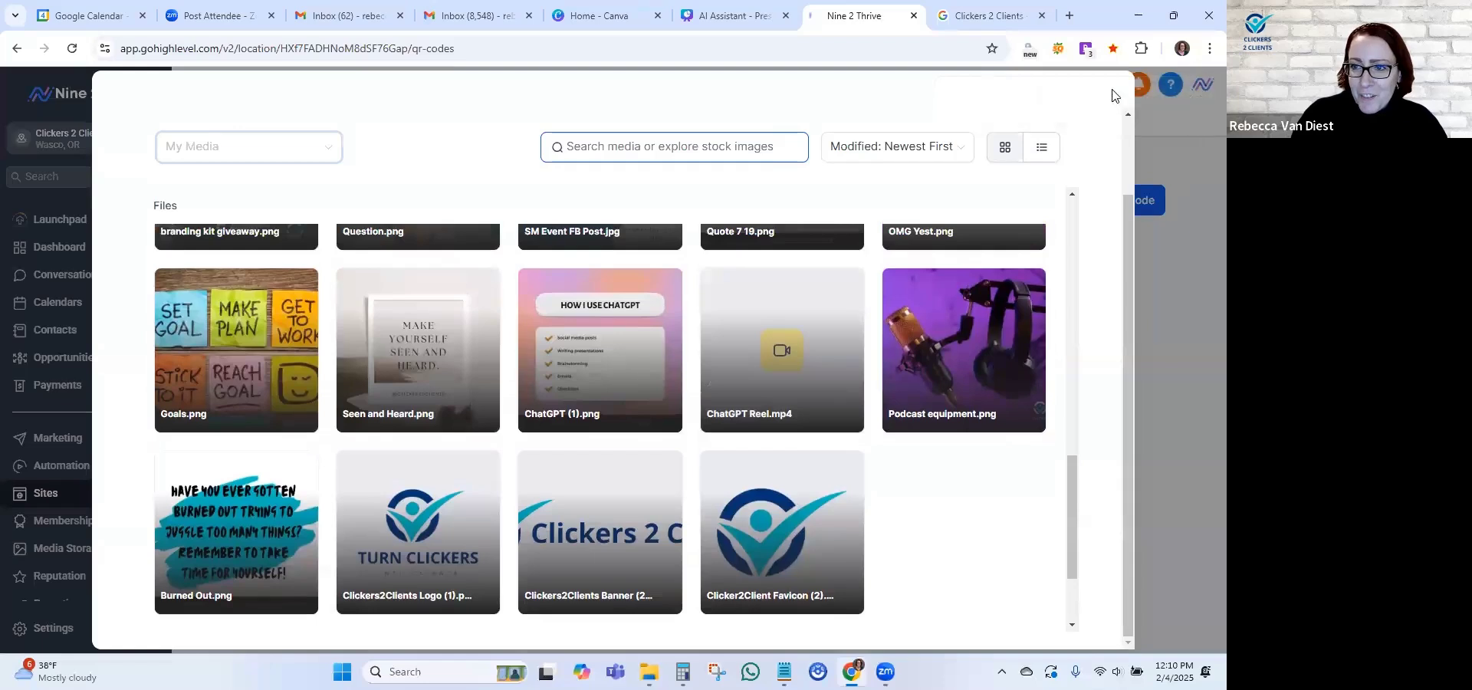
scroll(1070, 173, "up", 1)
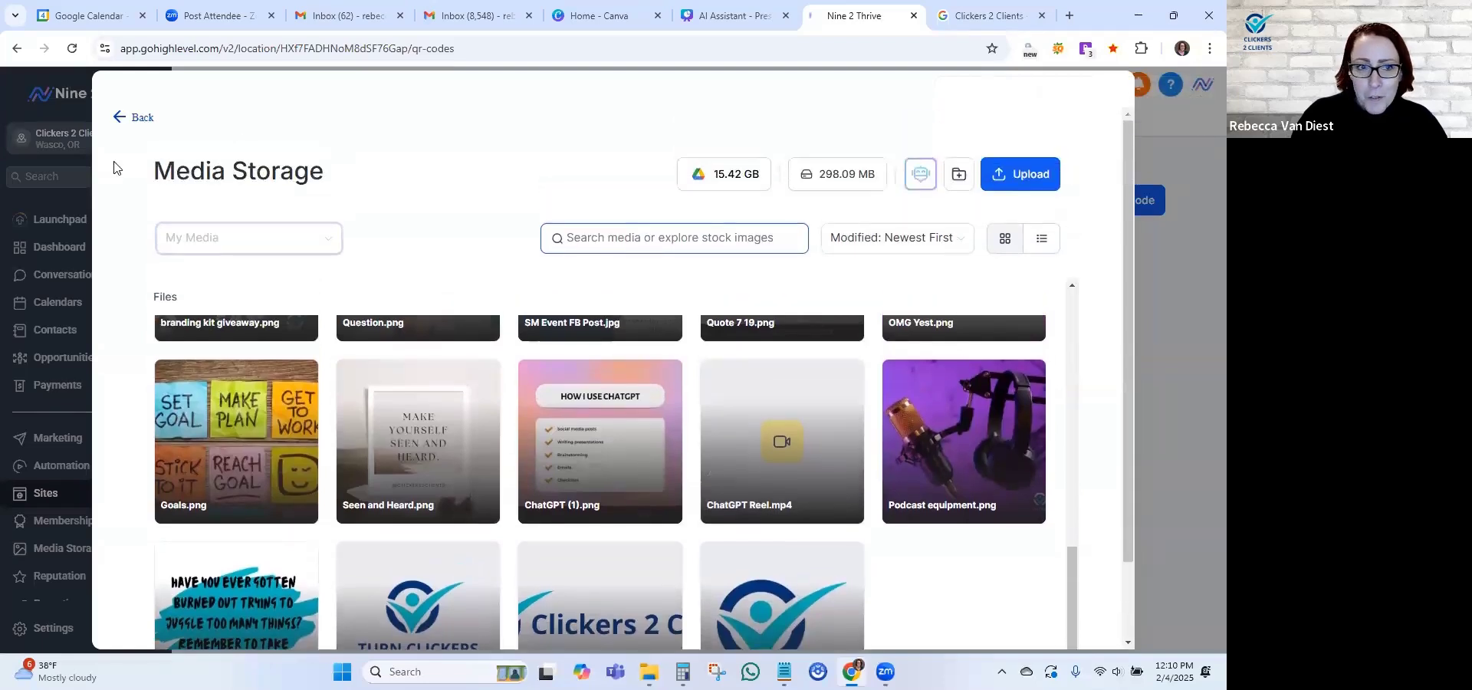
left_click(121, 117)
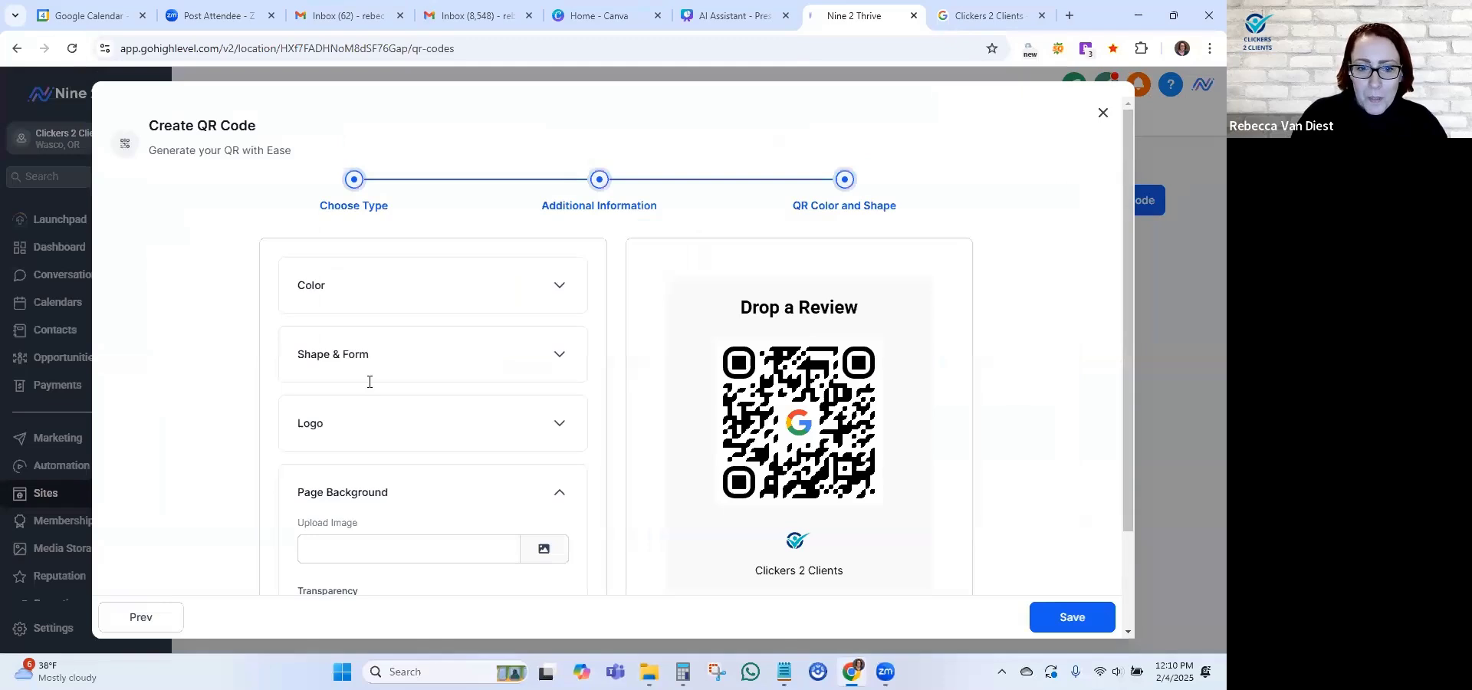
key("ctrl+v")
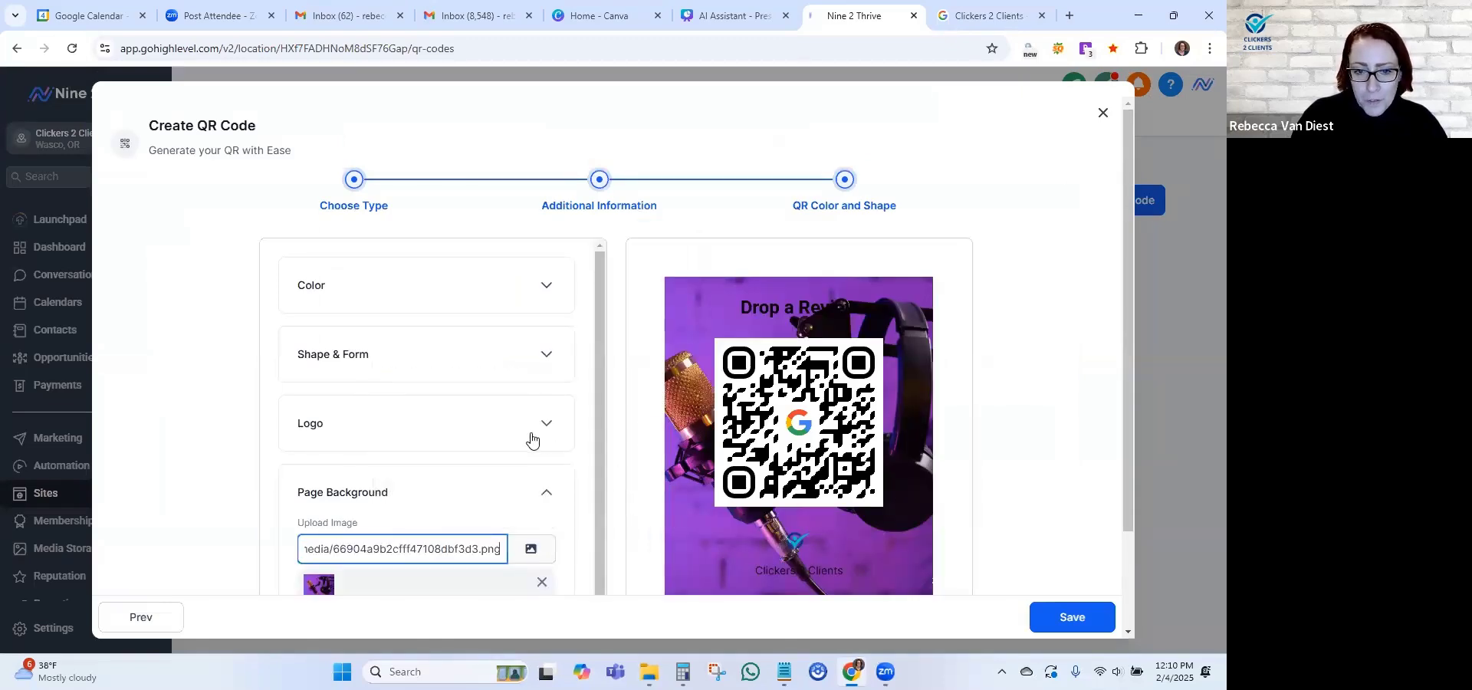
scroll(550, 476, "down", 1)
left_click(542, 567)
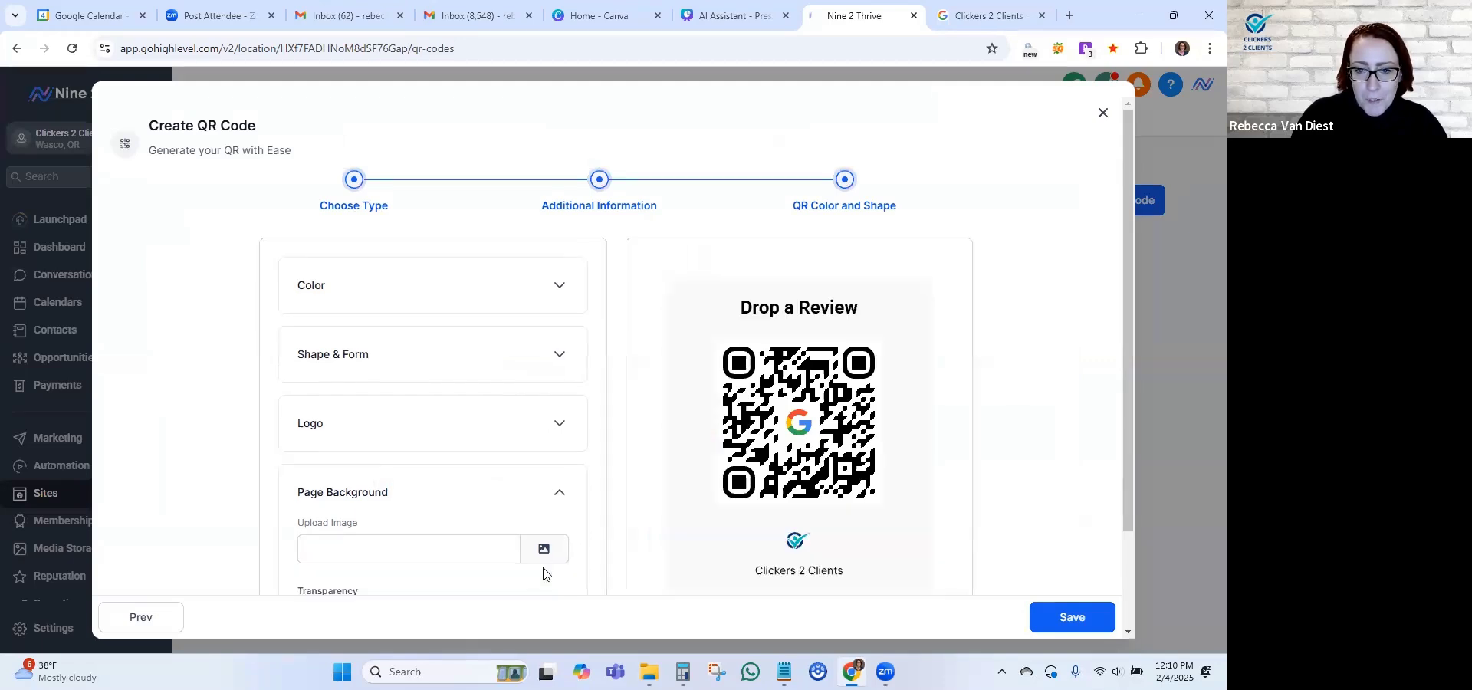
Review the QR code preview from heading to footer and save the QR code.
scroll(464, 486, "down", 2)
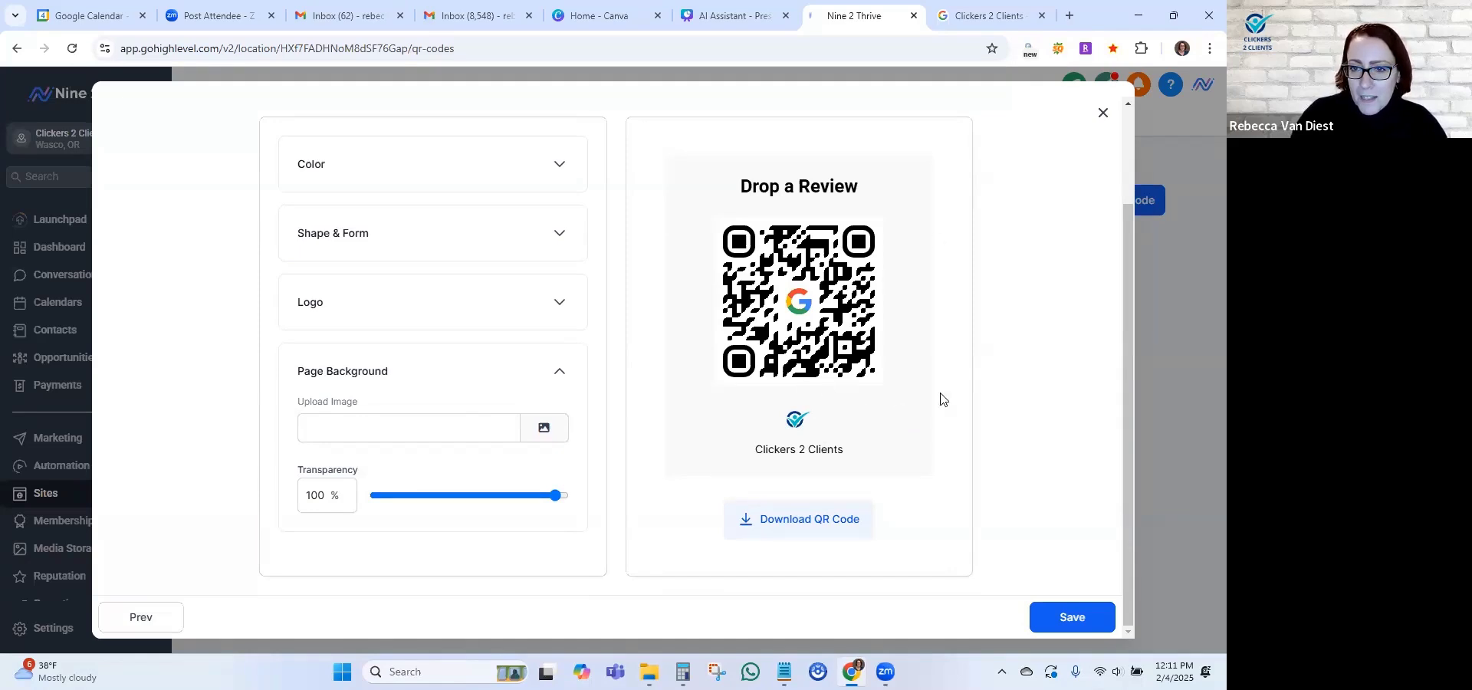
scroll(814, 326, "up", 3)
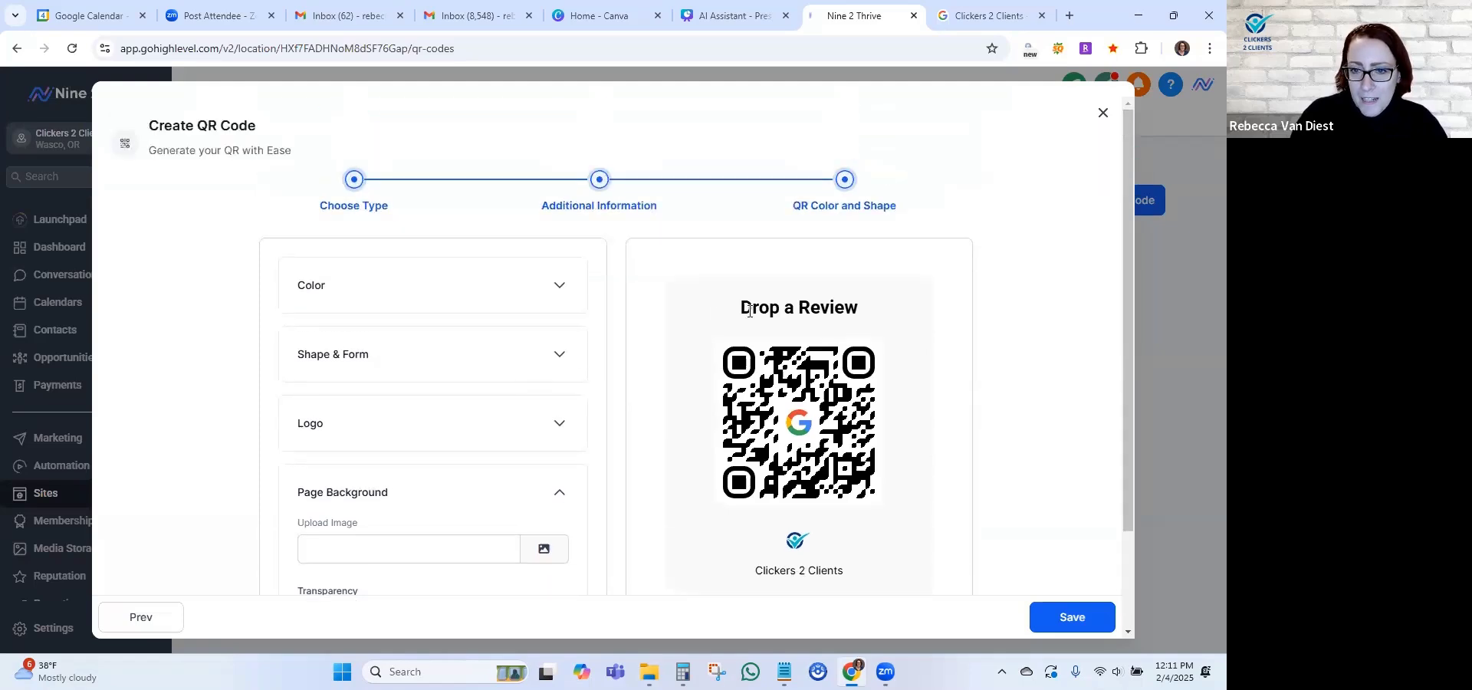
scroll(907, 420, "down", 3)
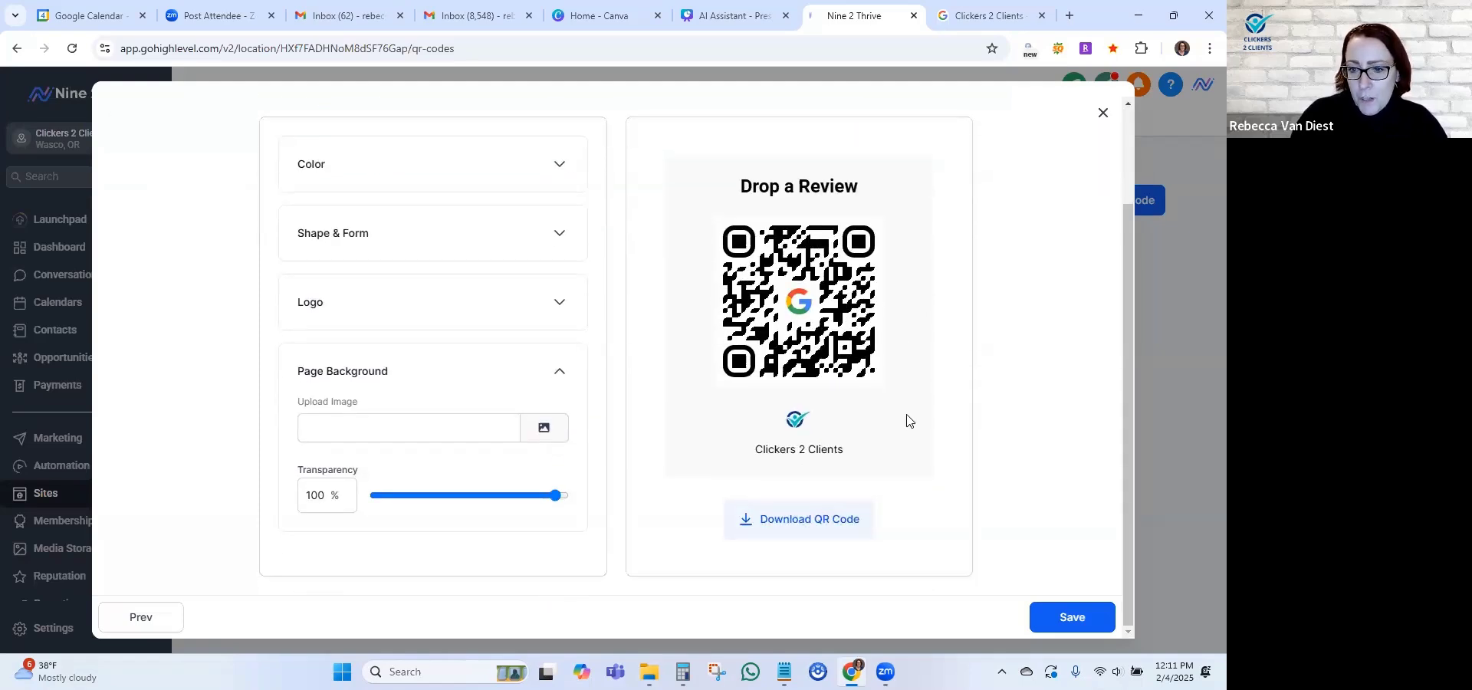
left_click(1075, 625)
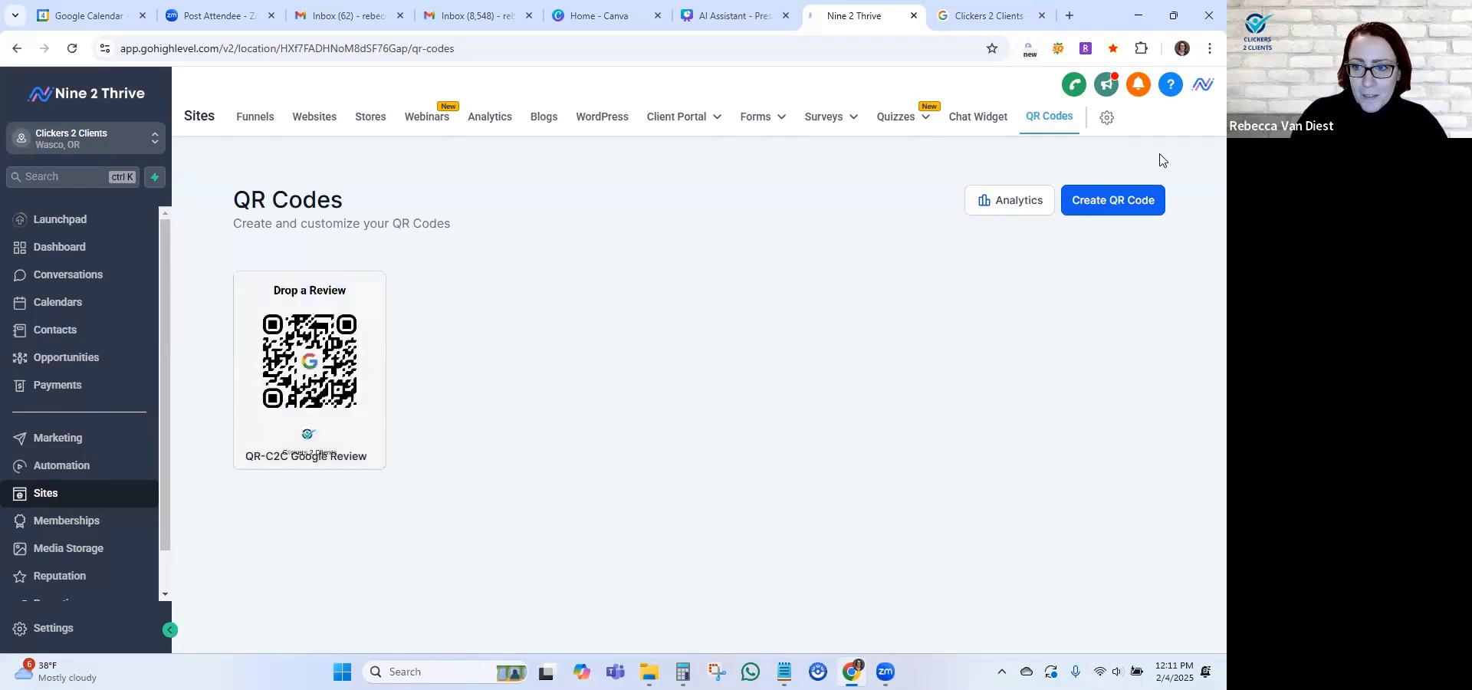
Open the QR code analytics and examine the scan chart, the scans per QR code, and the category and QR code filters.
left_click(1016, 207)
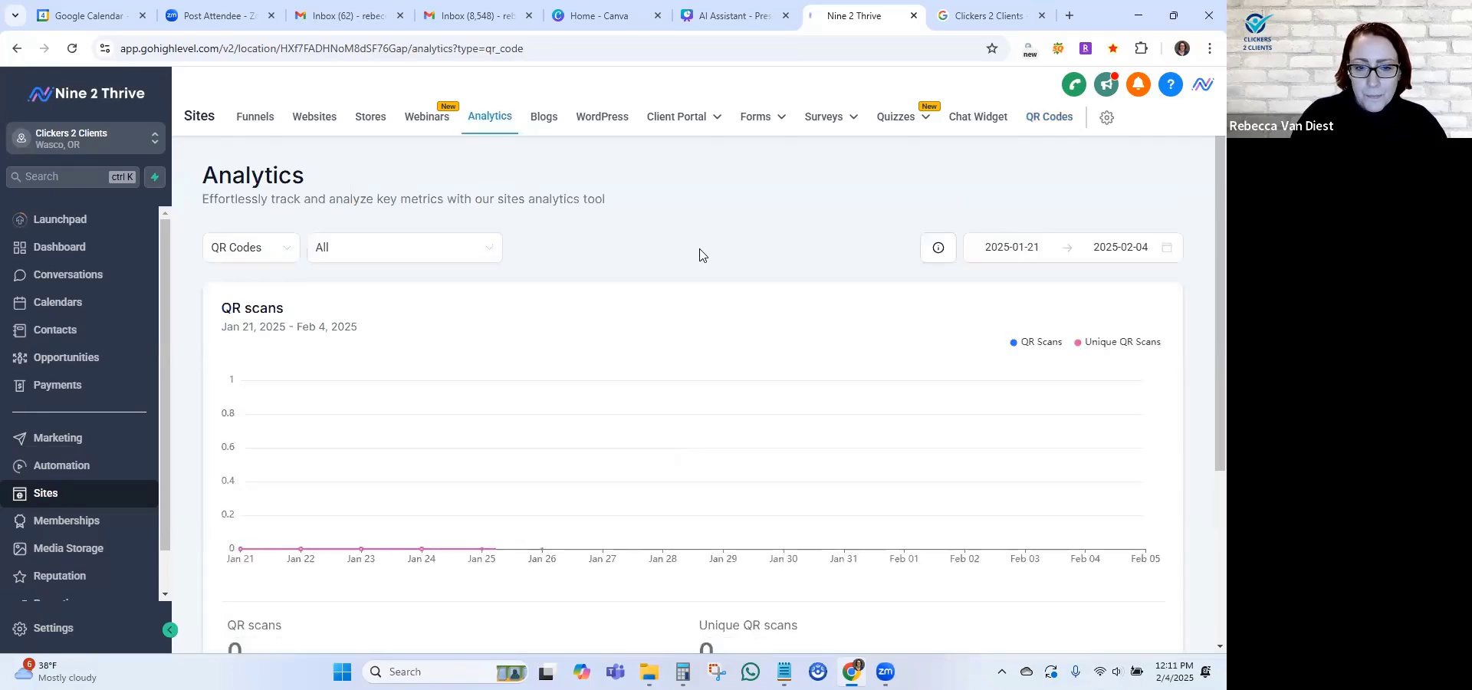
scroll(699, 256, "down", 2)
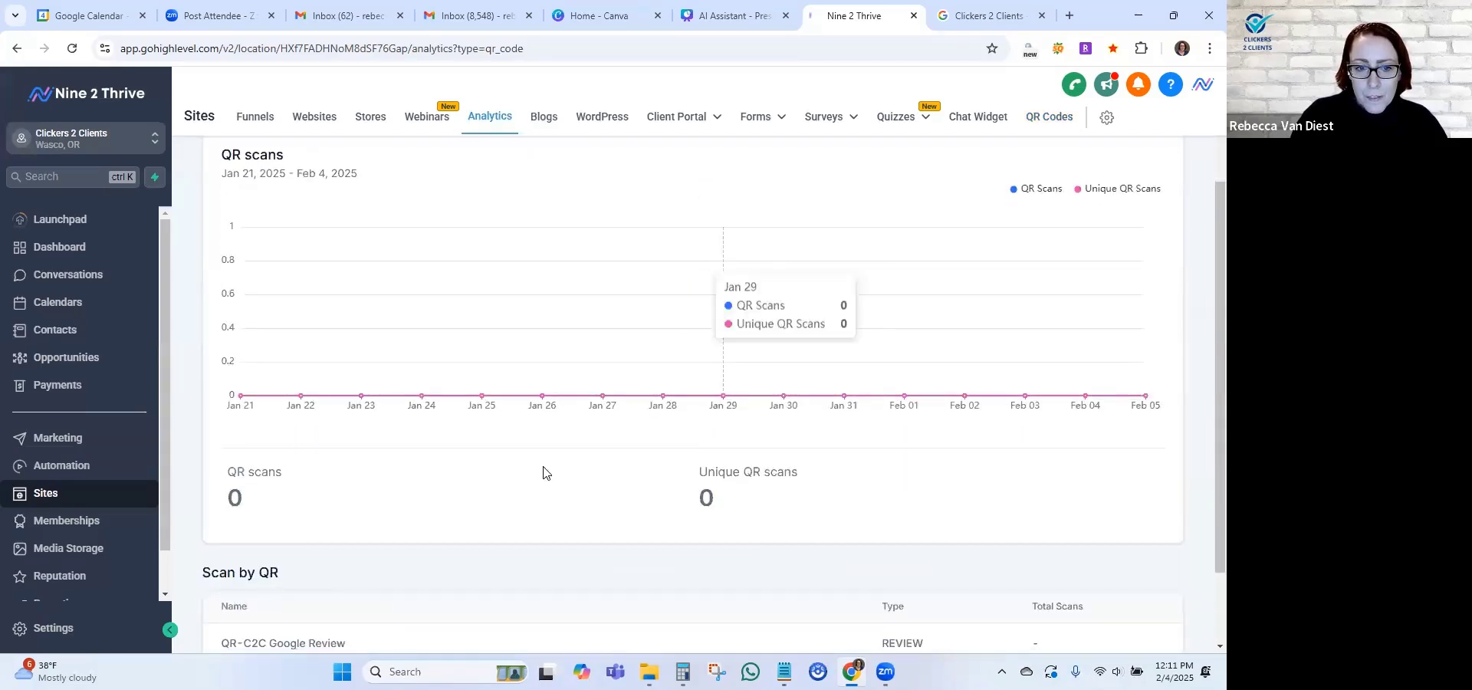
scroll(440, 503, "down", 2)
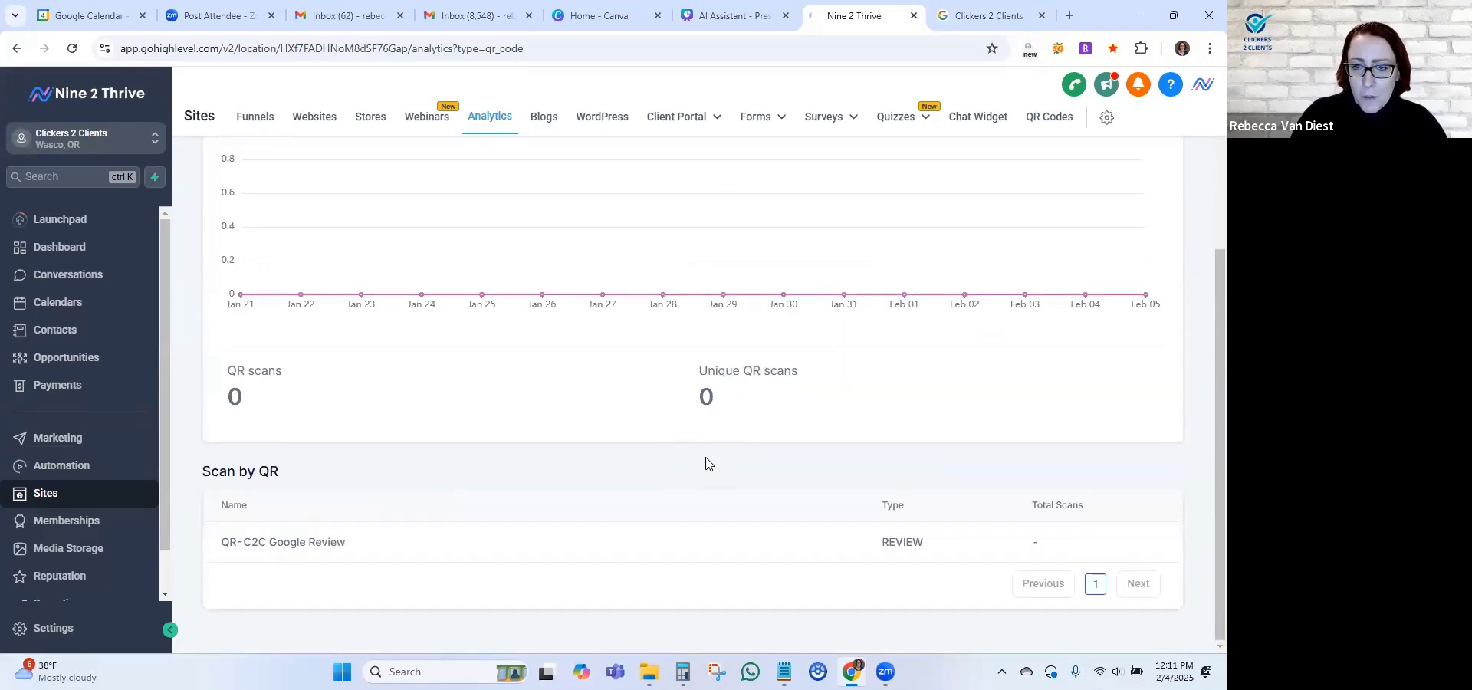
scroll(706, 463, "up", 4)
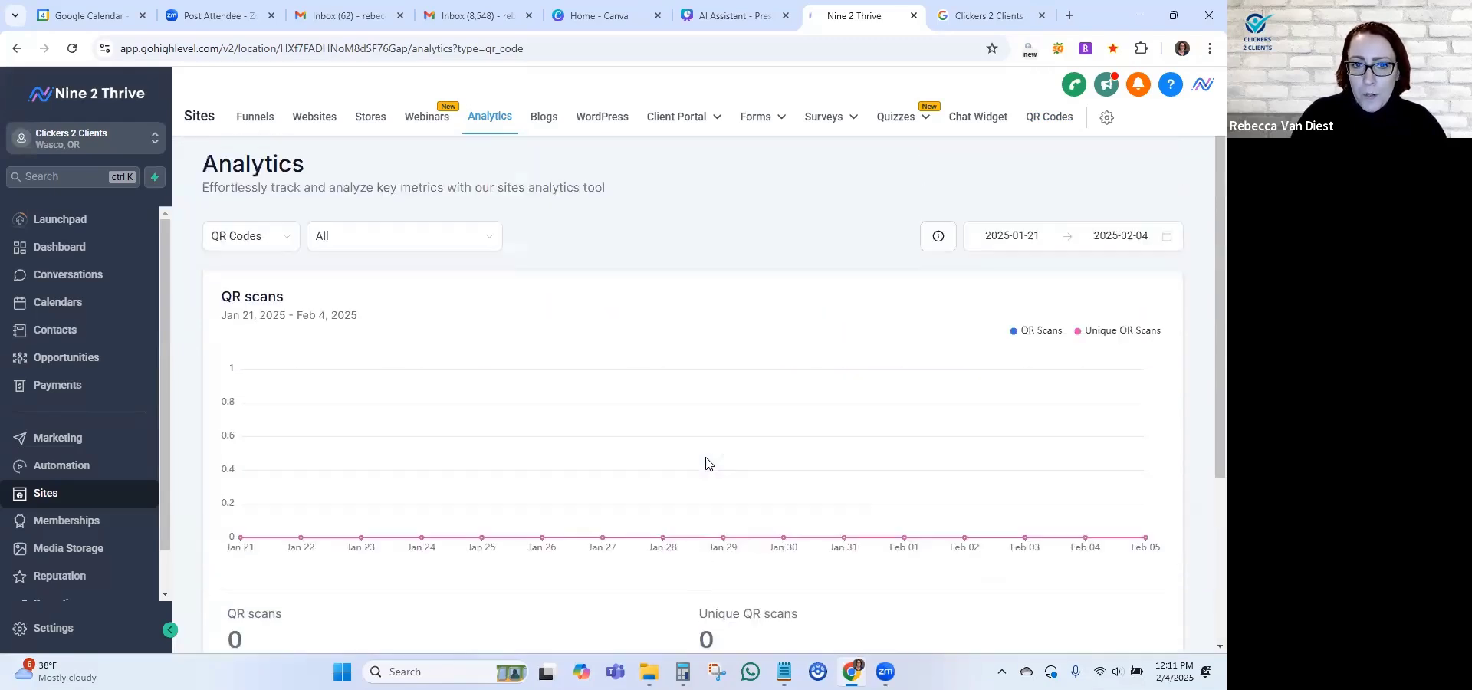
left_click(284, 253)
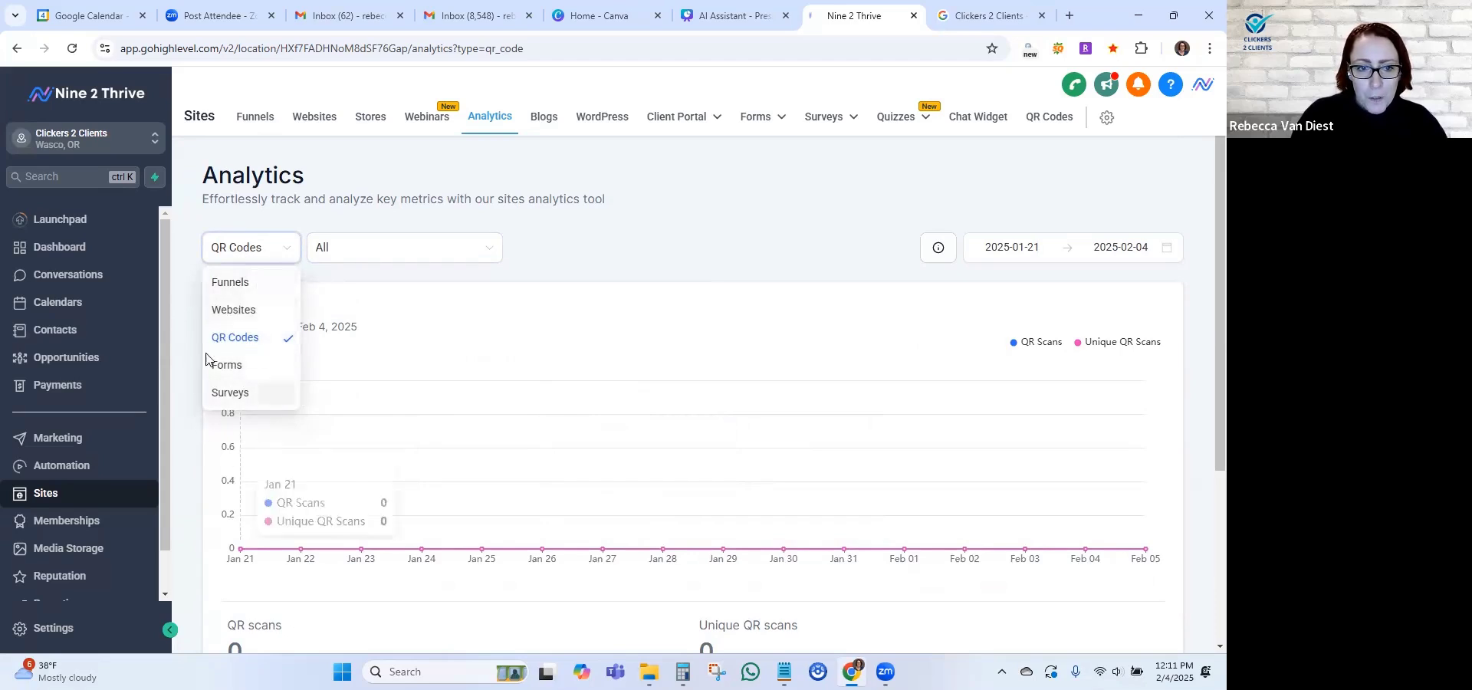
left_click(595, 247)
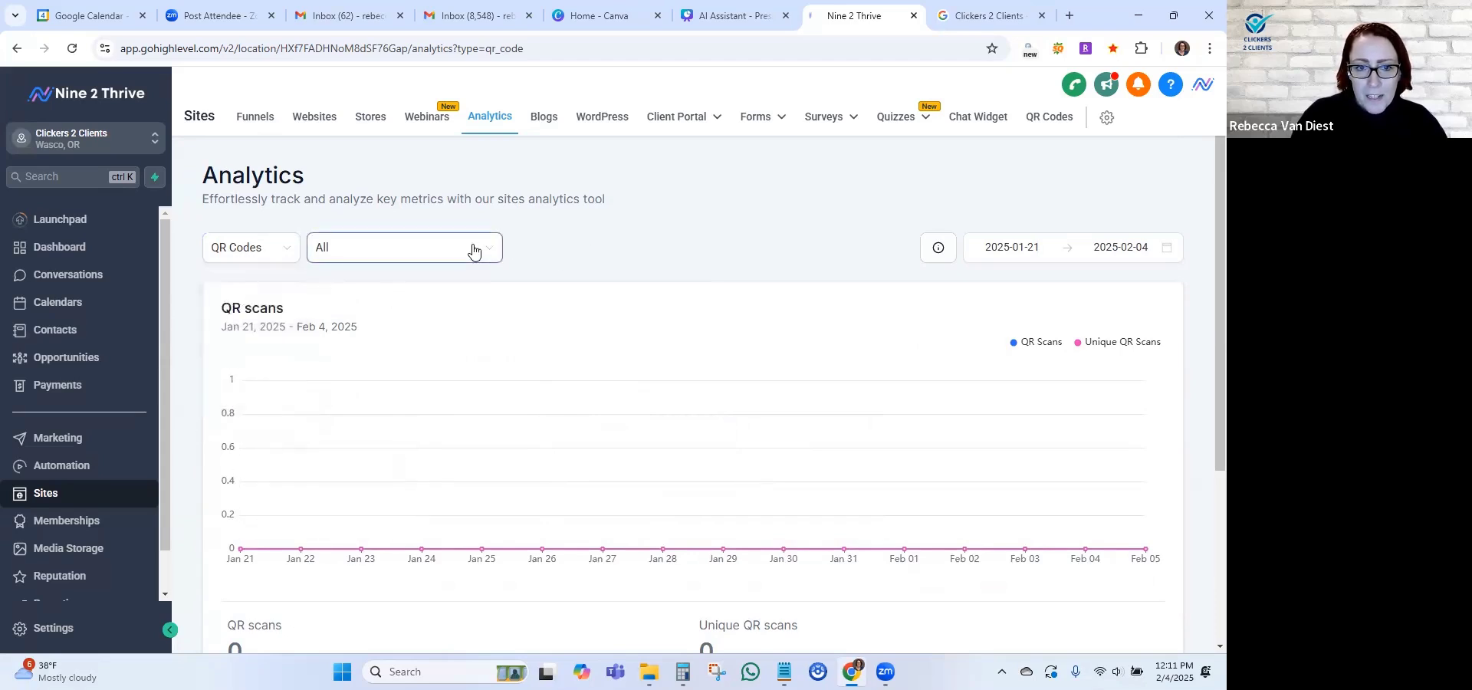
left_click(490, 250)
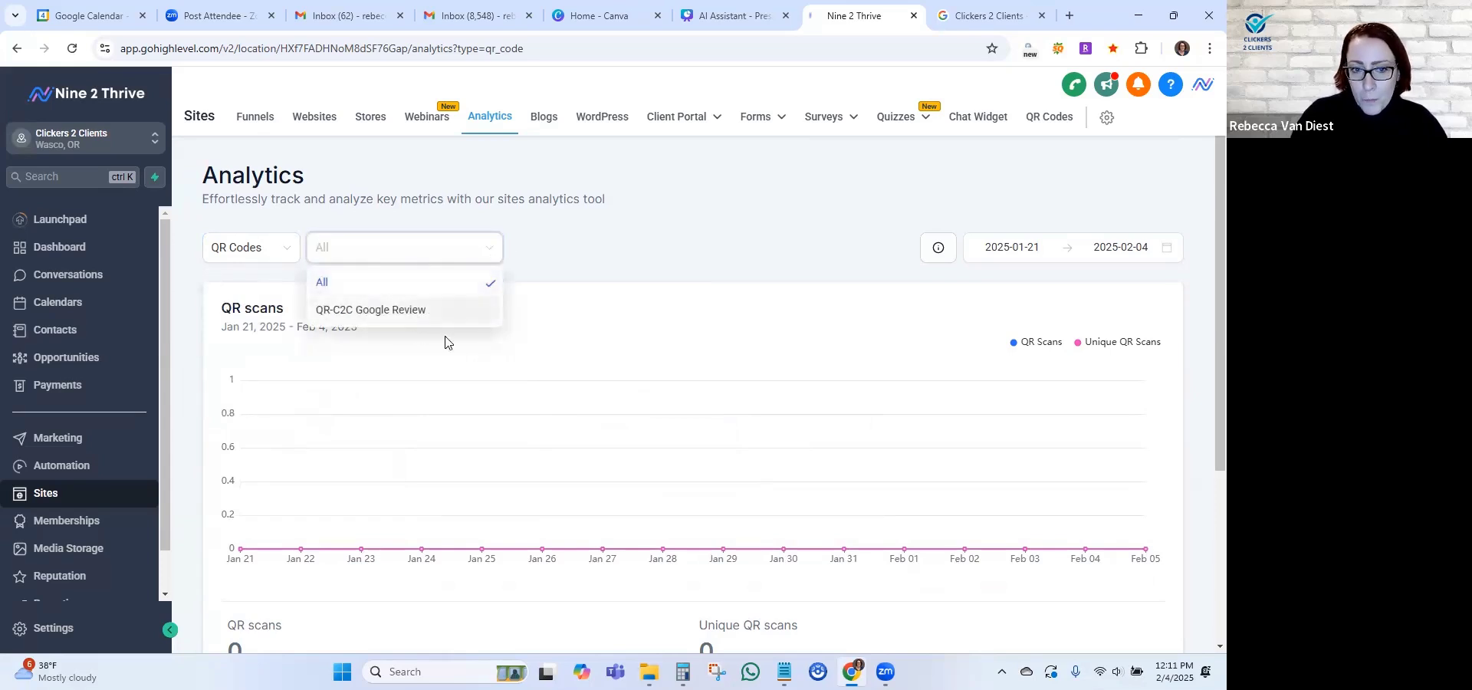
left_click(538, 243)
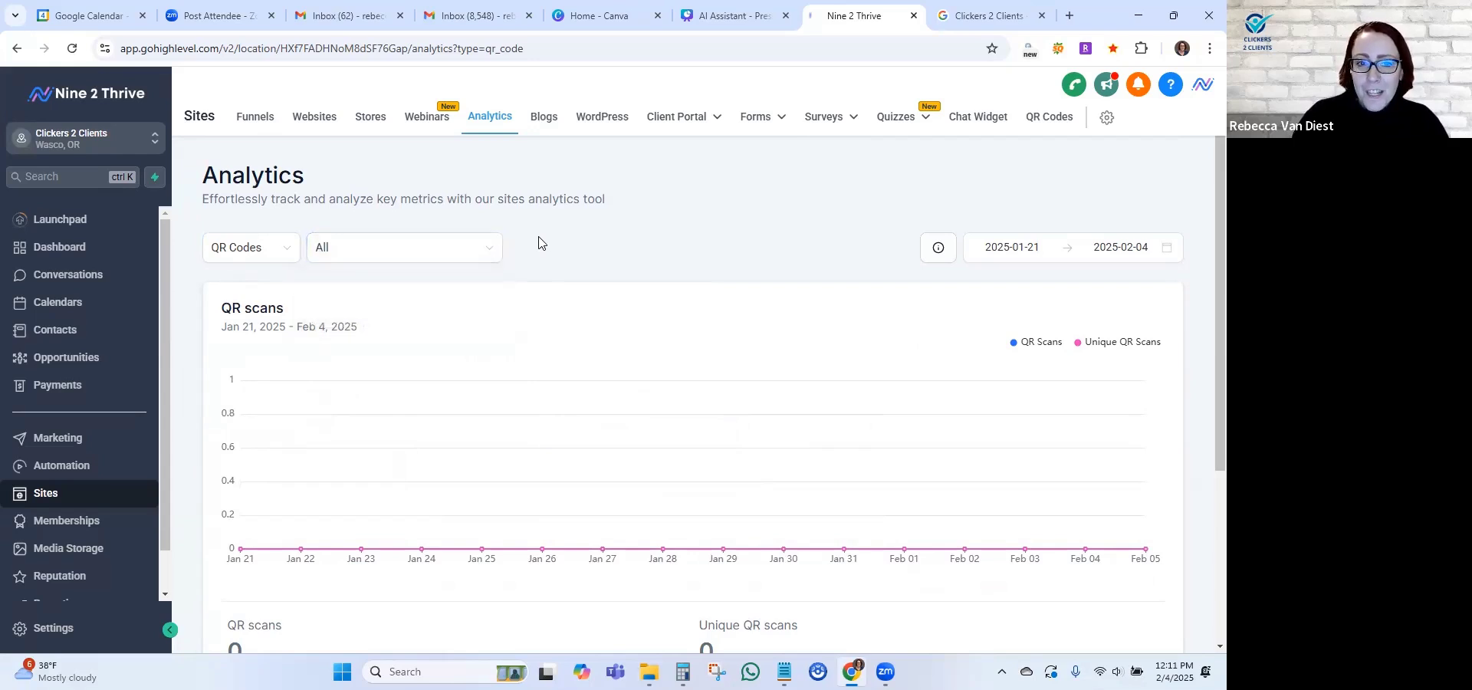